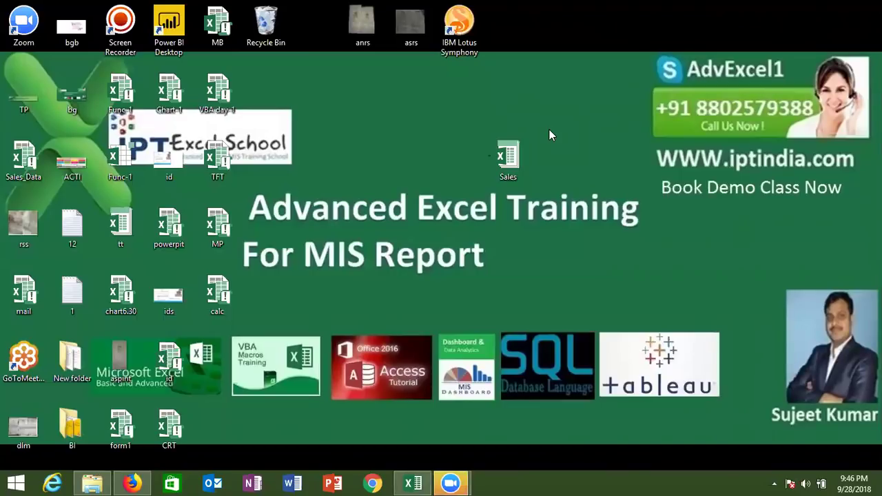
- Bring the Class_file workbook forward, select G10 on Sheet10 and show the View tab
{"action": "left_click", "coordinate": [414, 482]}
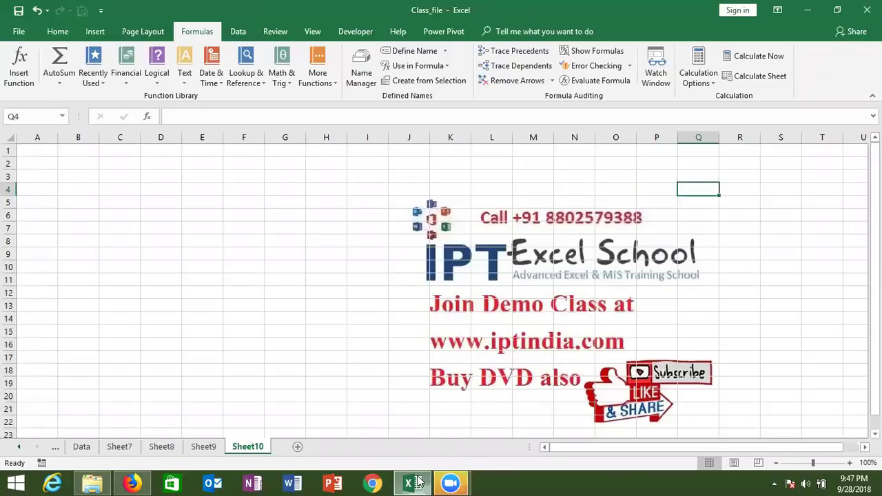
{"action": "left_click", "coordinate": [299, 262]}
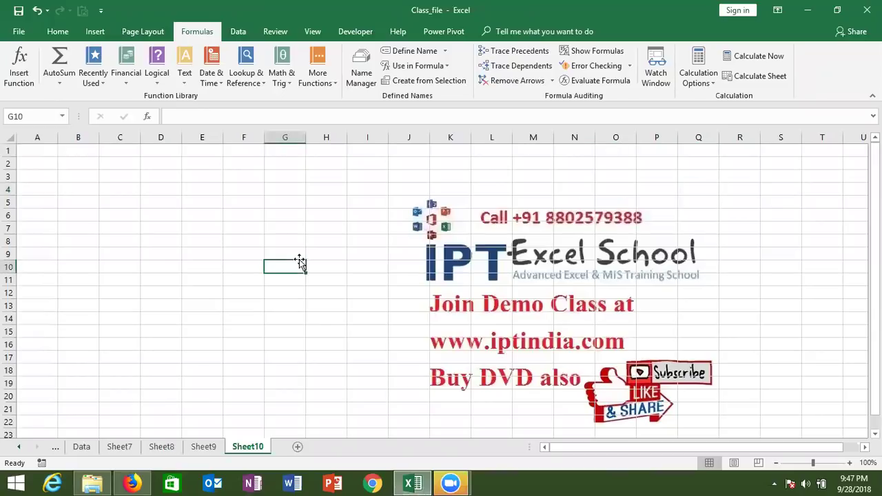
{"action": "left_click", "coordinate": [314, 36]}
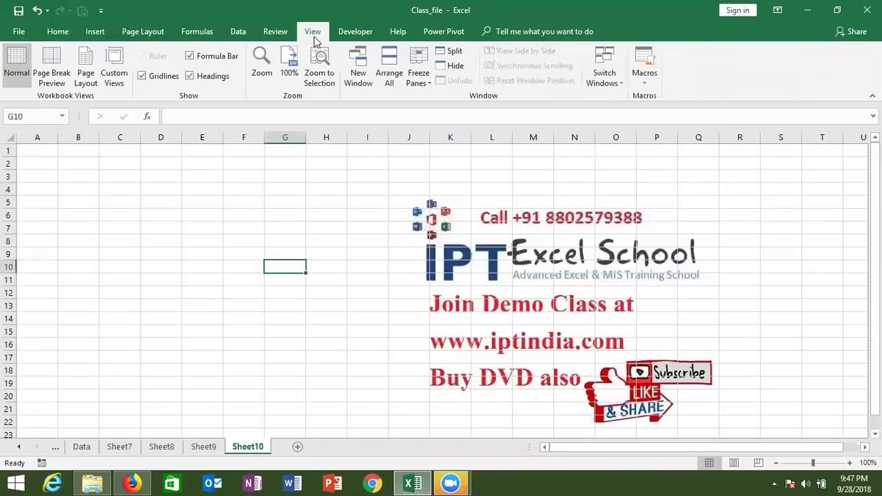
- Browse the View tab's Macros dropdown, reopening it to reach the recording option
{"action": "left_click", "coordinate": [638, 83]}
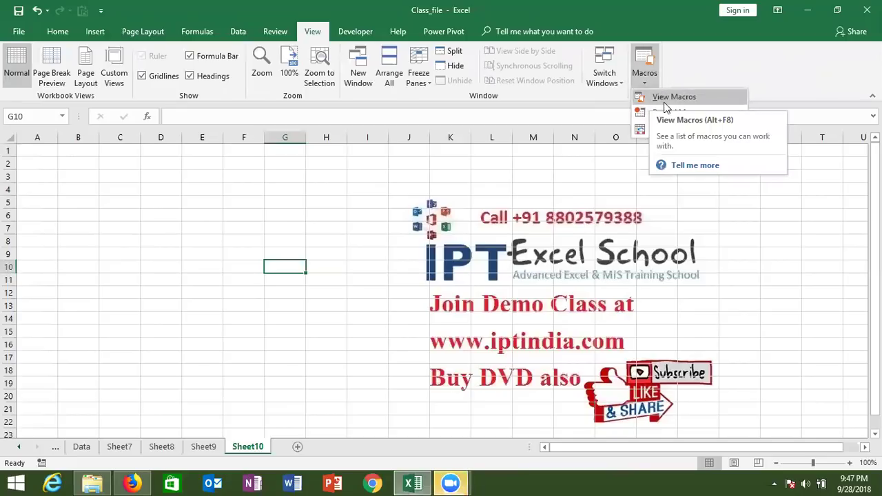
{"action": "left_click", "coordinate": [593, 163]}
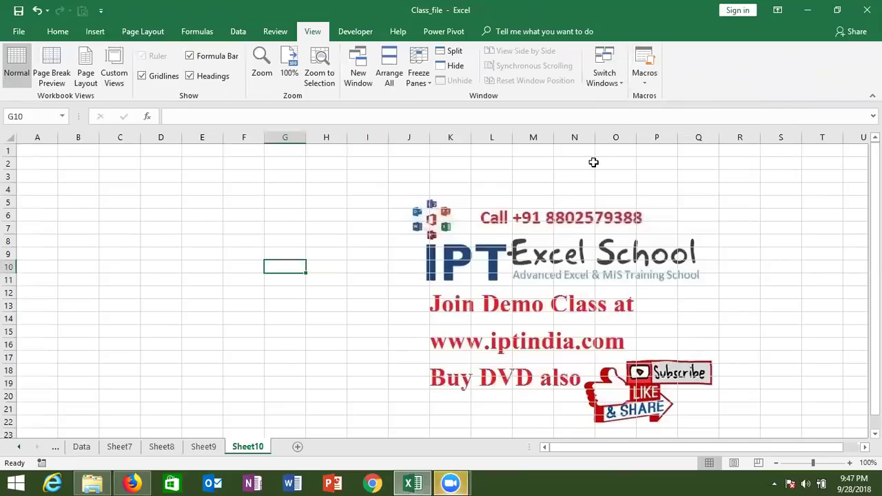
{"action": "left_click", "coordinate": [644, 77]}
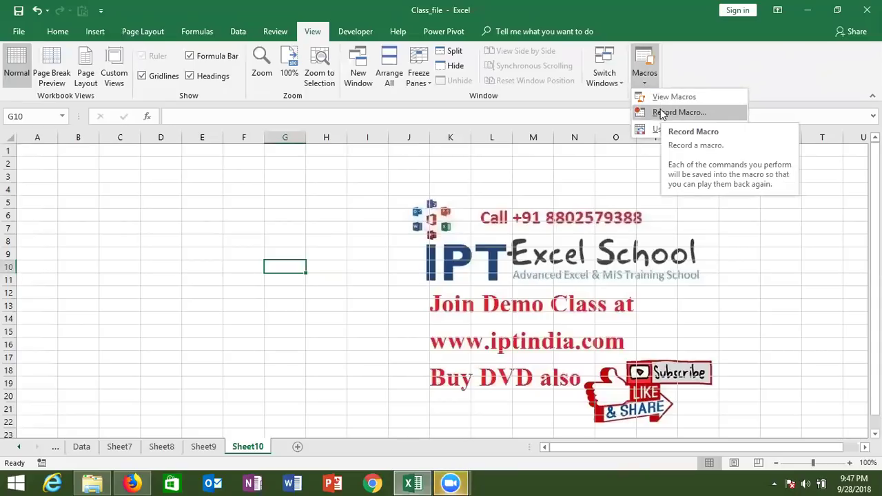
{"action": "left_click", "coordinate": [432, 236]}
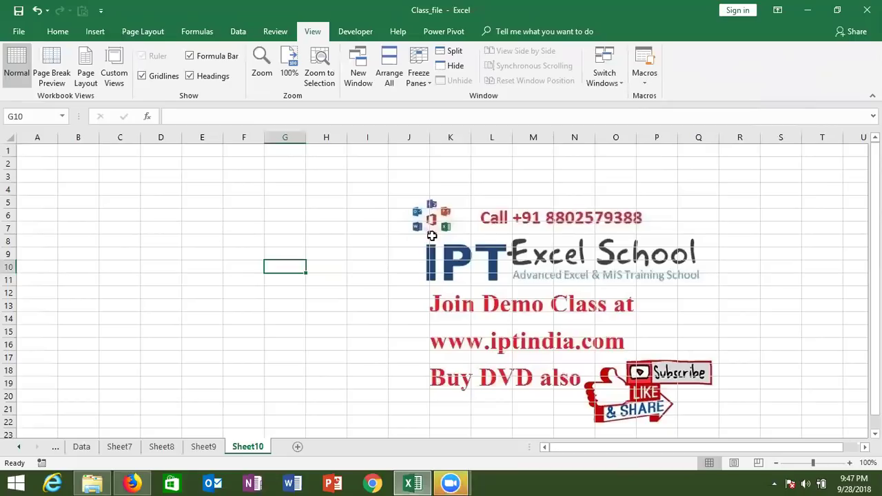
{"action": "left_click", "coordinate": [646, 78]}
- Record a new macro named Macro1 in This Workbook, then select cell A1
{"action": "left_click", "coordinate": [663, 113]}
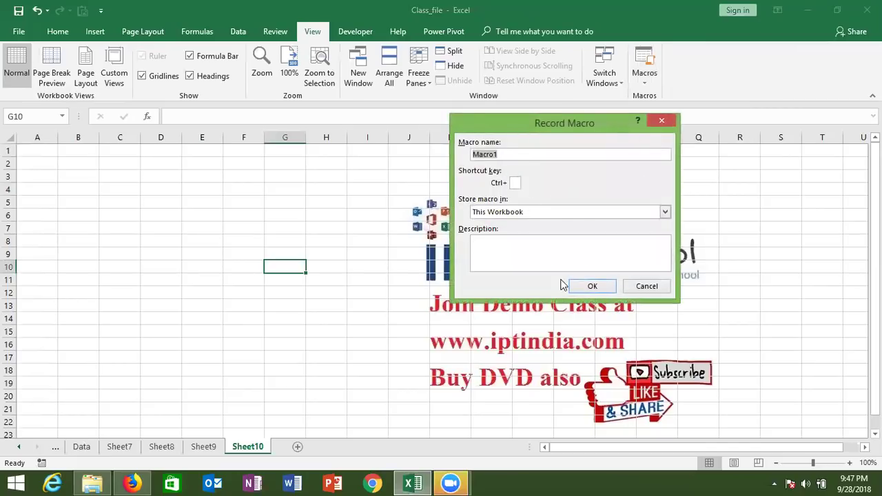
{"action": "left_click", "coordinate": [581, 291]}
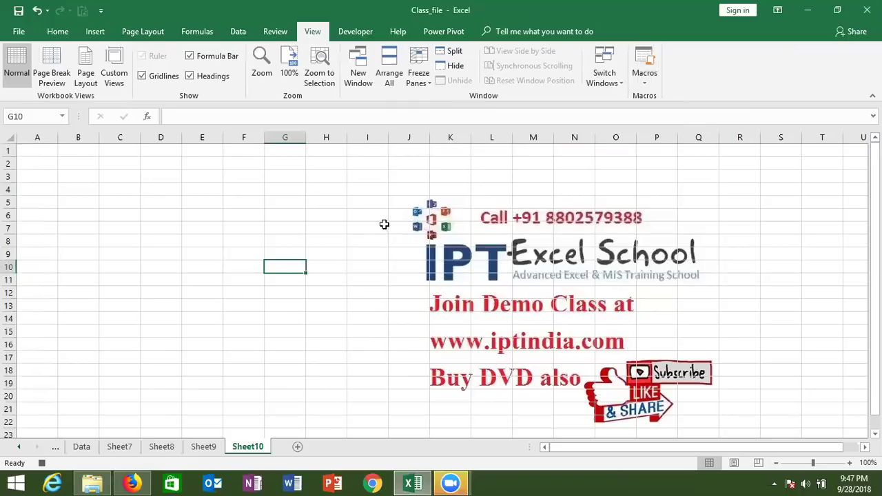
{"action": "left_click", "coordinate": [49, 154]}
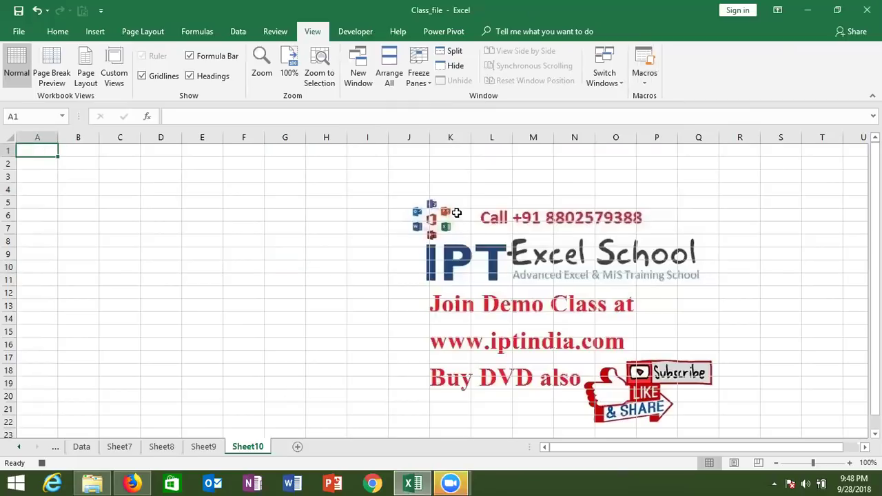
- Open Module1 in the VBA editor to watch the recorded Macro1 code
{"action": "left_click", "coordinate": [355, 30]}
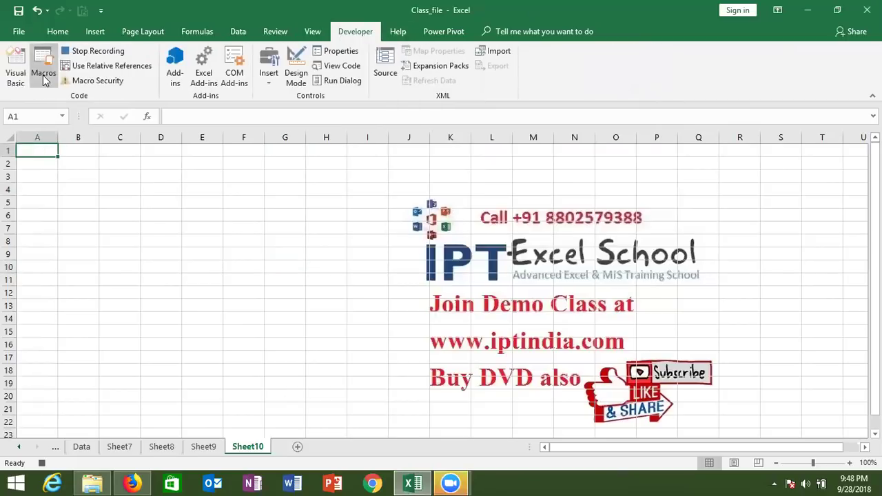
{"action": "left_click", "coordinate": [25, 71]}
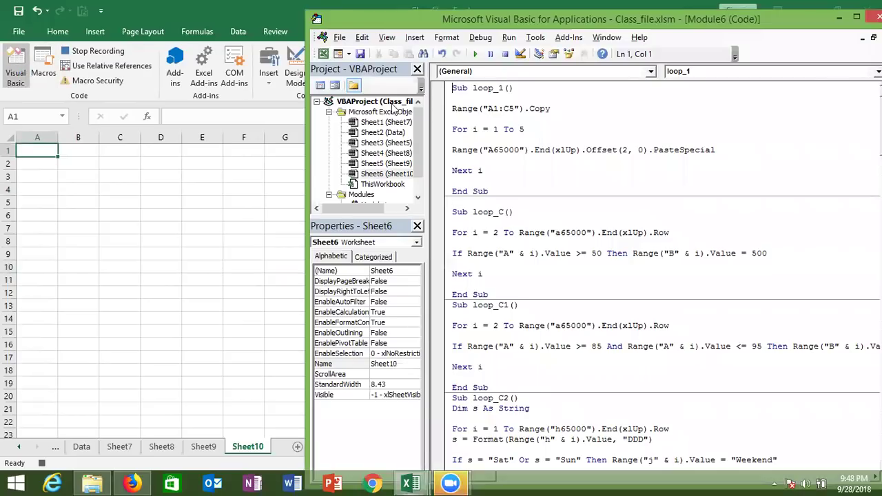
{"action": "left_click", "coordinate": [421, 191]}
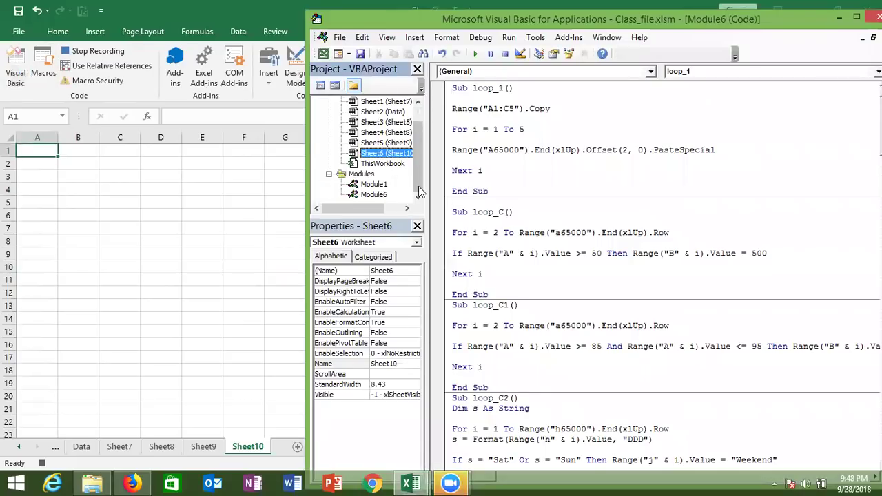
{"action": "left_click", "coordinate": [379, 196]}
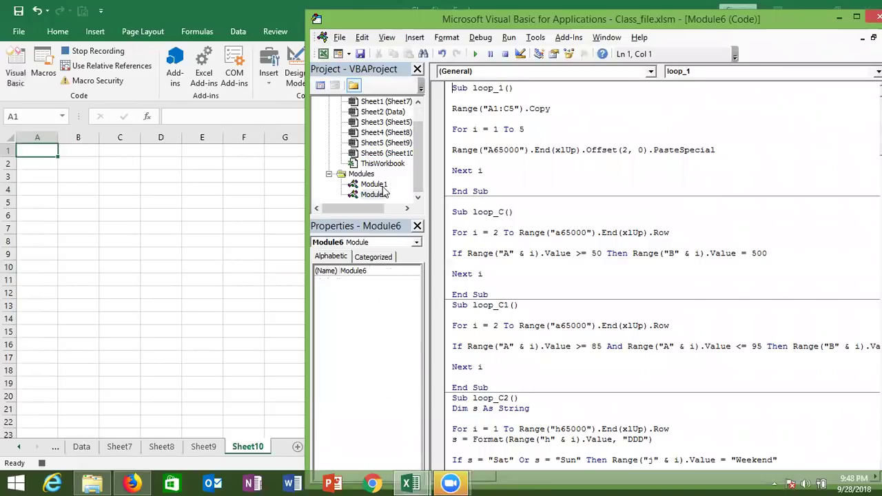
{"action": "double_click", "coordinate": [381, 185]}
{"action": "left_click", "coordinate": [520, 150]}
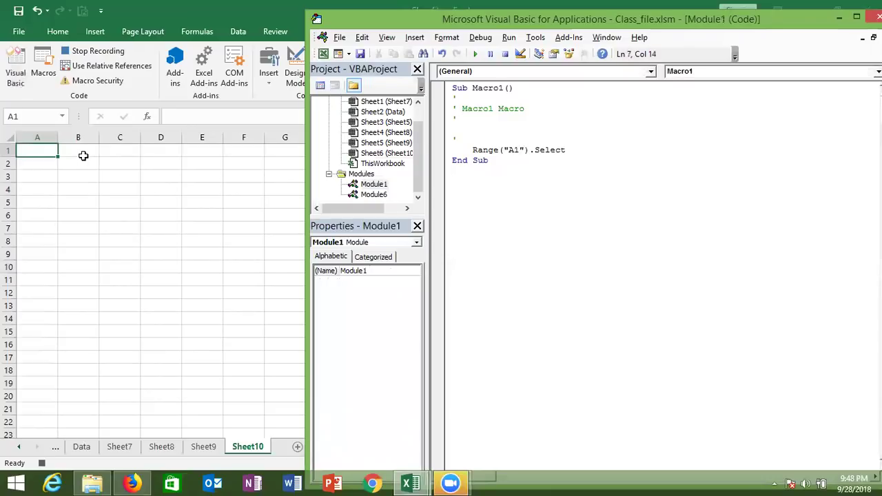
{"action": "left_click", "coordinate": [46, 149]}
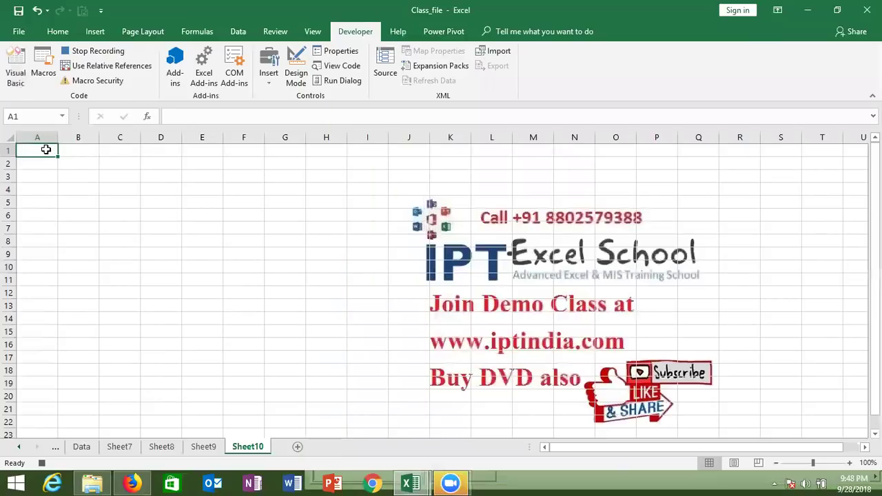
- Enter the headings Name, Roll and Marks in A1:C1, checking the recorded code between entries
{"action": "type", "text": "Name"}
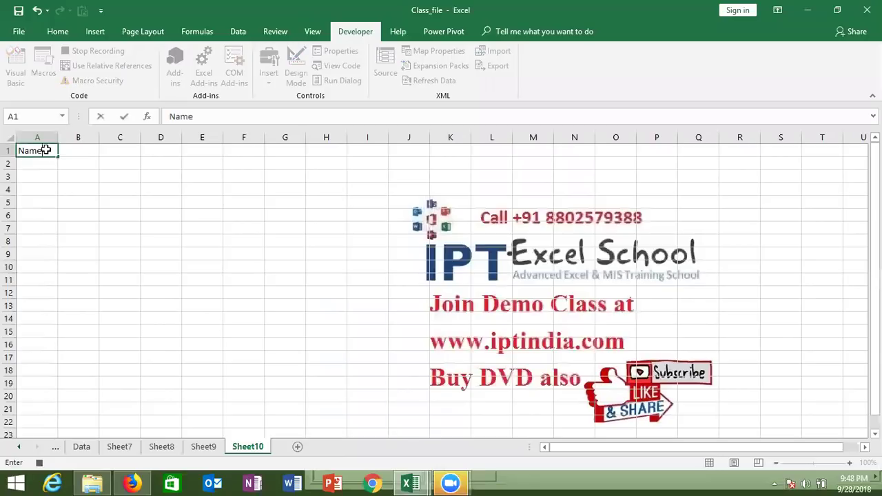
{"action": "key", "text": "Tab"}
{"action": "key", "text": "alt+Tab"}
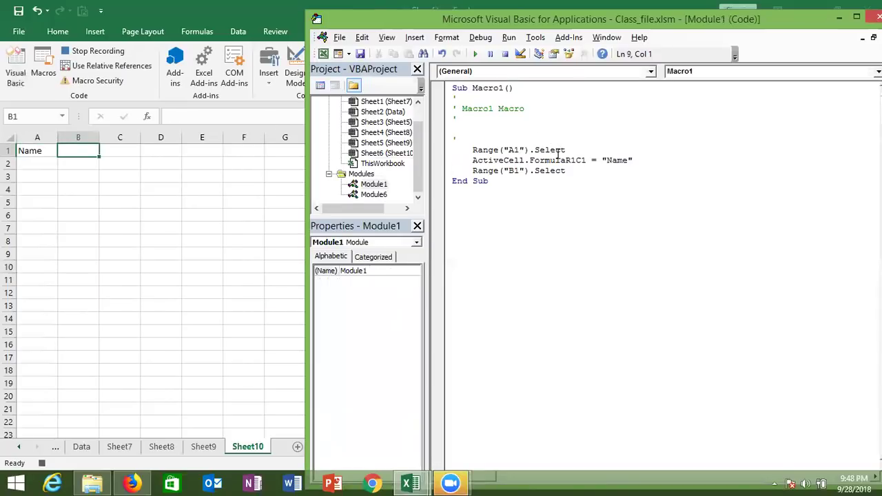
{"action": "key", "text": "alt+Tab"}
{"action": "type", "text": "Roll"}
{"action": "key", "text": "Tab"}
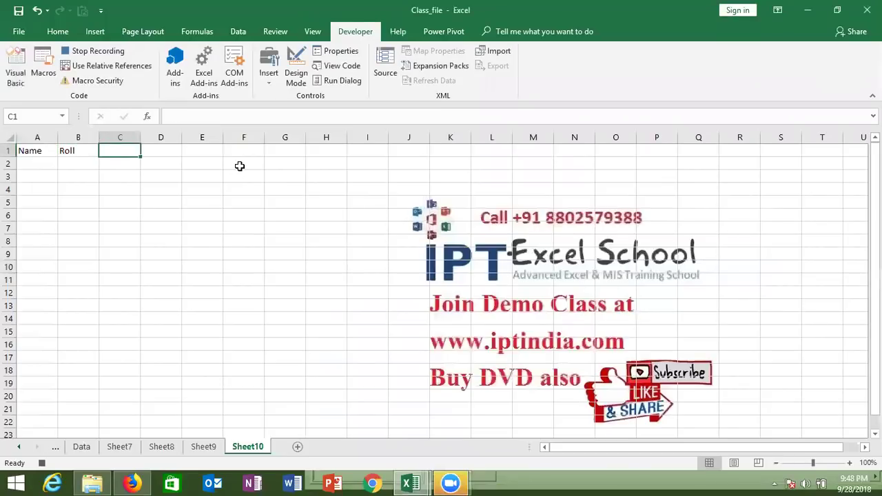
{"action": "type", "text": "Marks"}
{"action": "left_click", "coordinate": [238, 175]}
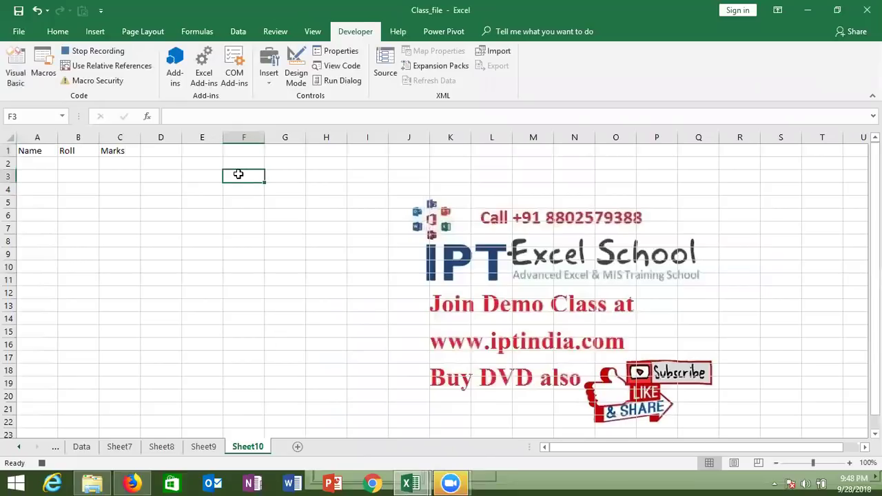
{"action": "key", "text": "Tab"}
{"action": "key", "text": "alt+Tab"}
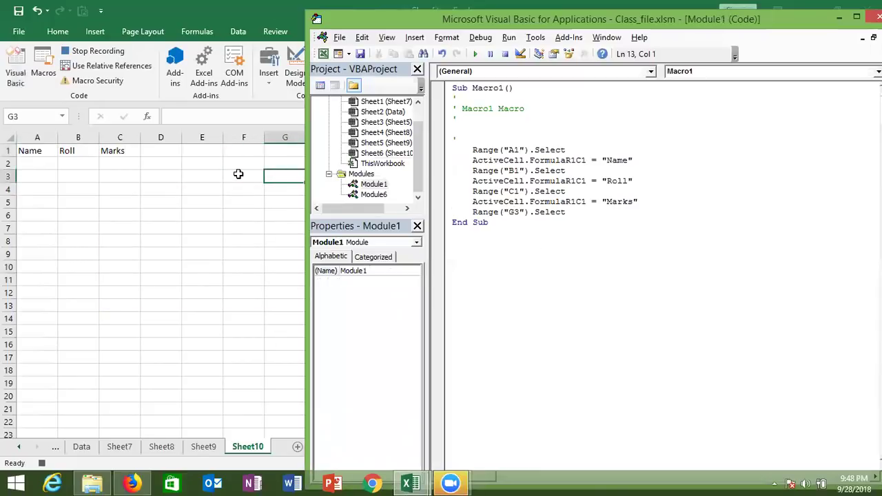
{"action": "key", "text": "alt+Tab"}
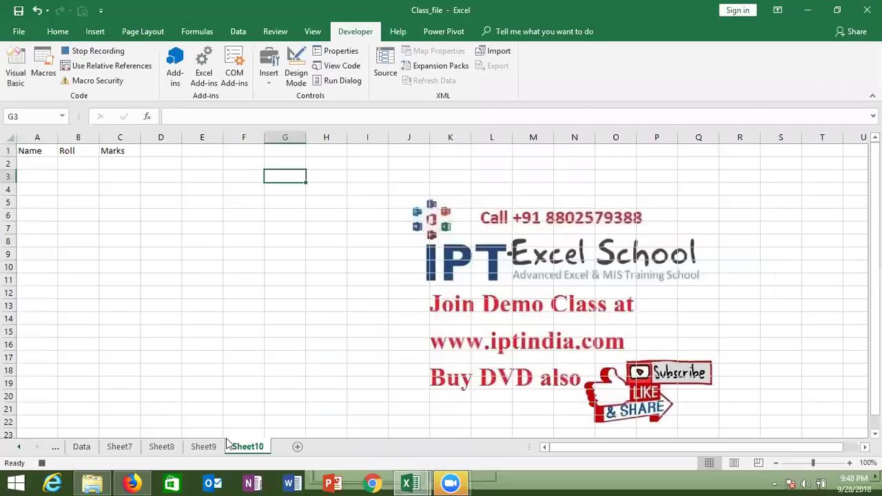
- Run Macro1 on Sheet9 to fill A1:C1 with Name, Roll and Marks
{"action": "left_click", "coordinate": [203, 446]}
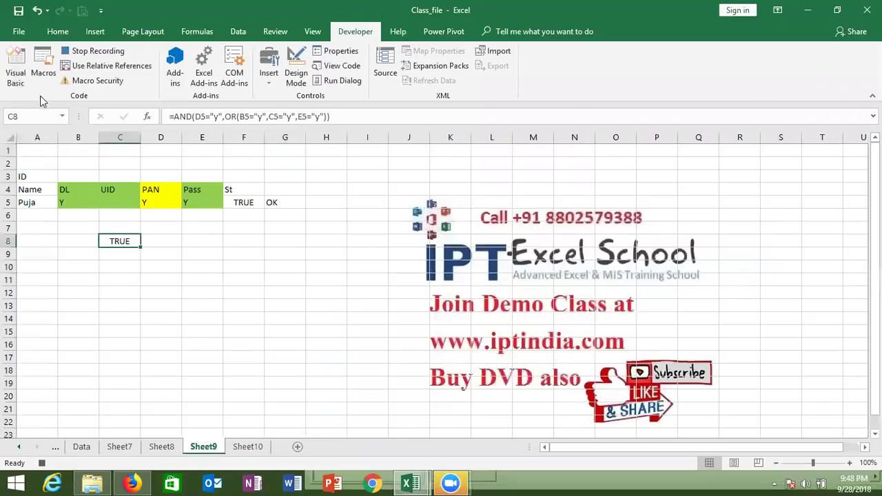
{"action": "left_click", "coordinate": [44, 65]}
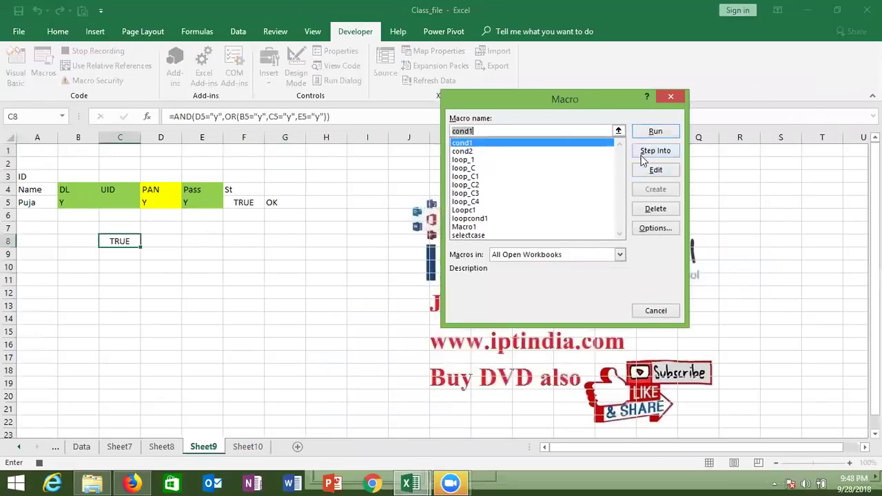
{"action": "left_click", "coordinate": [492, 227]}
{"action": "left_click", "coordinate": [655, 132]}
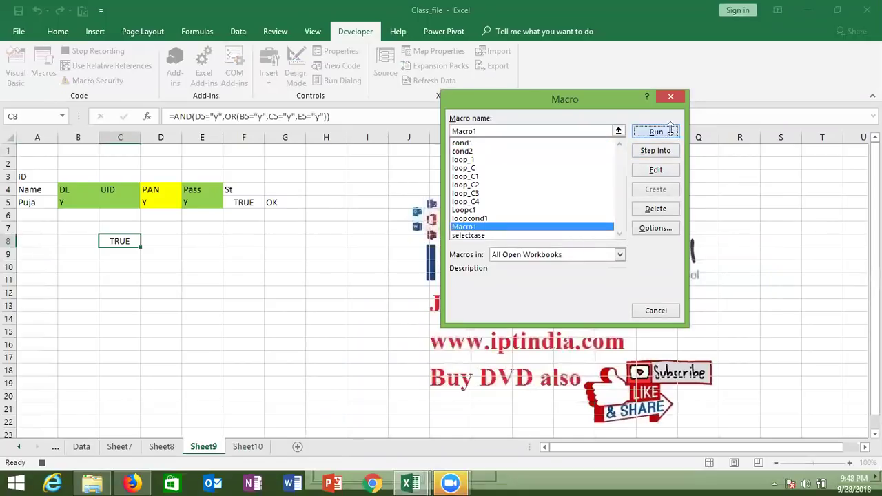
{"action": "left_click", "coordinate": [409, 279]}
{"action": "mouse_move", "coordinate": [407, 483]}
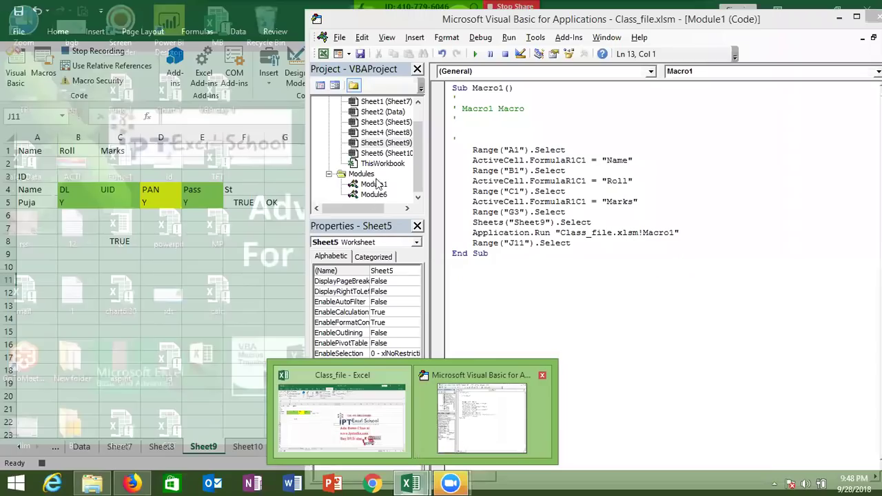
- Clear all code from Module6 and view Module1's recorded code in the VBA editor
{"action": "left_click", "coordinate": [464, 211]}
{"action": "key", "text": "ctrl+a"}
{"action": "key", "text": "Delete"}
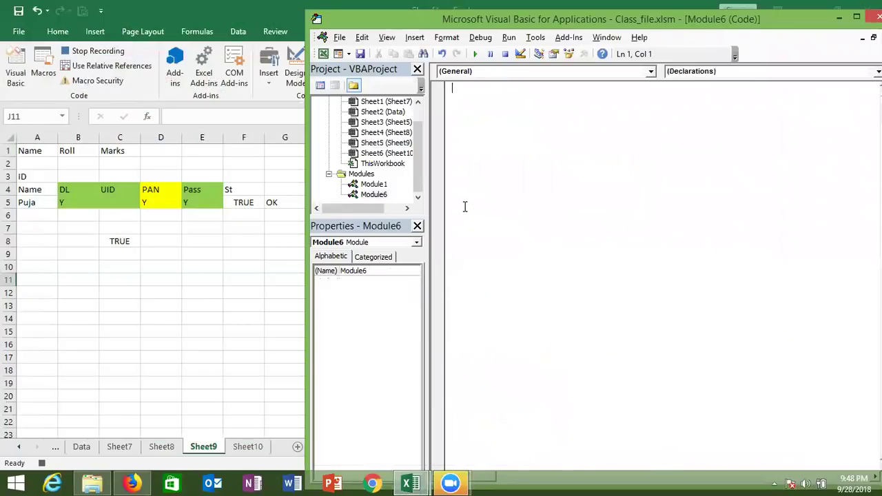
{"action": "double_click", "coordinate": [386, 186]}
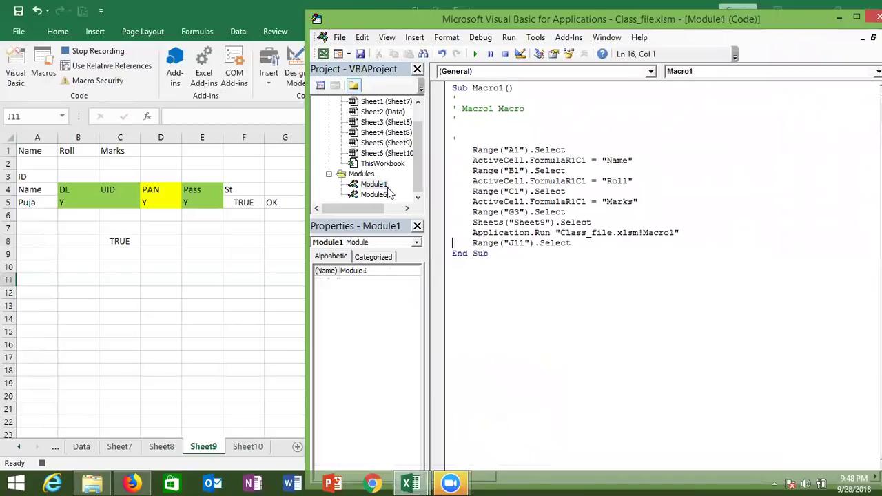
{"action": "left_click", "coordinate": [182, 321]}
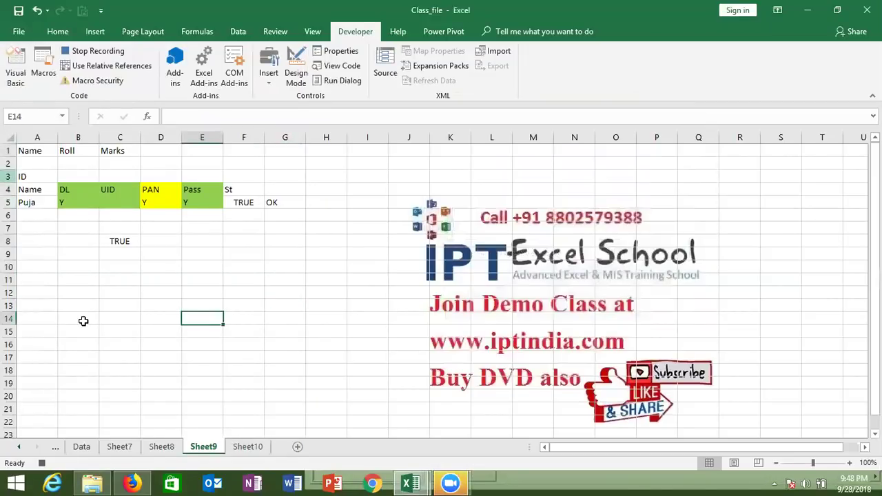
- Stop the Macro1 recording and dismiss the new Record Macro dialog
{"action": "left_click", "coordinate": [42, 463]}
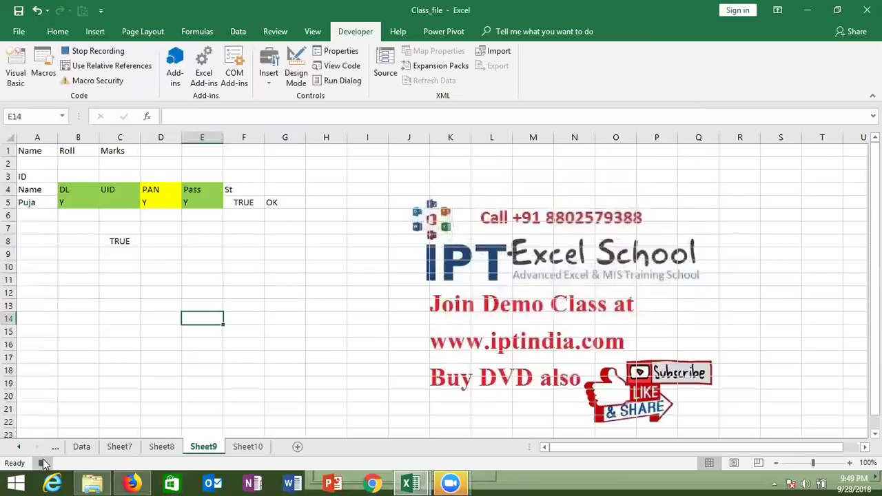
{"action": "left_click", "coordinate": [41, 463]}
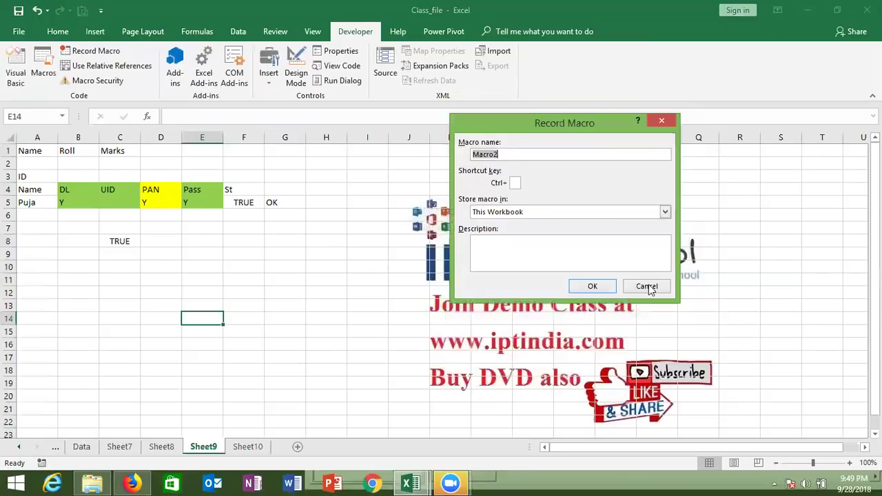
{"action": "left_click", "coordinate": [646, 286]}
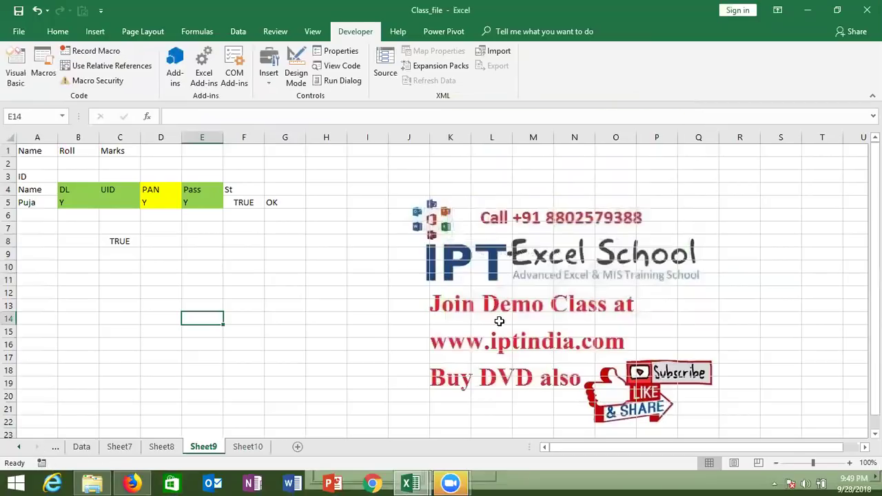
- Delete the grouped Sheet7 through Sheet10, leaving only the Data sheet
{"action": "left_click", "coordinate": [128, 448]}
{"action": "left_click", "coordinate": [239, 447], "text": "shift"}
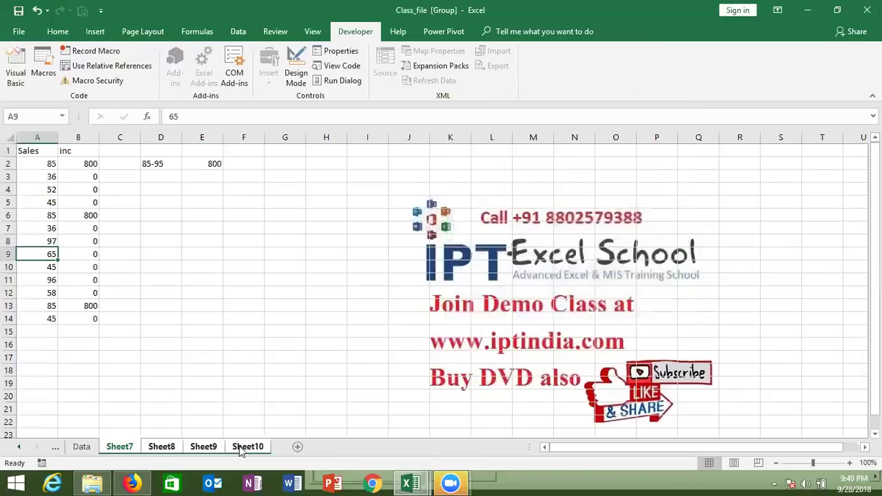
{"action": "right_click", "coordinate": [240, 449]}
{"action": "left_click", "coordinate": [288, 299]}
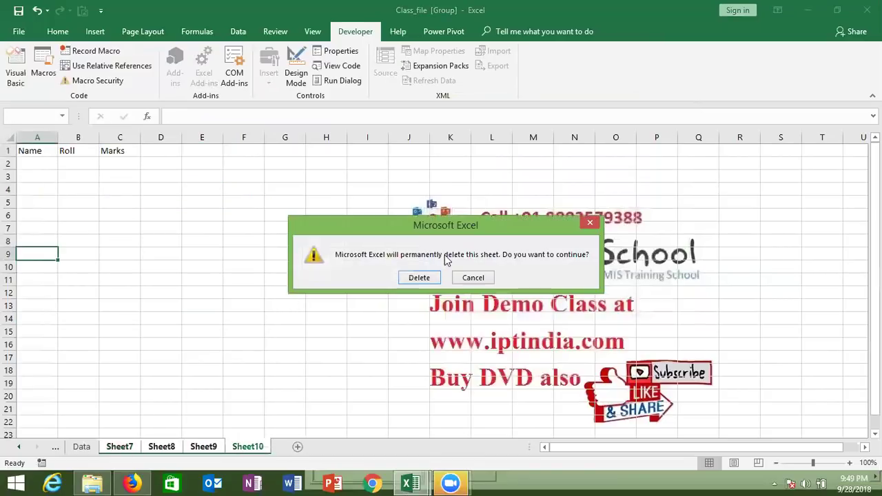
{"action": "left_click", "coordinate": [419, 277]}
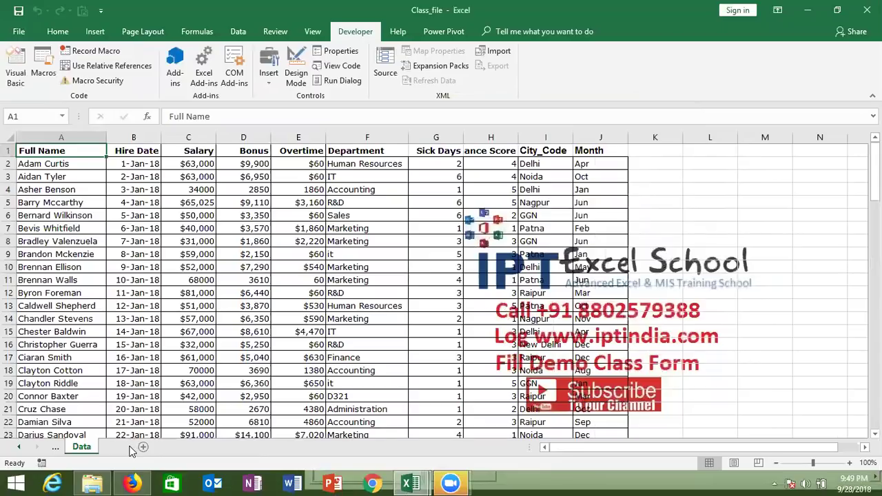
- Insert a blank Sheet11 next to the Data sheet with Shift+F11
{"action": "key", "text": "shift+F11"}
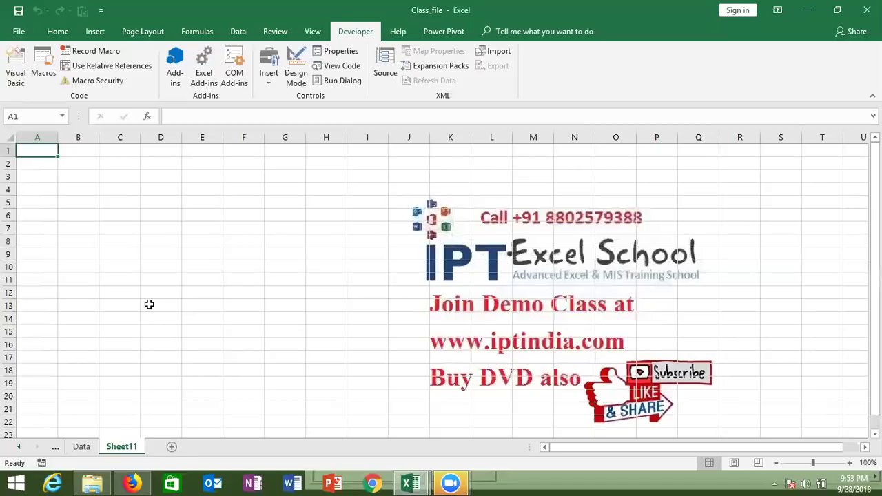
{"action": "left_click", "coordinate": [59, 37]}
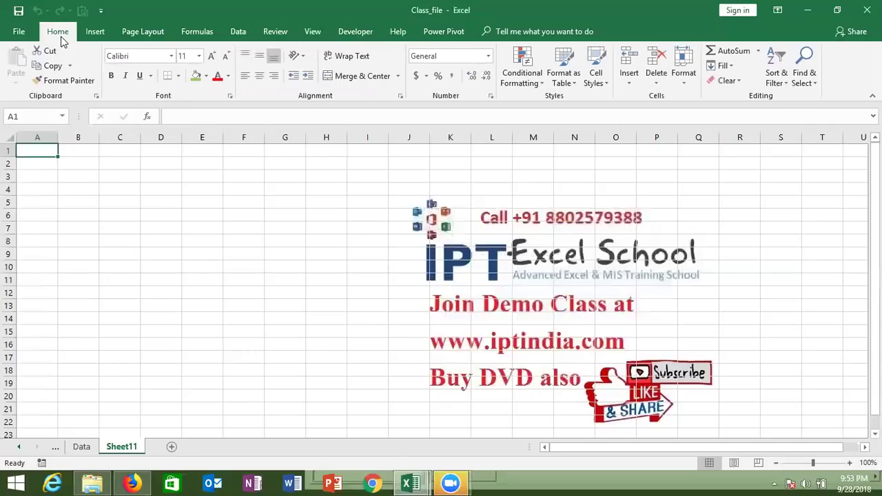
{"action": "left_click", "coordinate": [159, 165]}
{"action": "left_click", "coordinate": [91, 168]}
{"action": "left_click_drag", "start_coordinate": [91, 168], "coordinate": [141, 218]}
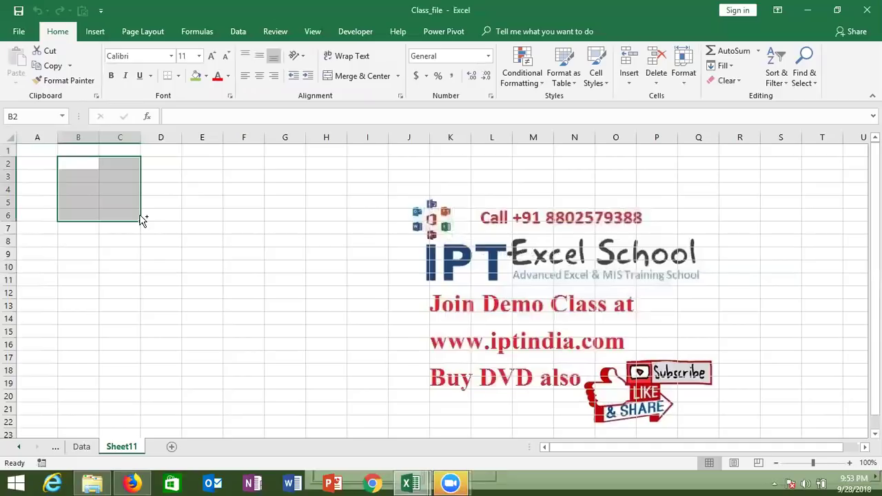
{"action": "key", "text": "ctrl+c"}
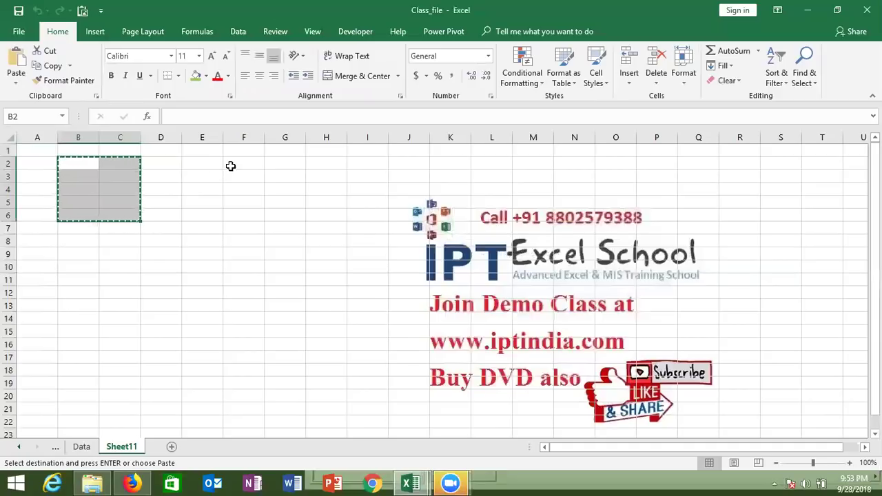
{"action": "left_click", "coordinate": [230, 166]}
{"action": "left_click", "coordinate": [15, 82]}
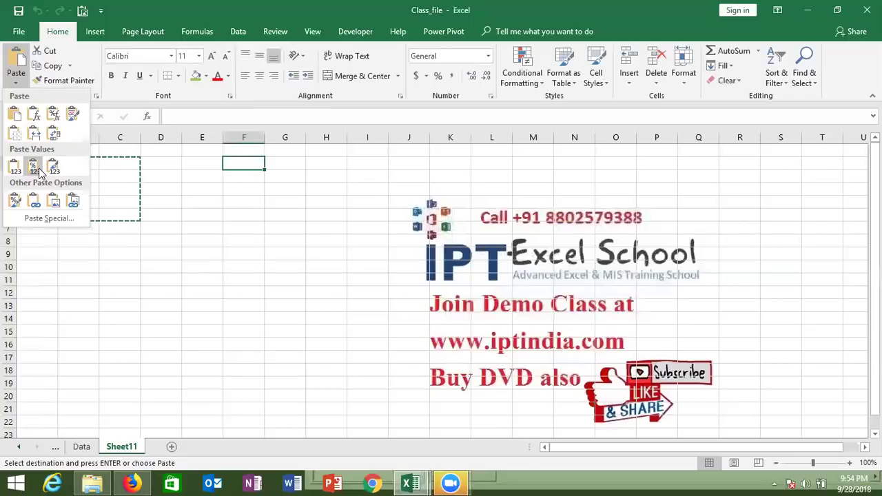
{"action": "left_click", "coordinate": [156, 164]}
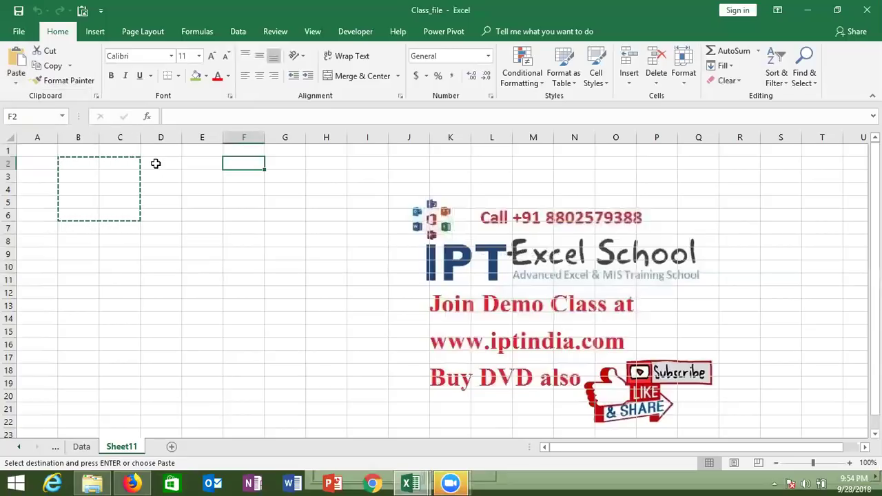
{"action": "left_click", "coordinate": [181, 267]}
{"action": "key", "text": "Escape"}
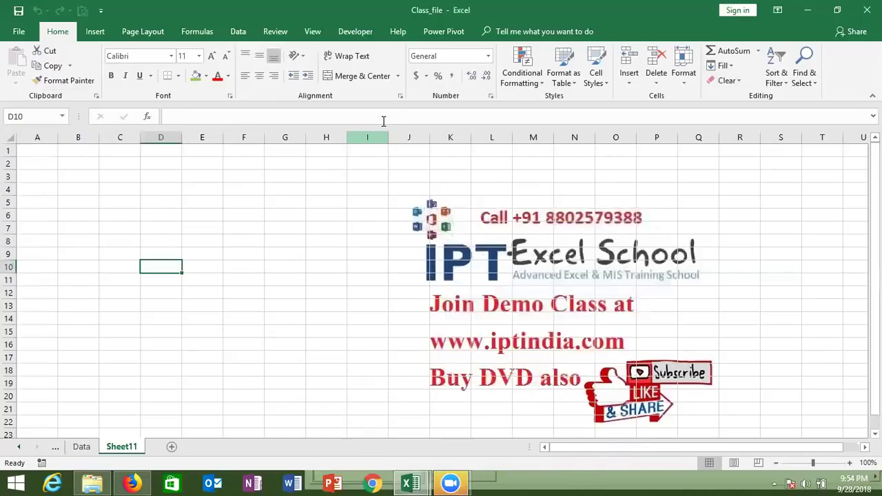
{"action": "left_click", "coordinate": [615, 204]}
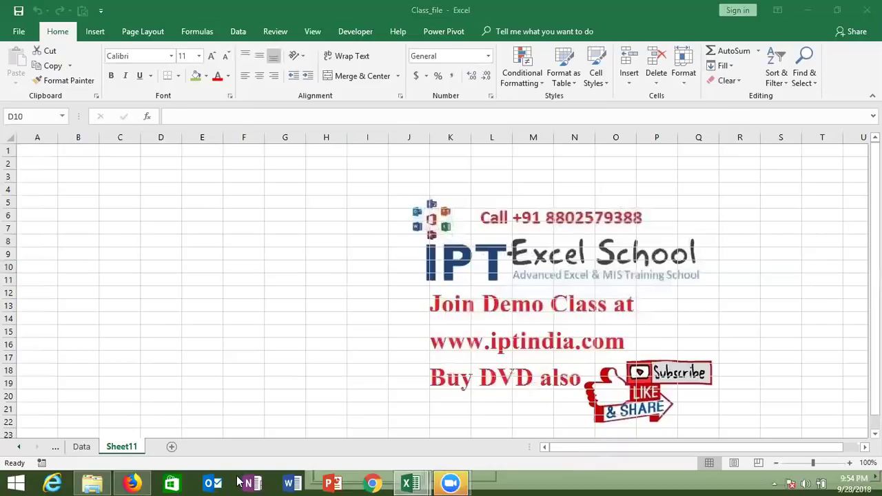
{"action": "left_click", "coordinate": [411, 482]}
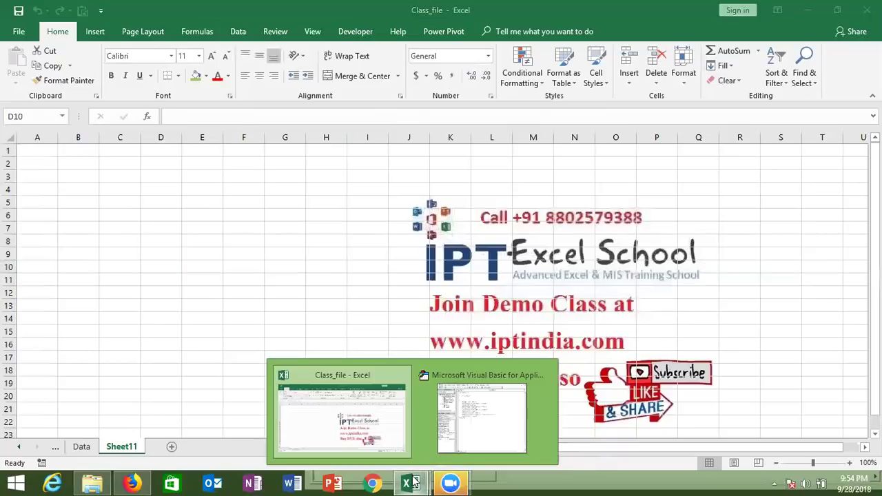
{"action": "left_click", "coordinate": [103, 217]}
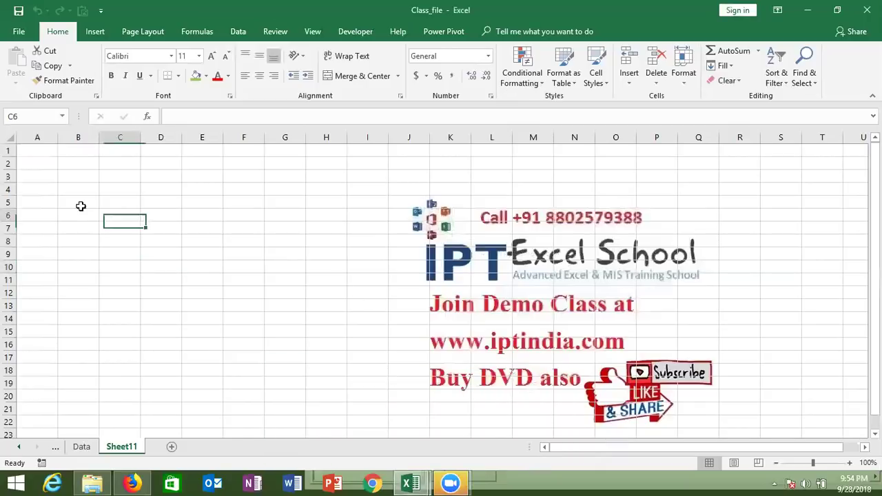
{"action": "left_click", "coordinate": [62, 185]}
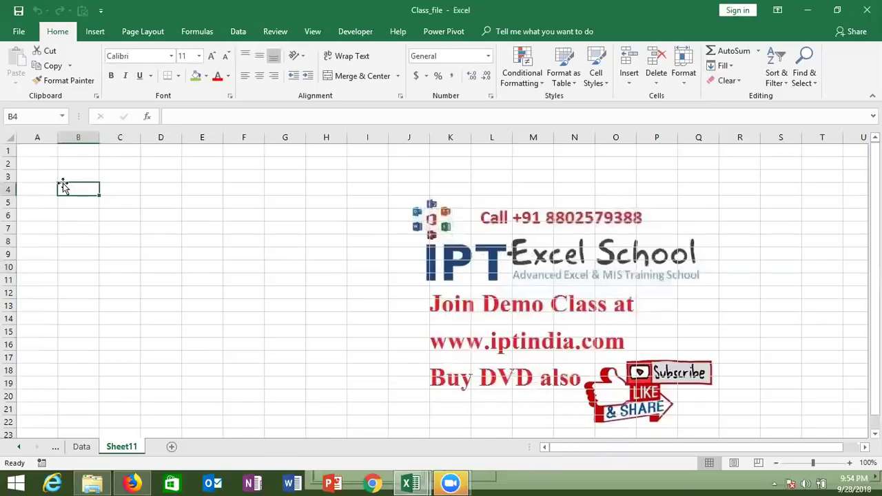
- Delete the Sheet11 worksheet
{"action": "right_click", "coordinate": [127, 449]}
{"action": "left_click", "coordinate": [178, 314]}
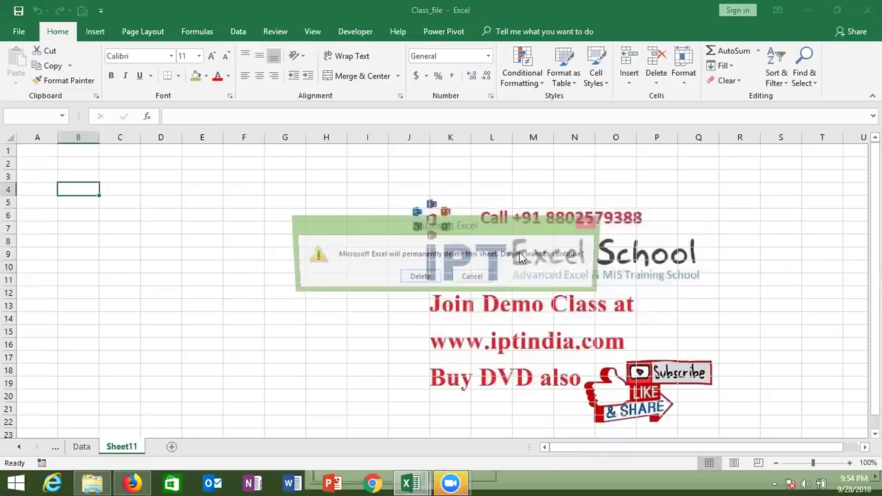
{"action": "left_click", "coordinate": [419, 278]}
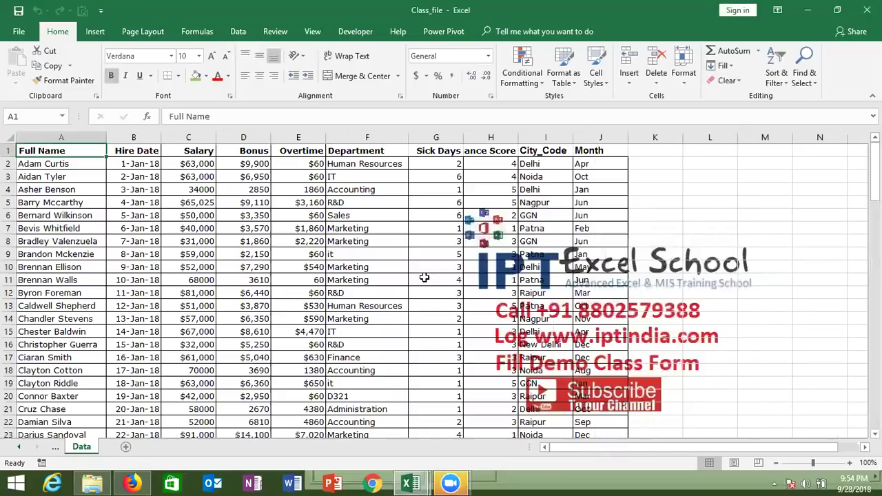
- Inspect the Data table down to D106 and its City_Code and Month values, then show the desktop
{"action": "left_click", "coordinate": [241, 271]}
{"action": "key", "text": "ctrl+Down"}
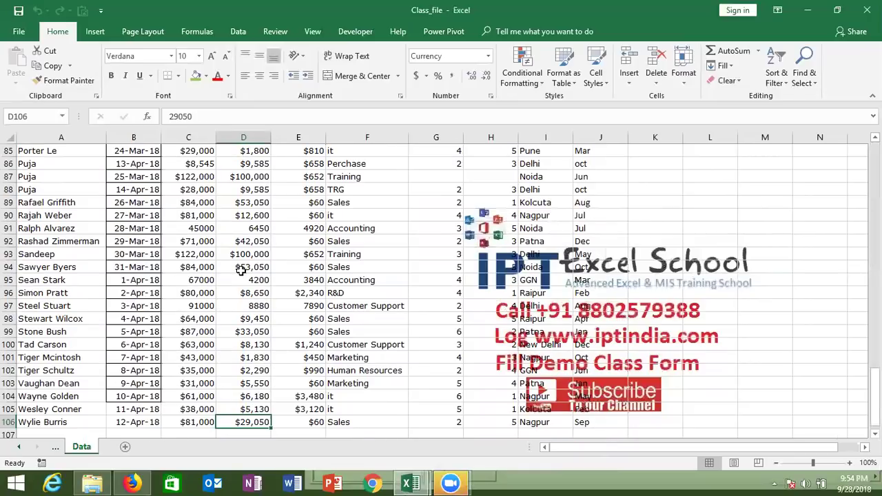
{"action": "key", "text": "ctrl+Home"}
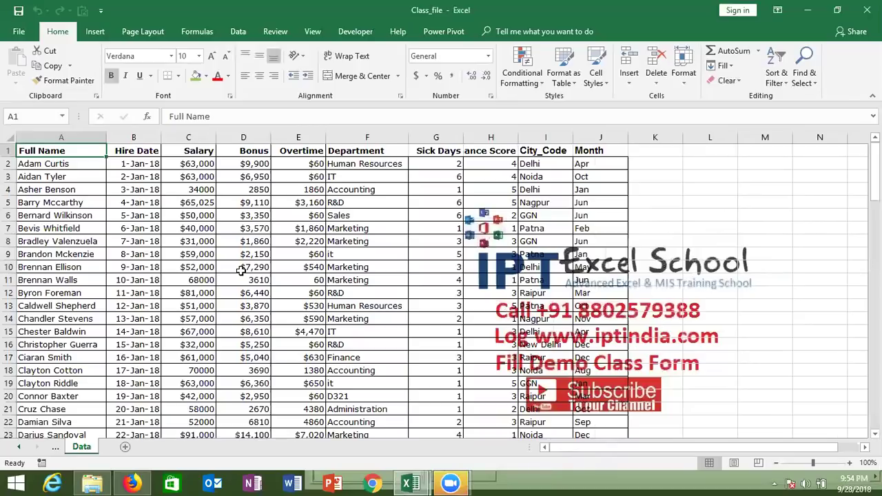
{"action": "key", "text": "Right"}
{"action": "key", "text": "Right"}
{"action": "key", "text": "Right"}
{"action": "key", "text": "Right"}
{"action": "key", "text": "Right"}
{"action": "key", "text": "Right"}
{"action": "key", "text": "Right"}
{"action": "key", "text": "Right"}
{"action": "key", "text": "Down"}
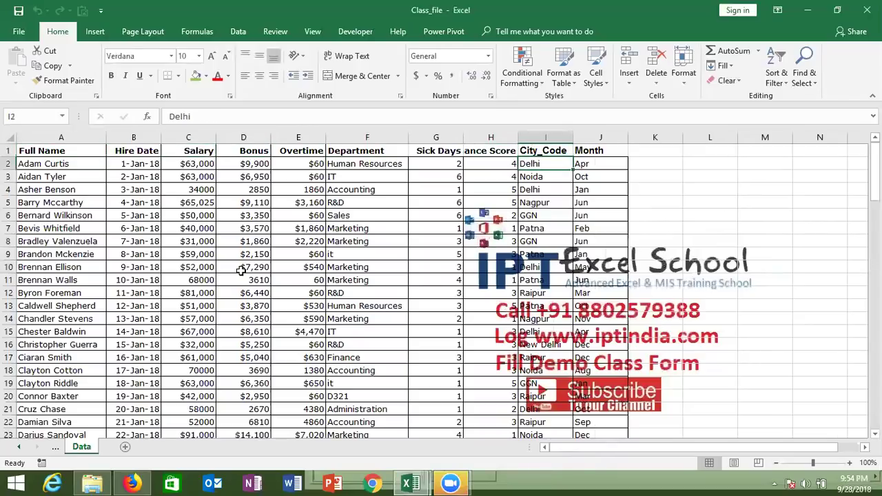
{"action": "type", "text": "0"}
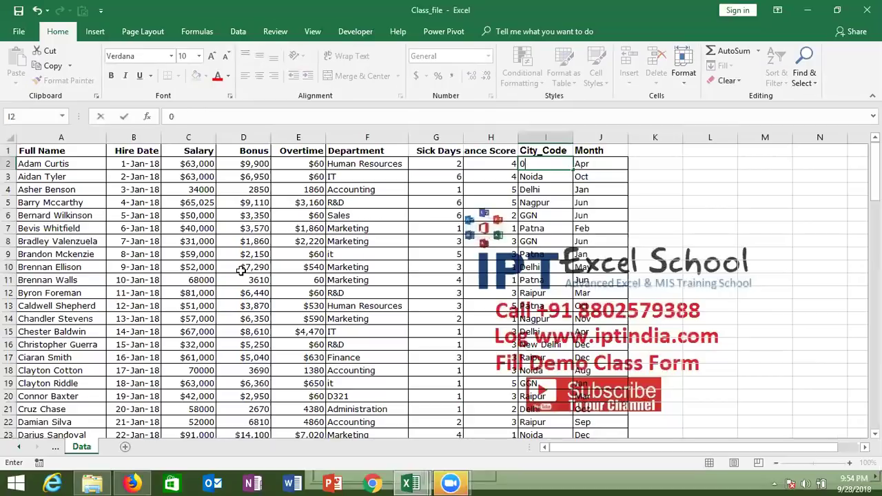
{"action": "key", "text": "Escape"}
{"action": "key", "text": "Right"}
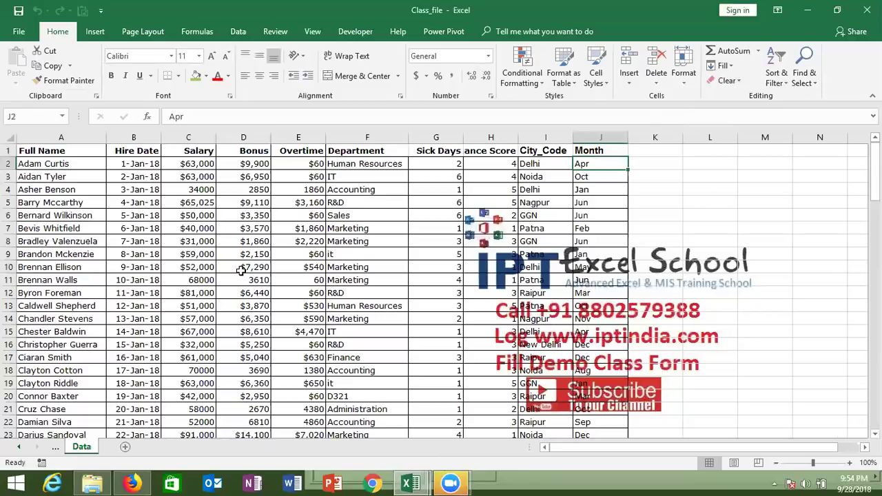
{"action": "type", "text": "1"}
{"action": "key", "text": "Escape"}
{"action": "key", "text": "Up"}
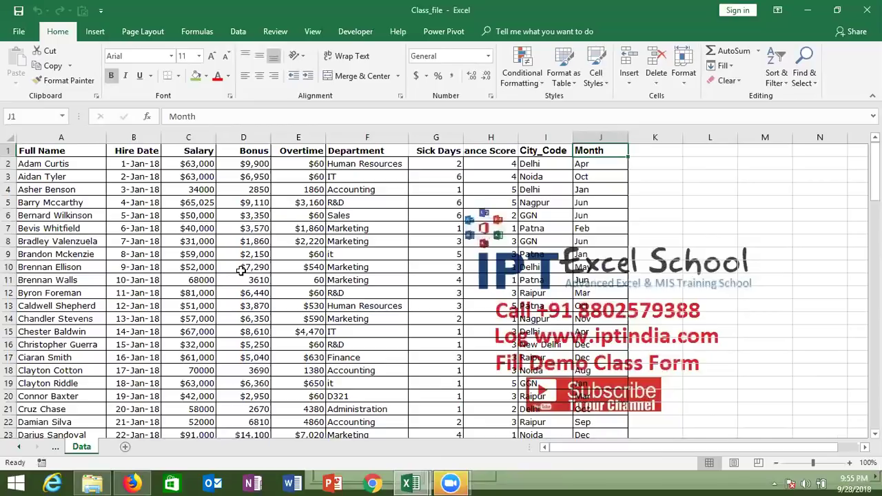
{"action": "key", "text": "super+d"}
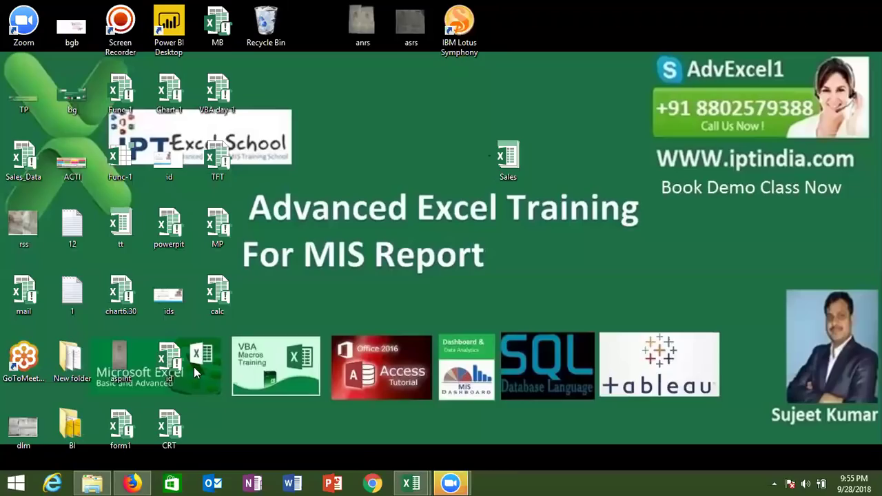
- Move the TFT icon aside, delete the CRT file, and switch back to Class_file
{"action": "left_click", "coordinate": [220, 177]}
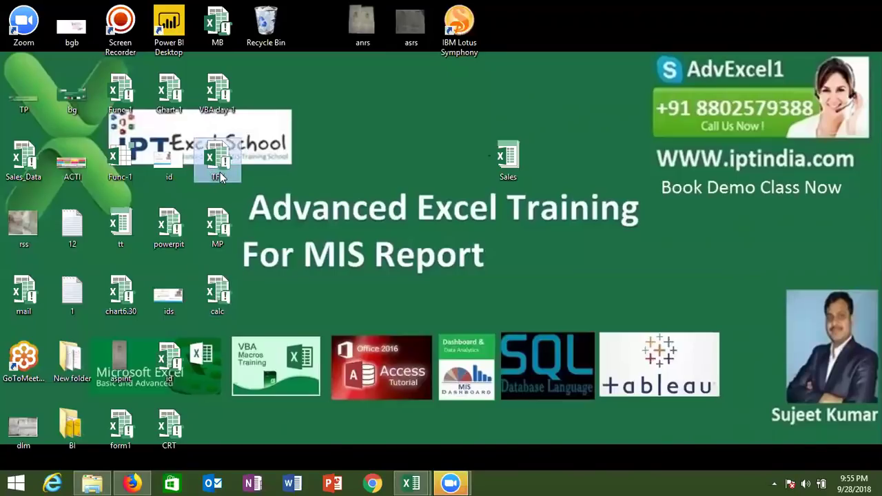
{"action": "left_click_drag", "start_coordinate": [220, 176], "coordinate": [219, 225]}
{"action": "left_click", "coordinate": [226, 191]}
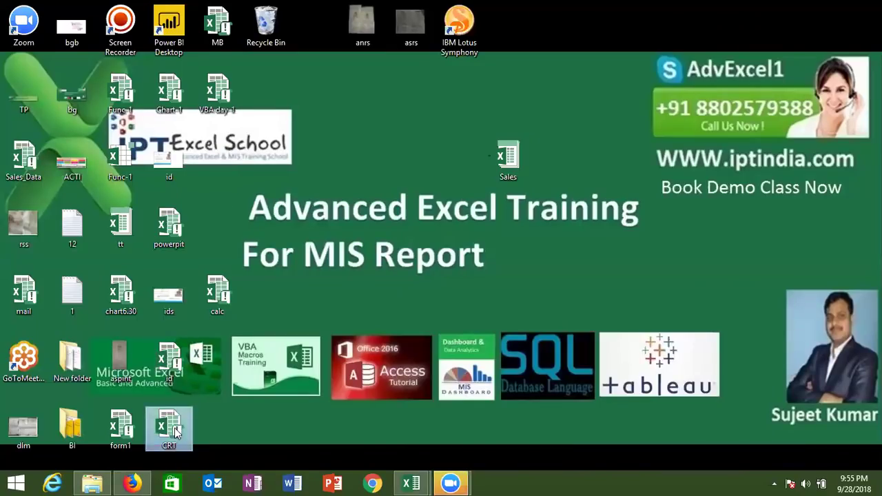
{"action": "key", "text": "Delete"}
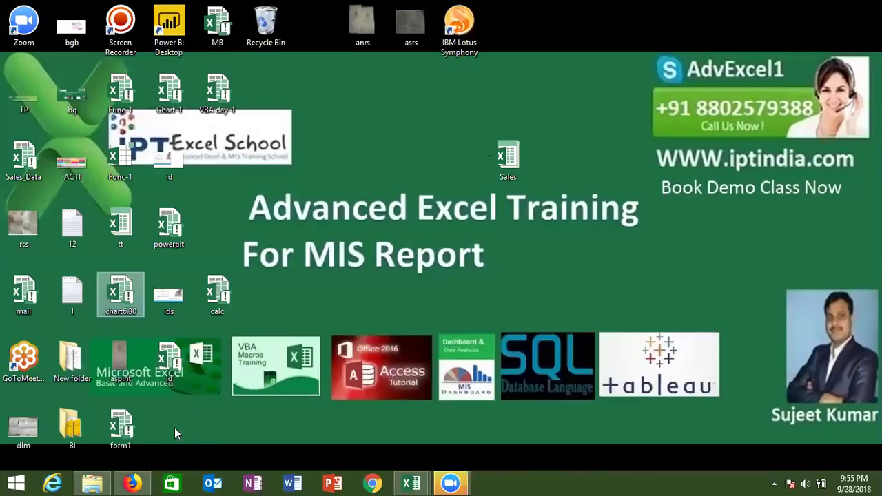
{"action": "left_click", "coordinate": [245, 367]}
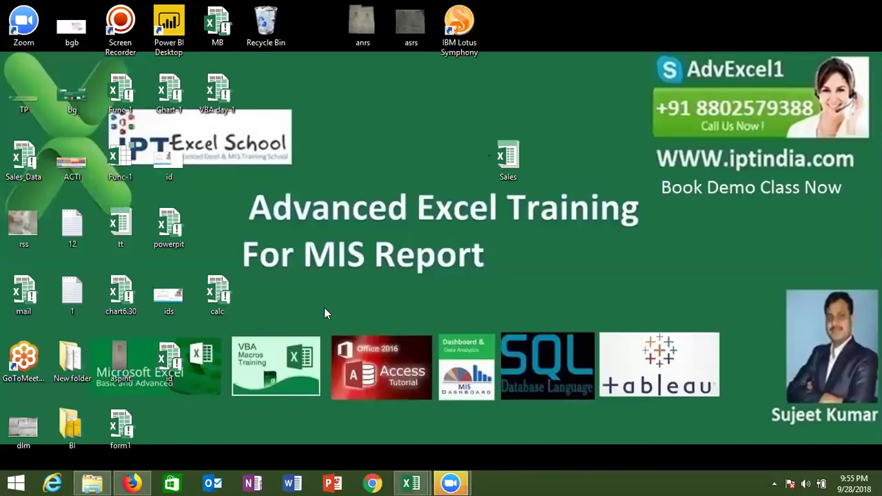
{"action": "key", "text": "alt+Tab"}
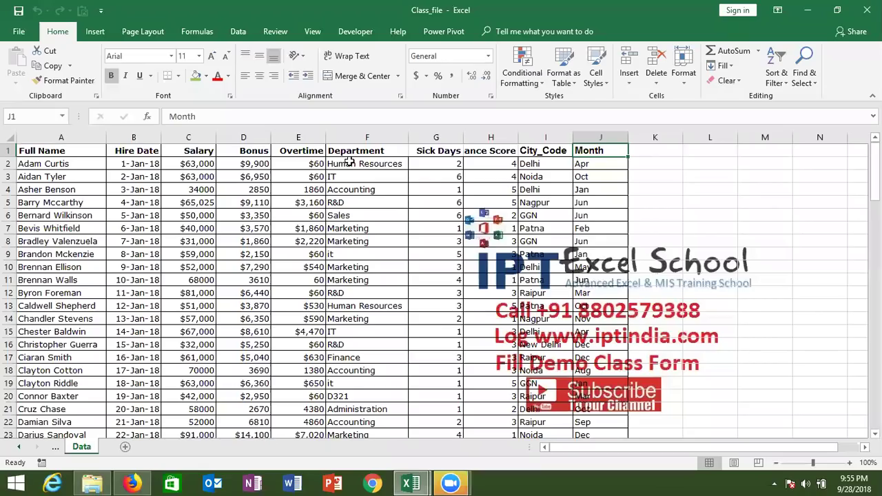
- Wipe the Macro1 code from Module1 in the VBA editor and return to the Data sheet
{"action": "left_click", "coordinate": [350, 162]}
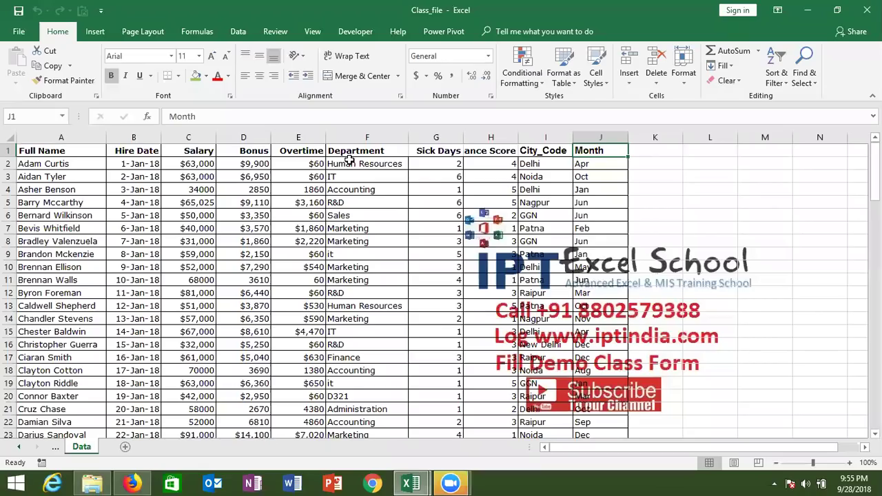
{"action": "left_click", "coordinate": [355, 33]}
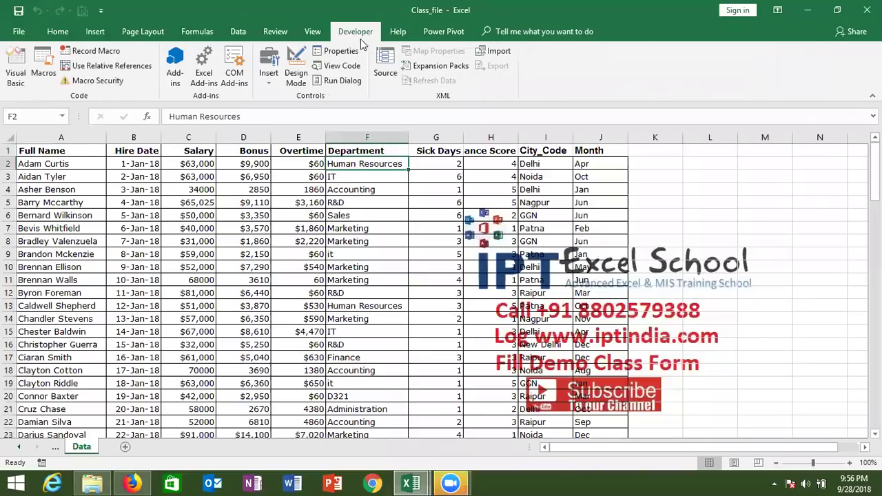
{"action": "left_click", "coordinate": [15, 74]}
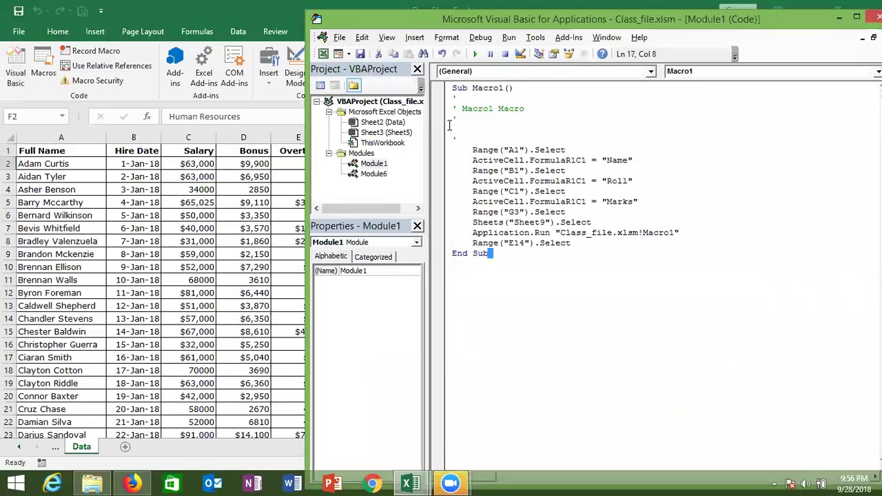
{"action": "left_click_drag", "start_coordinate": [489, 254], "coordinate": [444, 83]}
{"action": "key", "text": "Delete"}
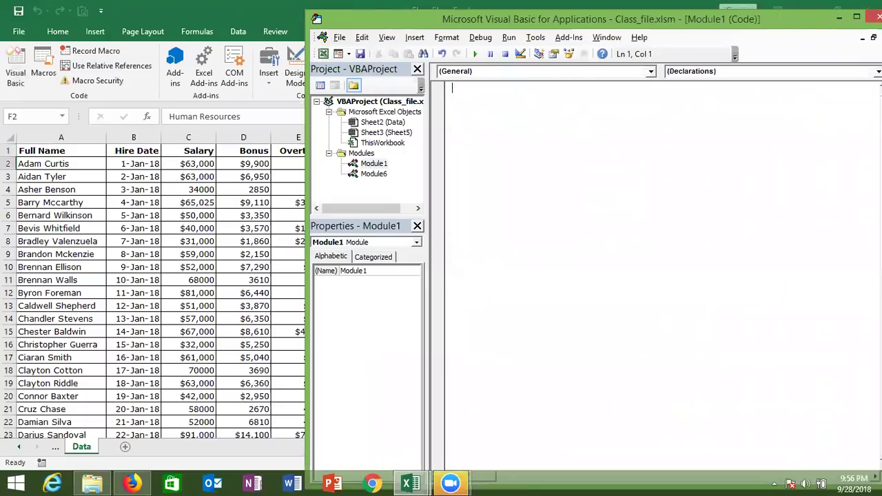
{"action": "left_click", "coordinate": [131, 214]}
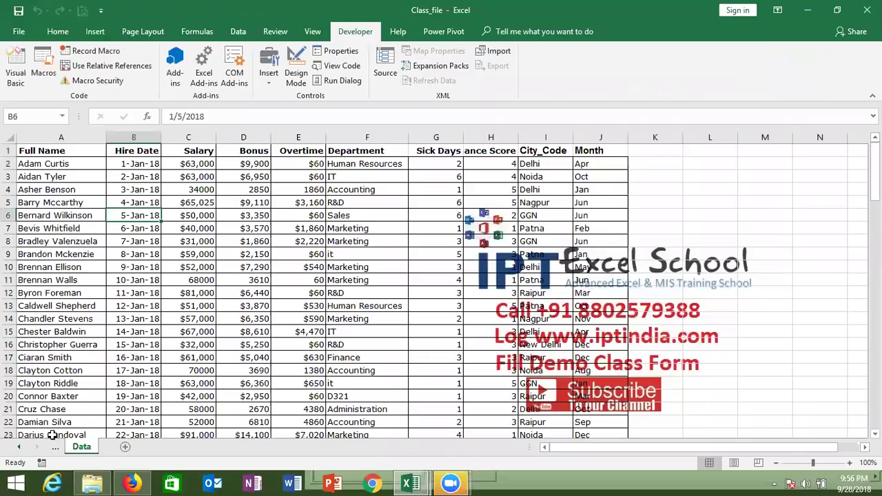
- Start recording Macro2 and select header cell A1
{"action": "left_click", "coordinate": [41, 462]}
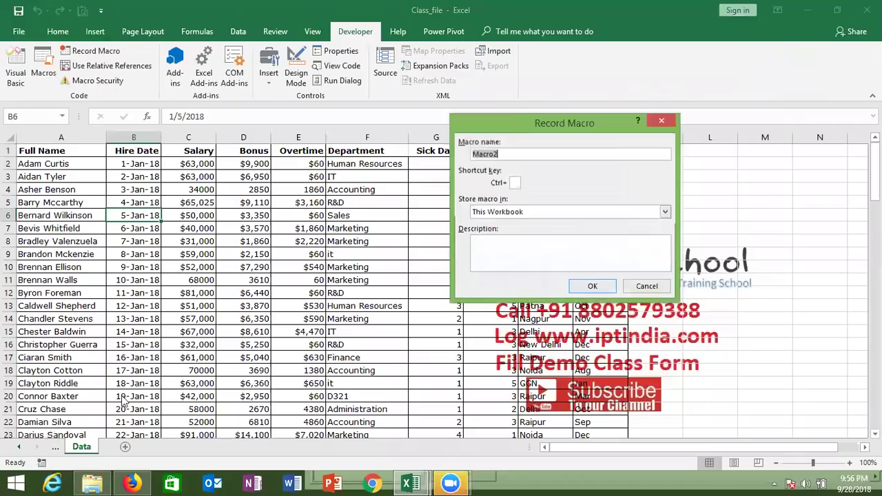
{"action": "left_click", "coordinate": [582, 285]}
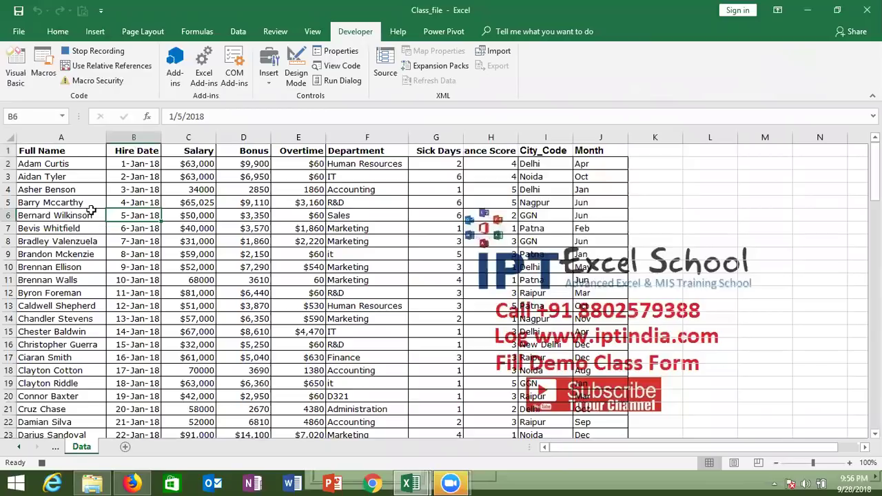
{"action": "left_click", "coordinate": [63, 153]}
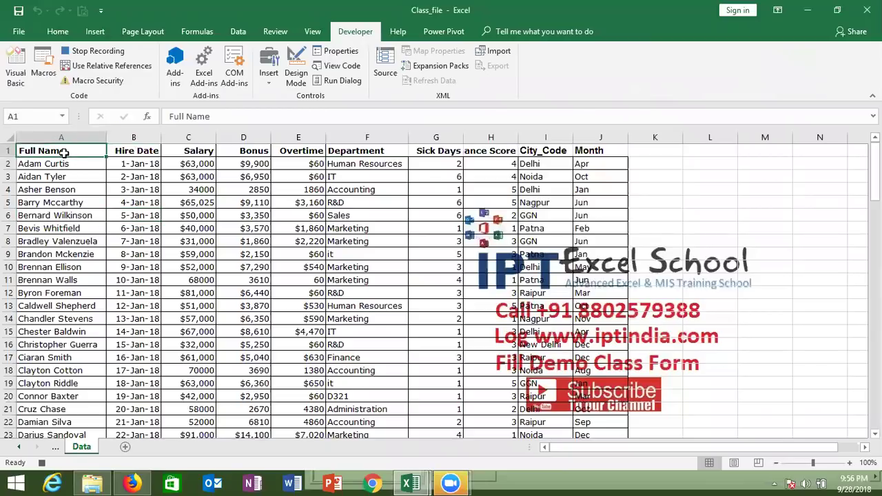
- Turn on table filters and filter the Month column to show only Apr
{"action": "key", "text": "ctrl+shift+l"}
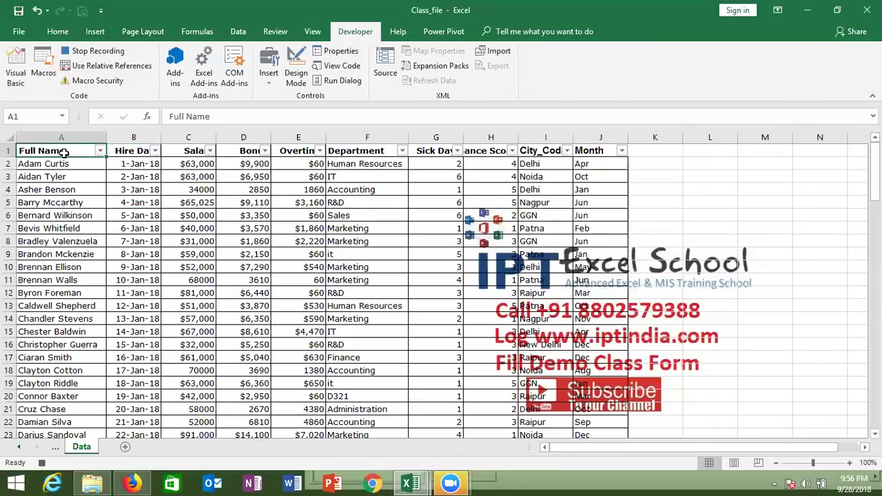
{"action": "left_click", "coordinate": [622, 151]}
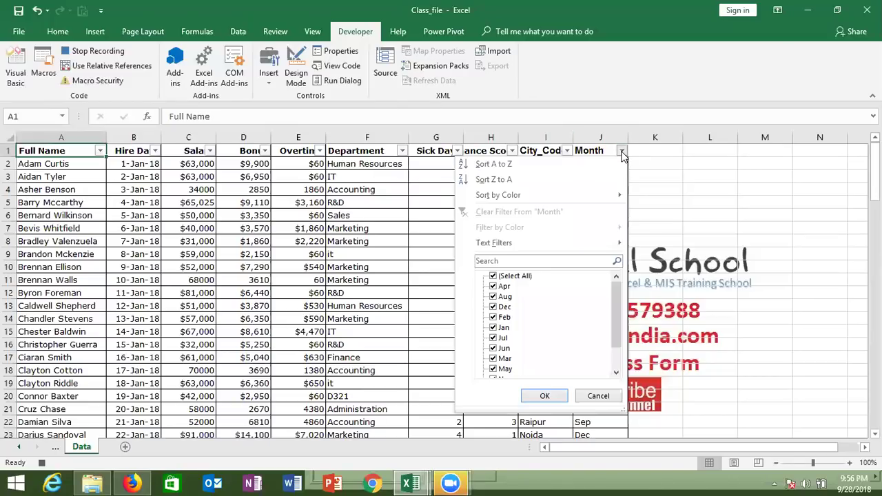
{"action": "left_click", "coordinate": [497, 276]}
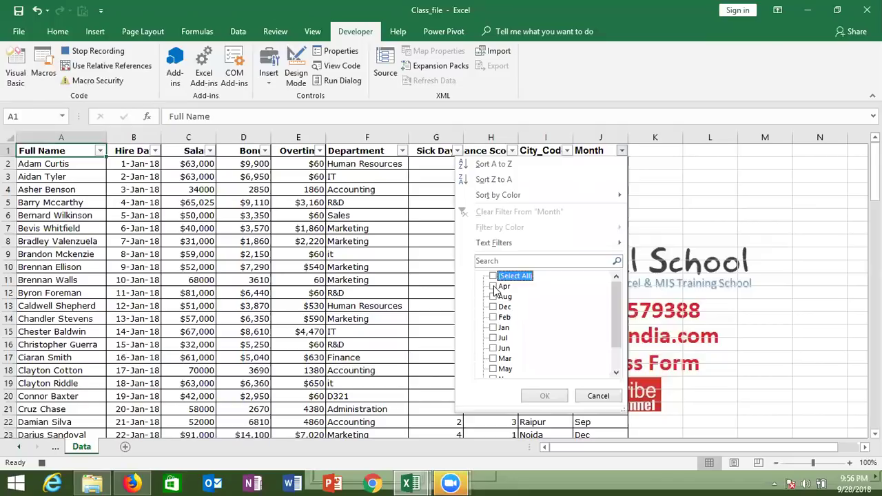
{"action": "left_click", "coordinate": [493, 286]}
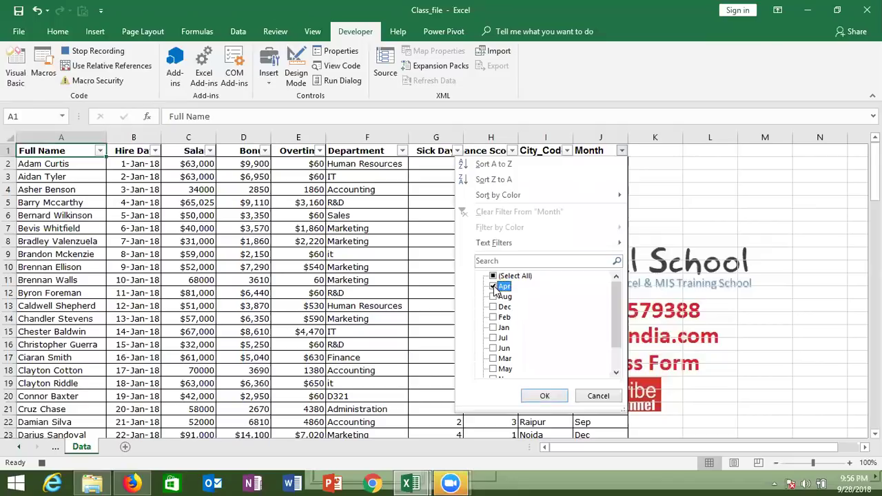
{"action": "left_click", "coordinate": [537, 397]}
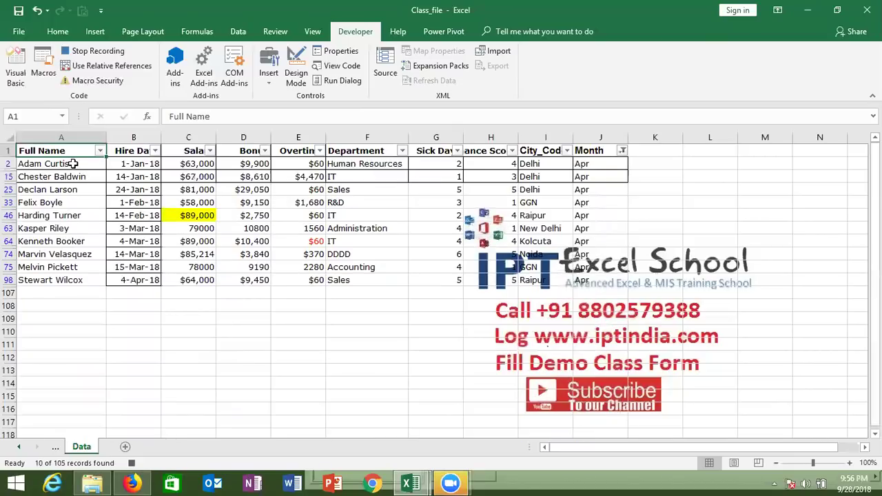
- Select the filtered April table from the header row down to row 98 (A1:J98)
{"action": "key", "text": "ctrl+shift+Right"}
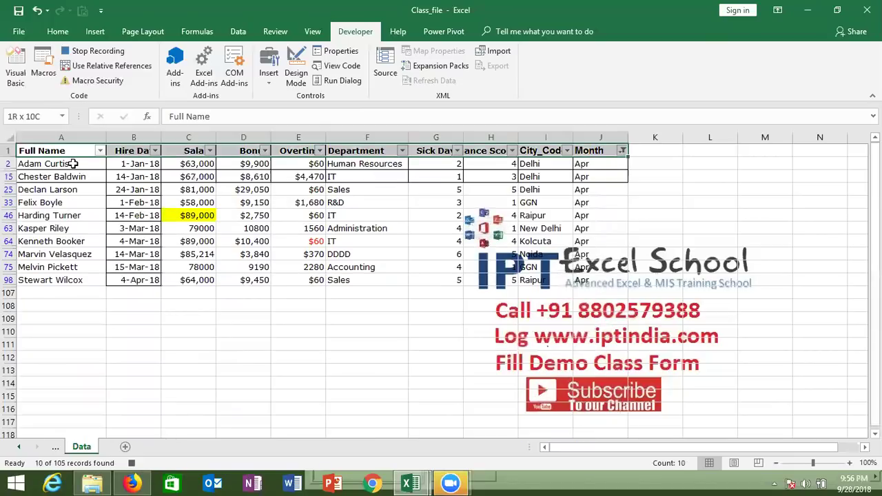
{"action": "key", "text": "ctrl+shift+Down"}
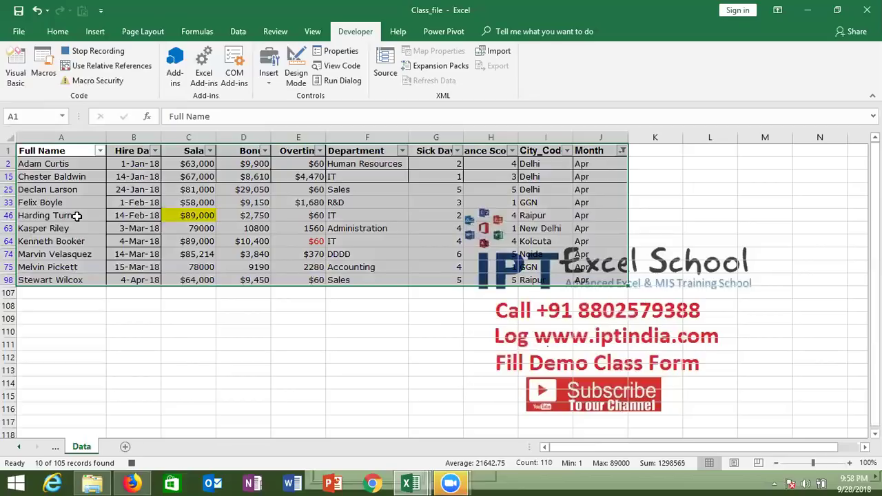
{"action": "left_click", "coordinate": [69, 36]}
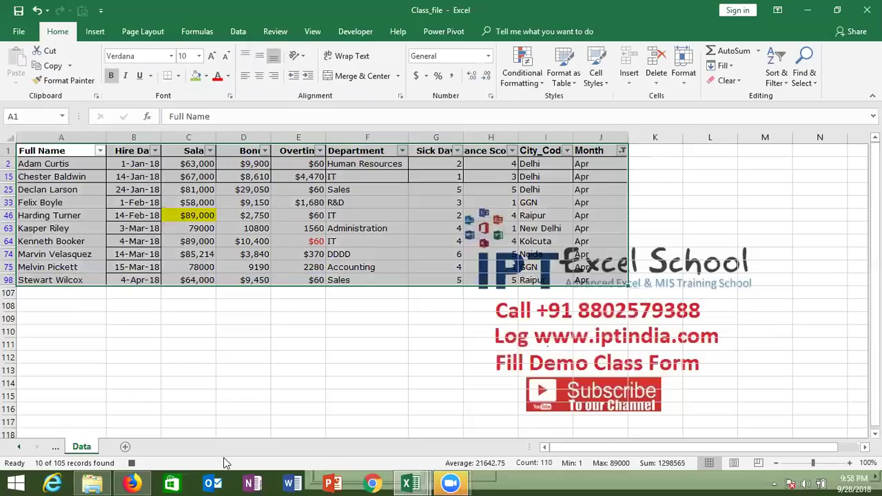
- Stop the recording and enter 52, 36, 52, 36, 52 in A1:A5 of a new sheet
{"action": "left_click", "coordinate": [131, 465]}
{"action": "left_click", "coordinate": [125, 447]}
{"action": "type", "text": "52"}
{"action": "key", "text": "Return"}
{"action": "type", "text": "36"}
{"action": "key", "text": "Return"}
{"action": "type", "text": "52"}
{"action": "key", "text": "Return"}
{"action": "type", "text": "36"}
{"action": "key", "text": "Return"}
{"action": "type", "text": "52"}
{"action": "key", "text": "Return"}
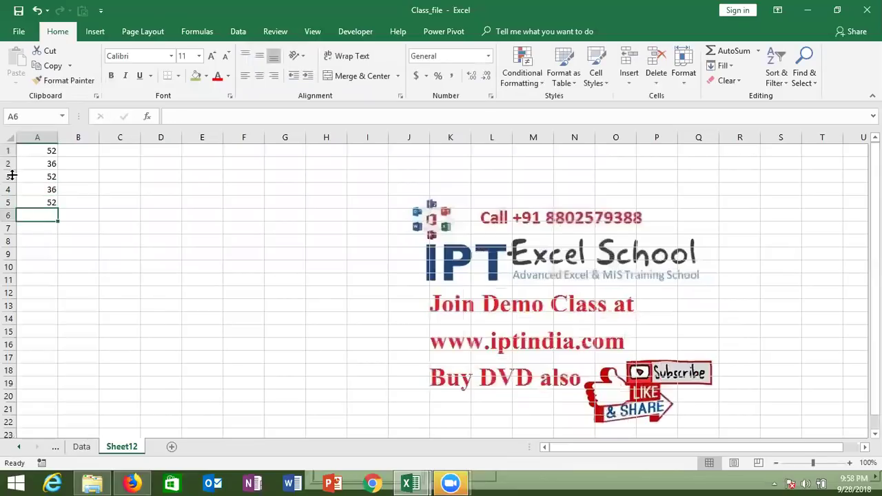
- Hide rows 3 and 4 on the new sheet
{"action": "left_click", "coordinate": [9, 177]}
{"action": "left_click_drag", "start_coordinate": [9, 185], "coordinate": [9, 192]}
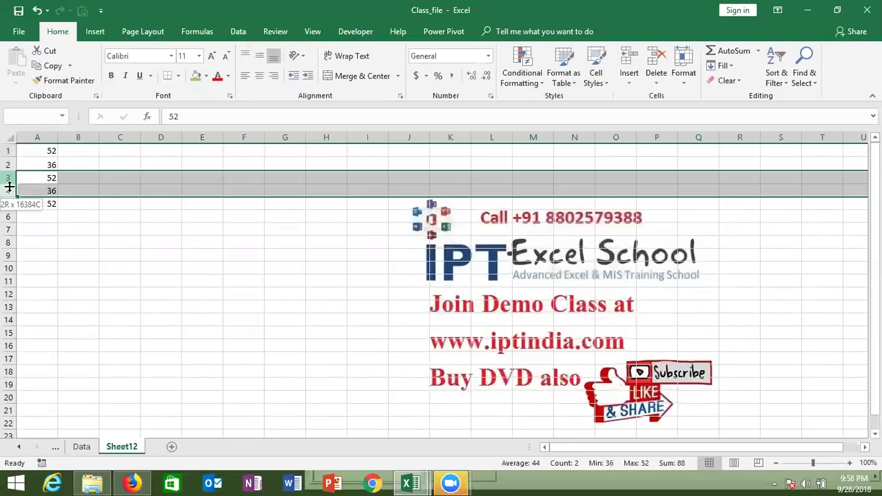
{"action": "right_click", "coordinate": [10, 190]}
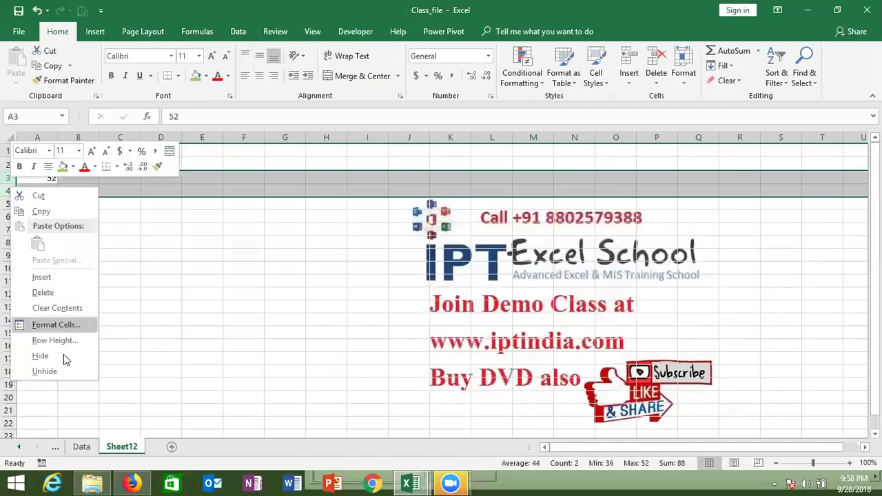
{"action": "left_click", "coordinate": [64, 357]}
{"action": "left_click", "coordinate": [89, 255]}
- Copy A1:A5 to D11, then delete the pasted values and reselect A1:A5
{"action": "left_click_drag", "start_coordinate": [62, 152], "coordinate": [51, 184]}
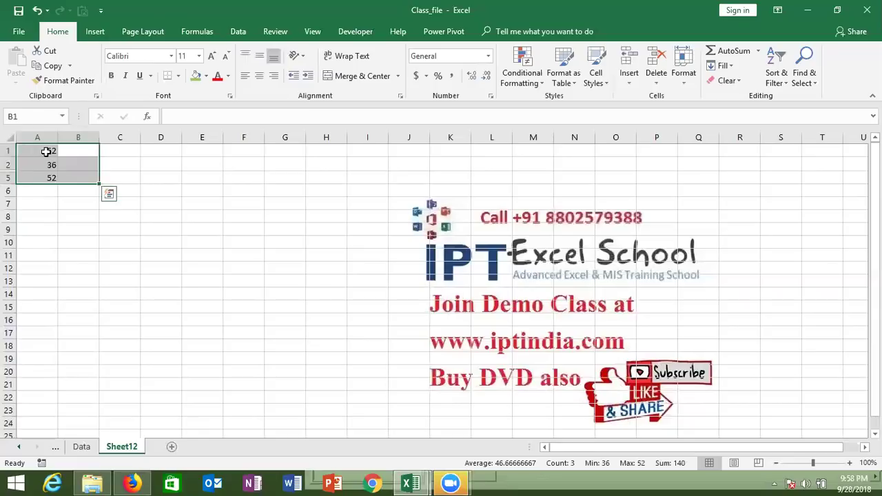
{"action": "left_click_drag", "start_coordinate": [37, 151], "coordinate": [42, 186]}
{"action": "key", "text": "ctrl+c"}
{"action": "left_click", "coordinate": [171, 254]}
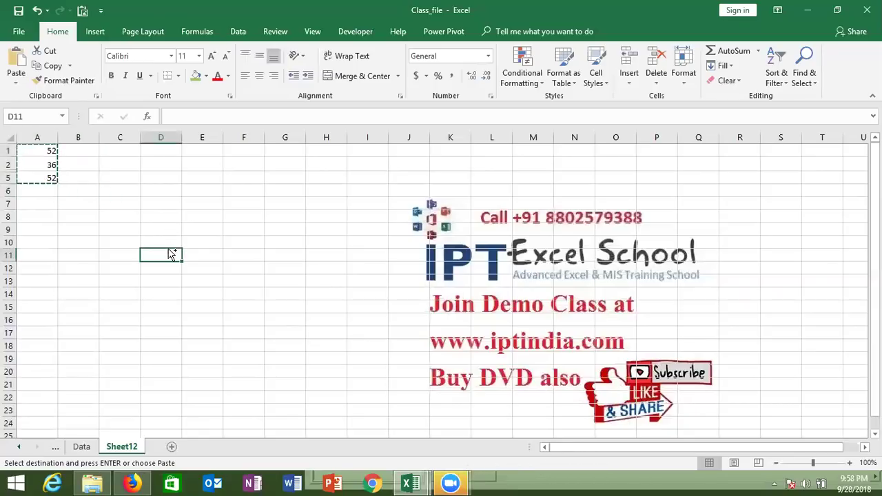
{"action": "key", "text": "ctrl+v"}
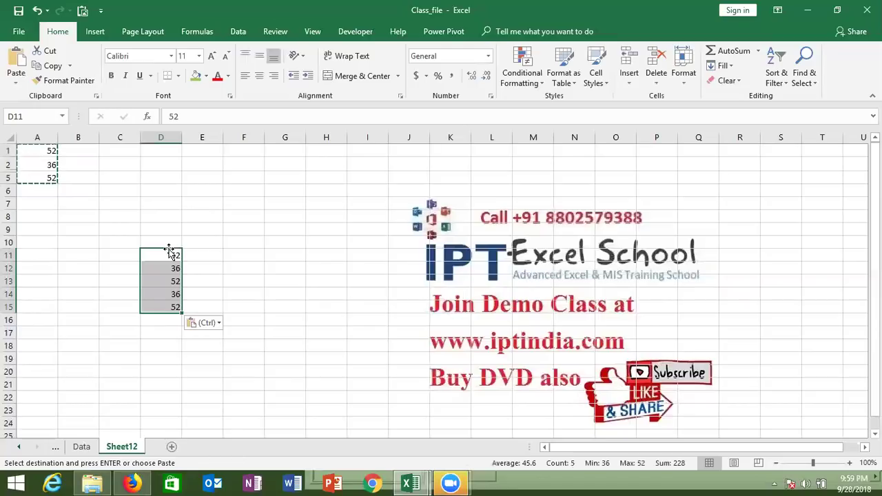
{"action": "key", "text": "Delete"}
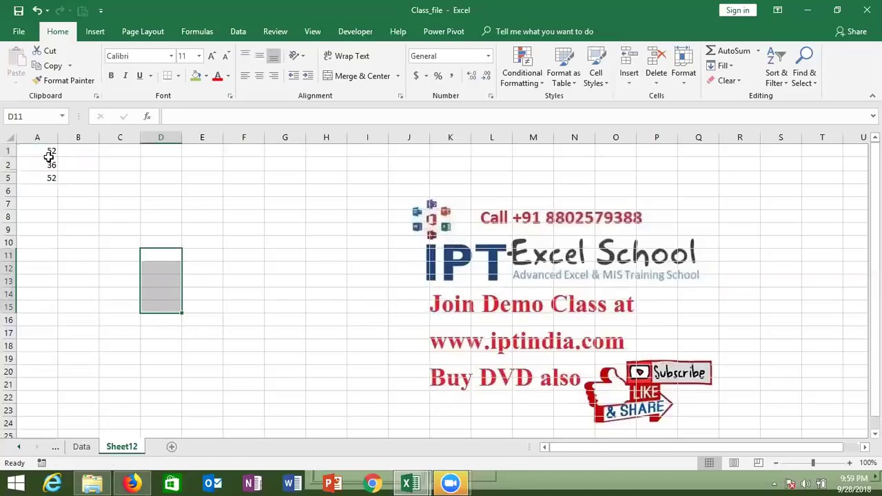
{"action": "left_click_drag", "start_coordinate": [51, 152], "coordinate": [47, 176]}
{"action": "left_click", "coordinate": [52, 176]}
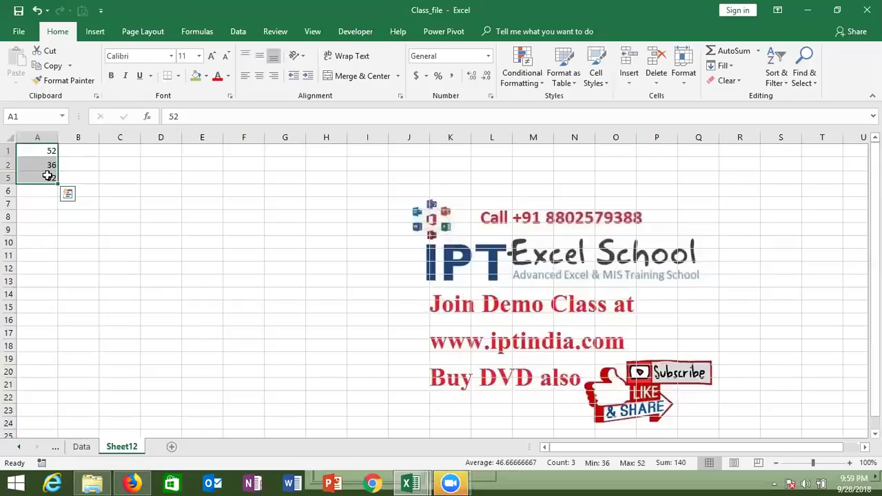
- Copy the whole filtered Apr table on the Data sheet with Ctrl+A and Ctrl+C
{"action": "left_click", "coordinate": [81, 446]}
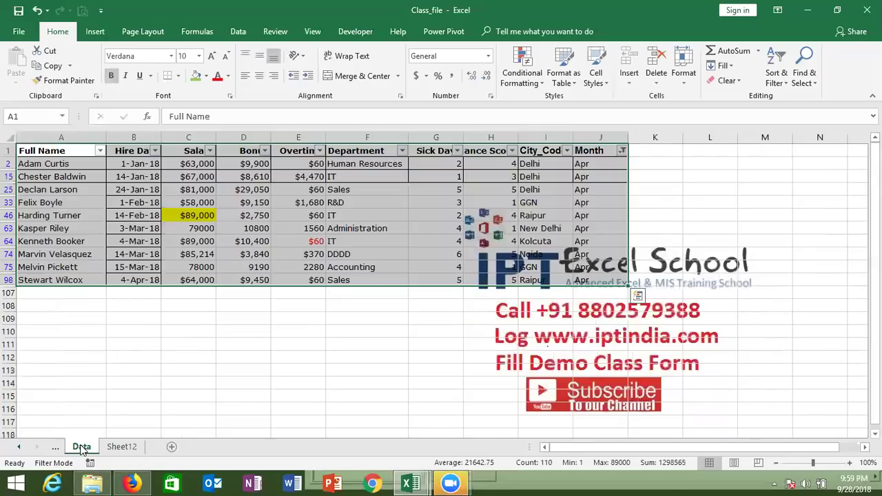
{"action": "key", "text": "ctrl+c"}
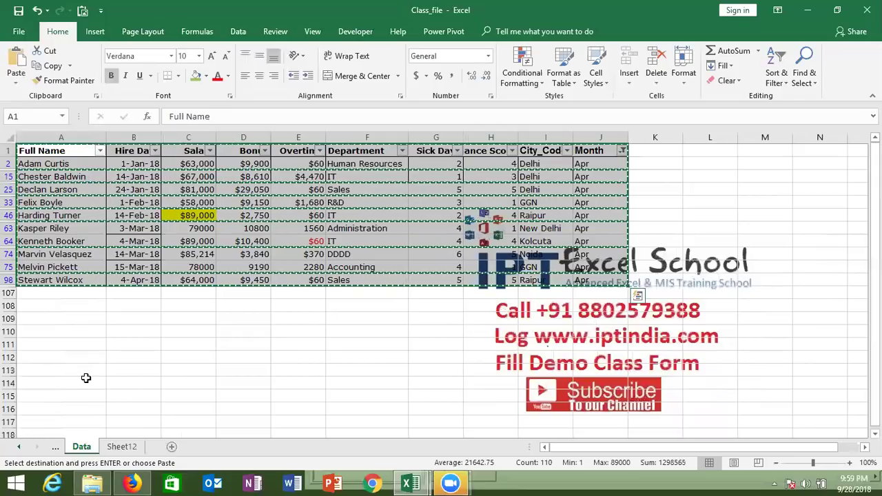
{"action": "left_click", "coordinate": [129, 370]}
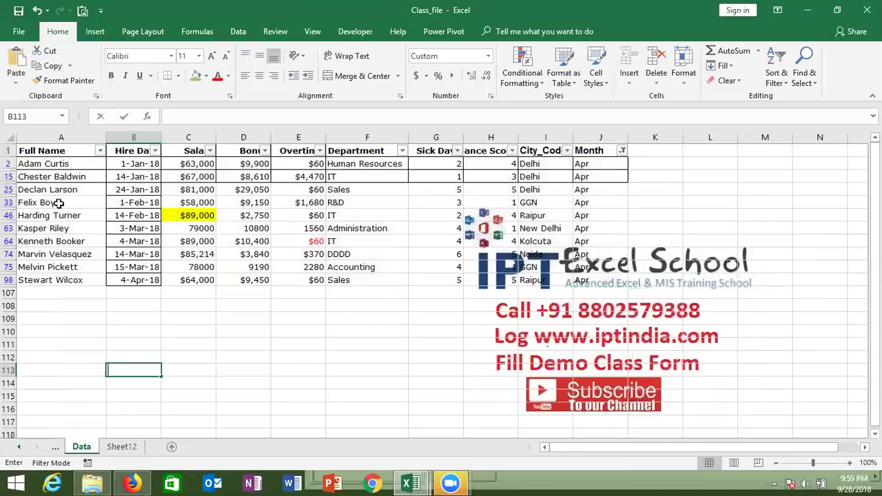
{"action": "left_click", "coordinate": [92, 266]}
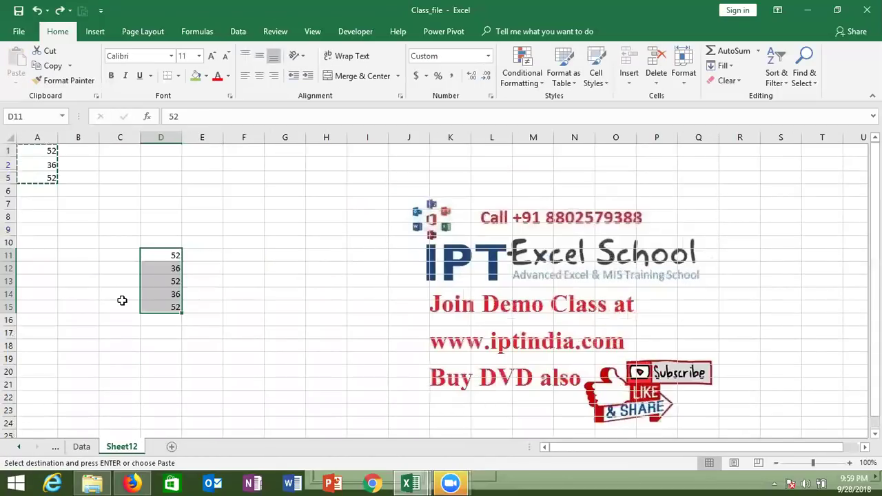
{"action": "left_click", "coordinate": [83, 447]}
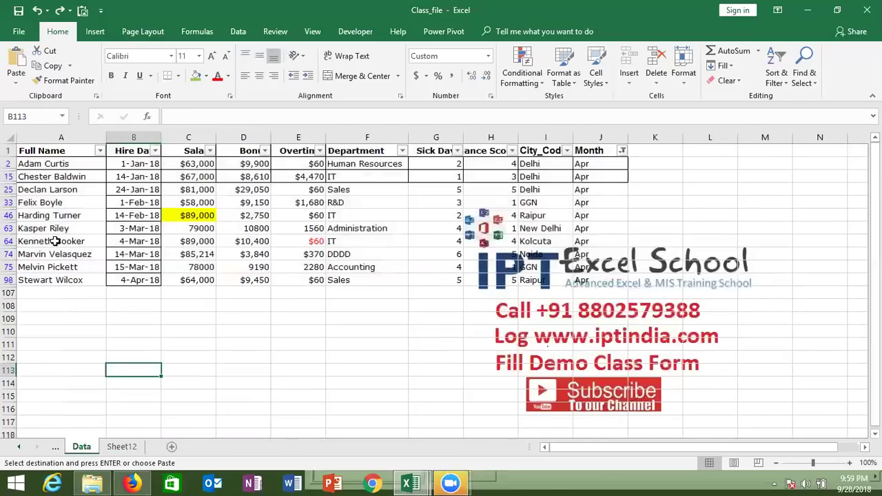
{"action": "left_click", "coordinate": [54, 214]}
{"action": "key", "text": "ctrl+a"}
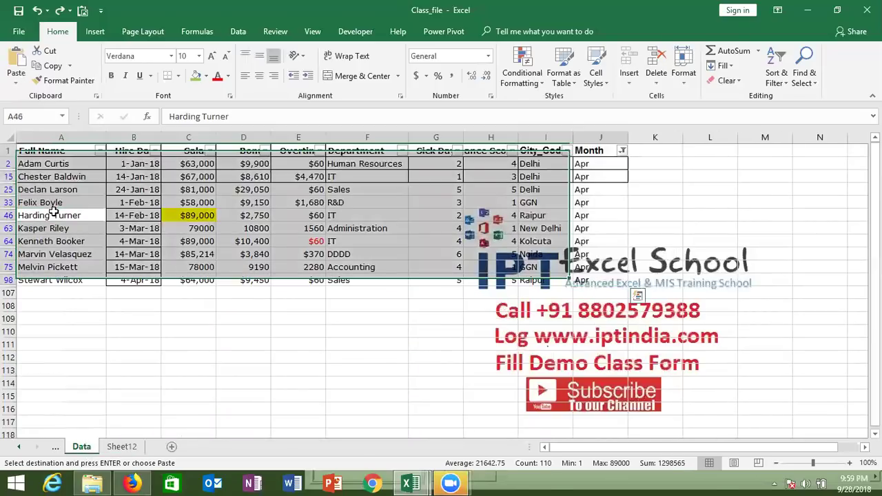
{"action": "key", "text": "ctrl+c"}
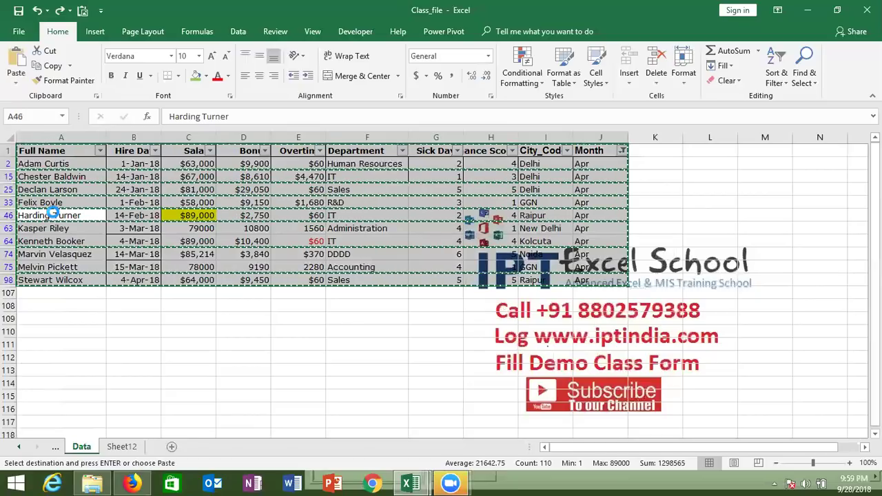
- Paste into D11:D15 on Sheet12, then return to Data and cancel the pending copy
{"action": "key", "text": "ctrl+Page_Down"}
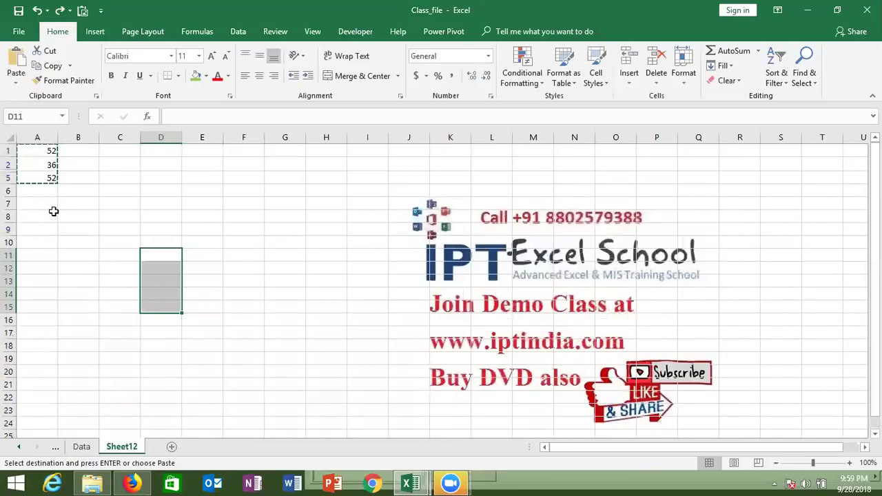
{"action": "key", "text": "ctrl+v"}
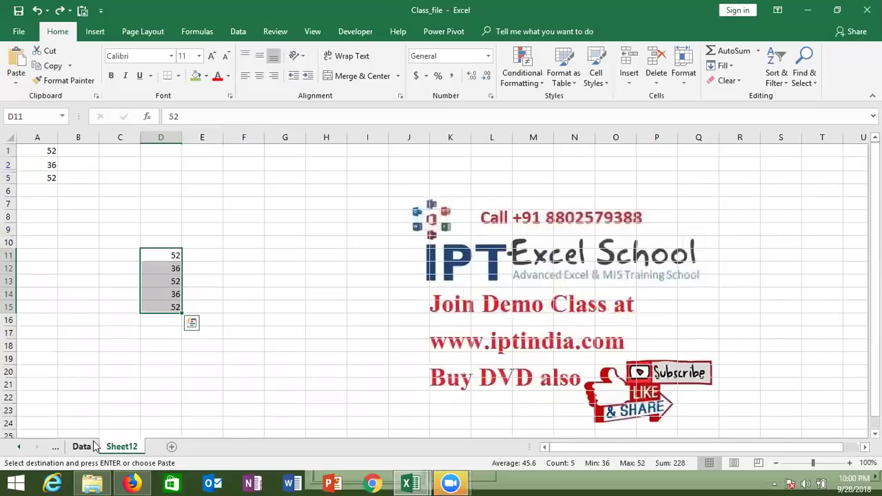
{"action": "left_click", "coordinate": [91, 446]}
{"action": "key", "text": "ctrl+a"}
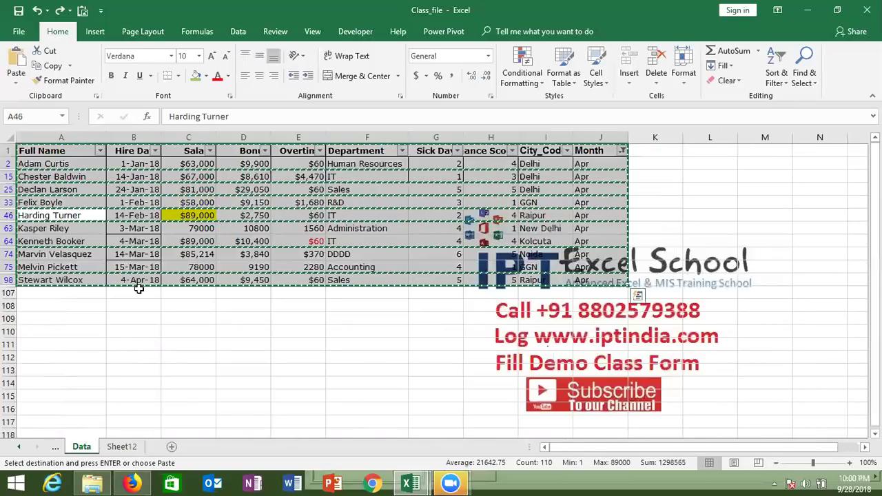
{"action": "key", "text": "Escape"}
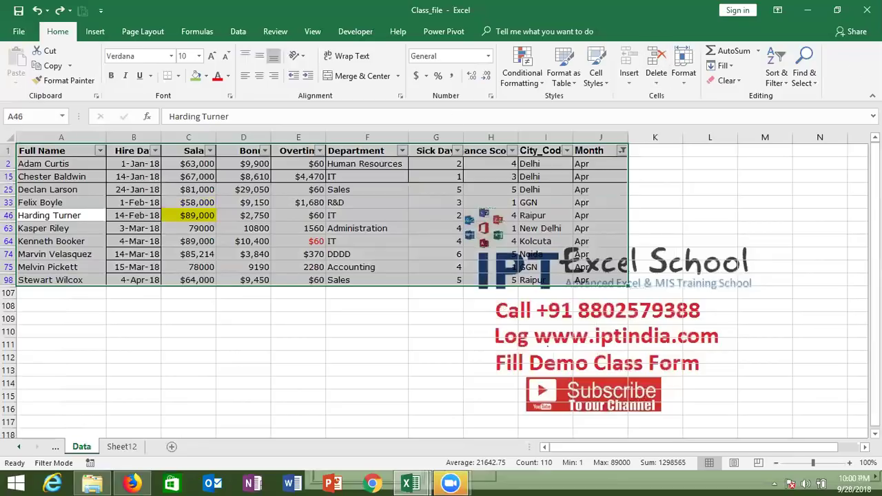
- Copy only the visible filtered cells using Go To Special, then cancel the copy
{"action": "left_click", "coordinate": [813, 85]}
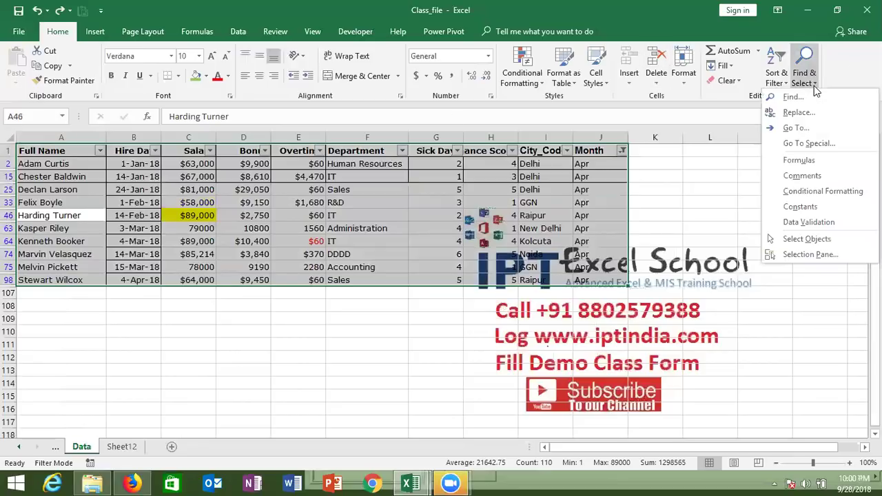
{"action": "left_click", "coordinate": [820, 143]}
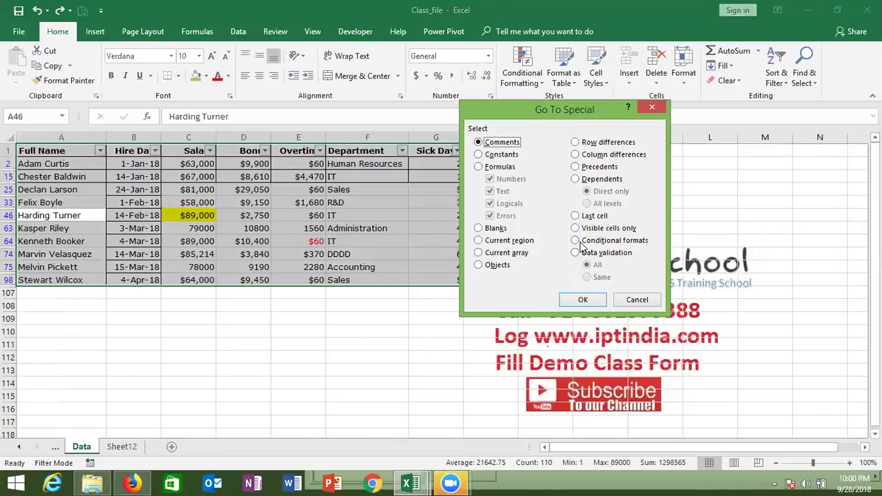
{"action": "left_click", "coordinate": [587, 232]}
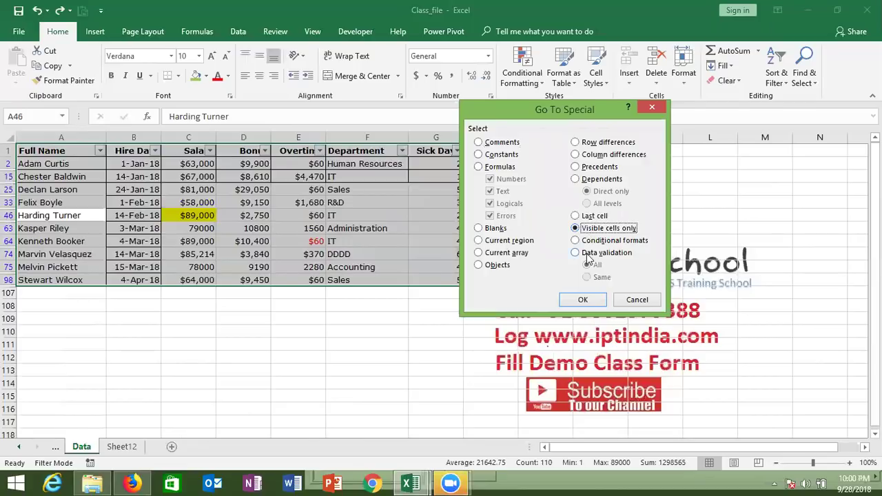
{"action": "left_click", "coordinate": [583, 299]}
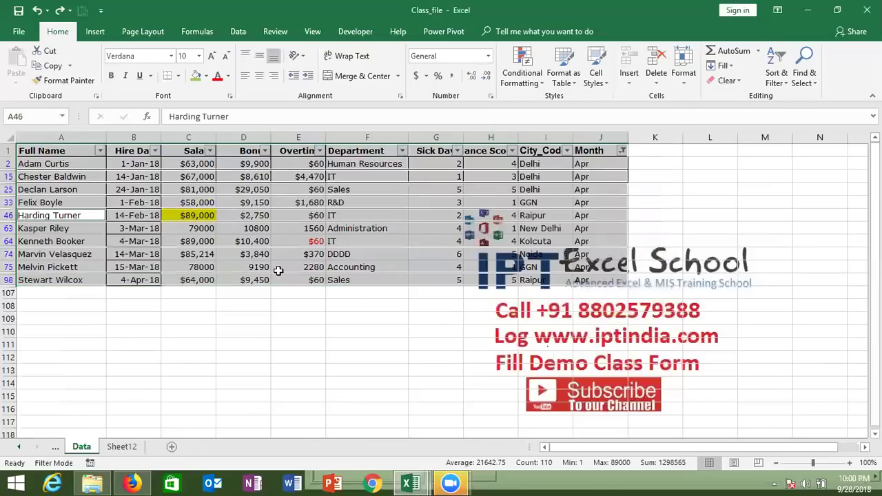
{"action": "key", "text": "ctrl+c"}
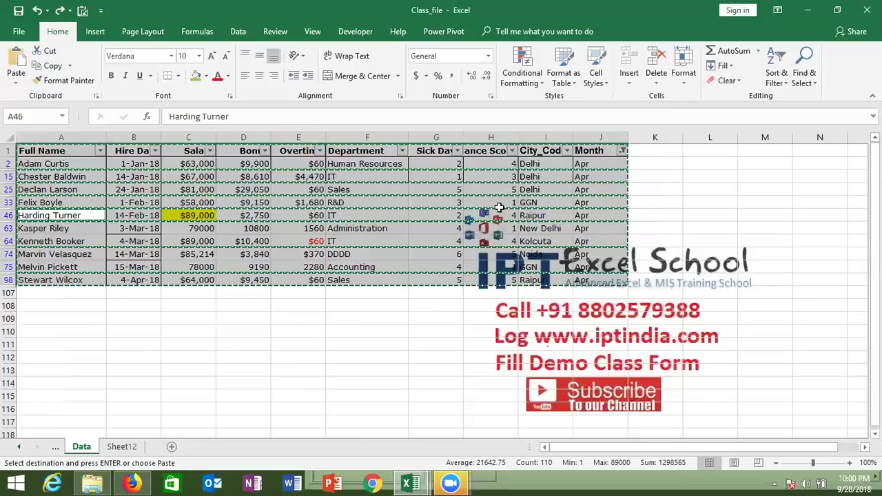
{"action": "key", "text": "Escape"}
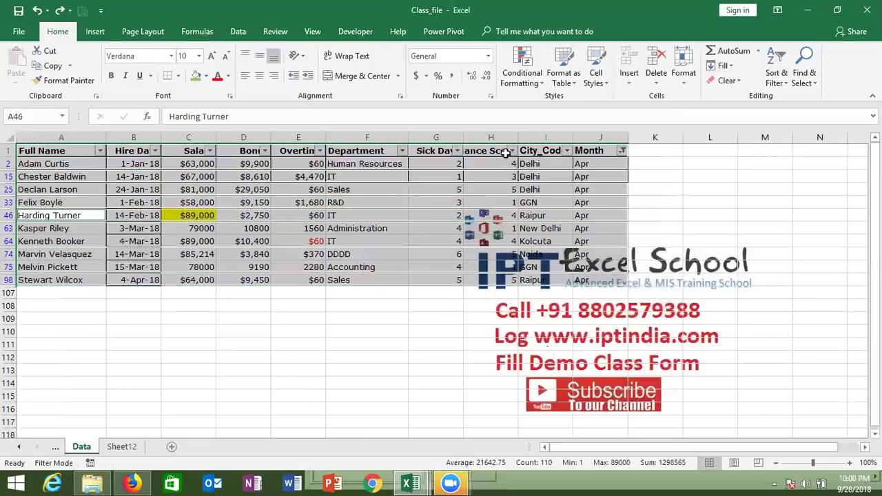
- Remove the filter from the Data table and set up a new macro recording
{"action": "left_click", "coordinate": [361, 280]}
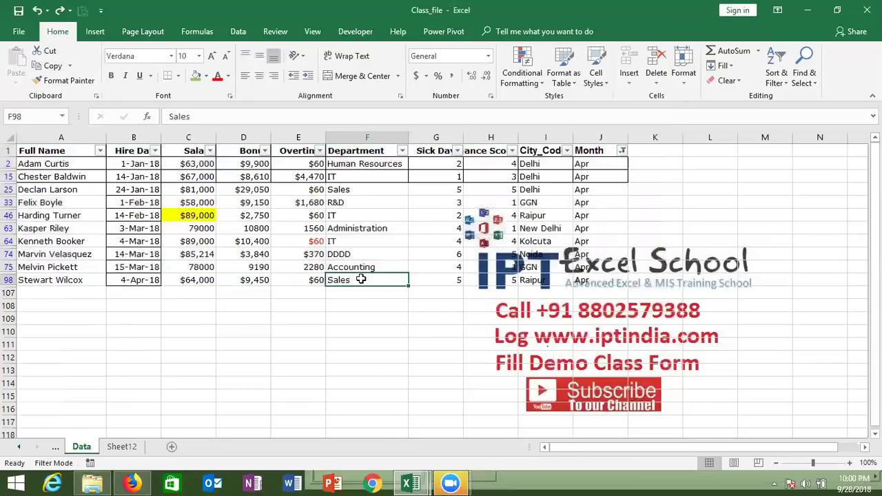
{"action": "key", "text": "ctrl+shift+l"}
{"action": "left_click", "coordinate": [41, 463]}
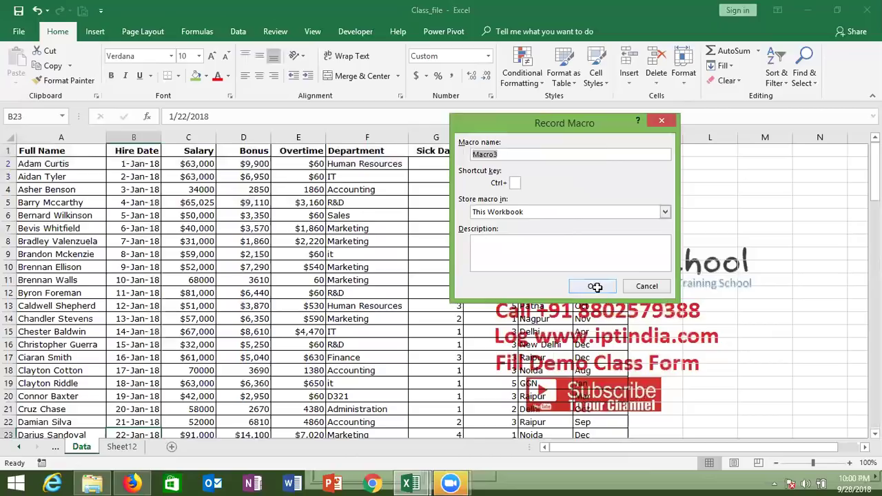
- Start recording Macro3 and filter the Month column to show only Apr
{"action": "left_click", "coordinate": [595, 287]}
{"action": "left_click", "coordinate": [72, 153]}
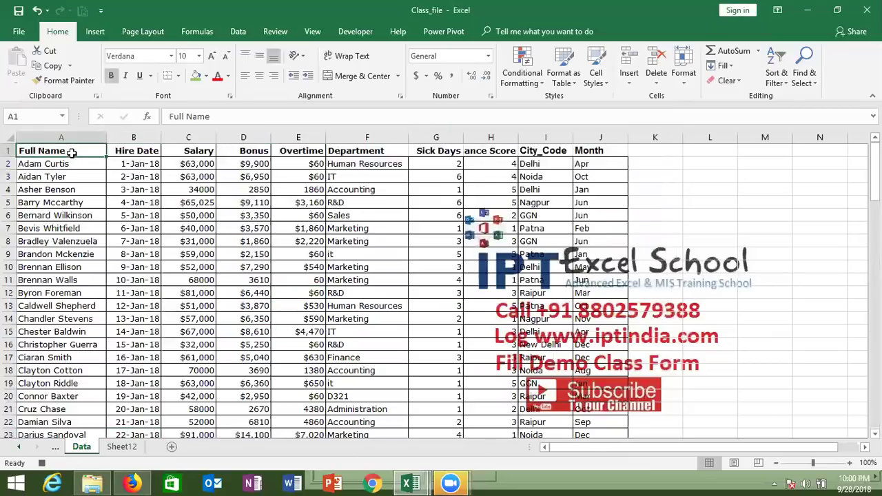
{"action": "key", "text": "ctrl+shift+l"}
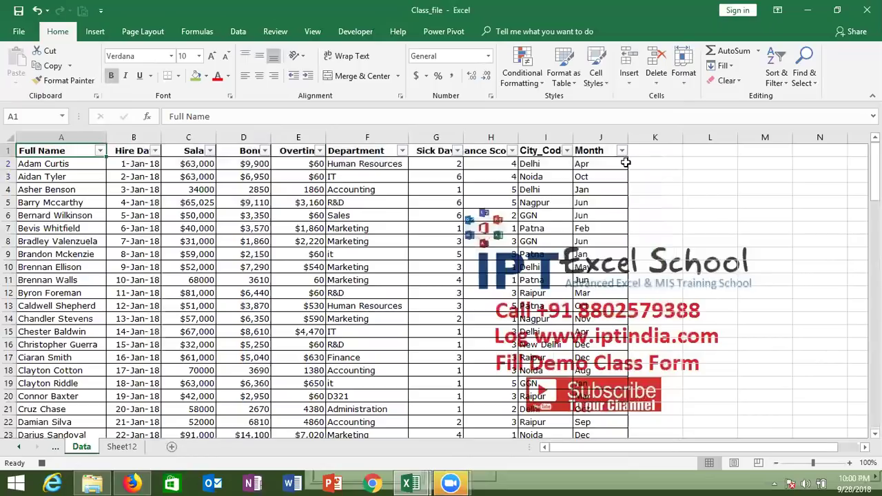
{"action": "left_click", "coordinate": [621, 150]}
{"action": "left_click", "coordinate": [493, 276]}
{"action": "left_click", "coordinate": [493, 286]}
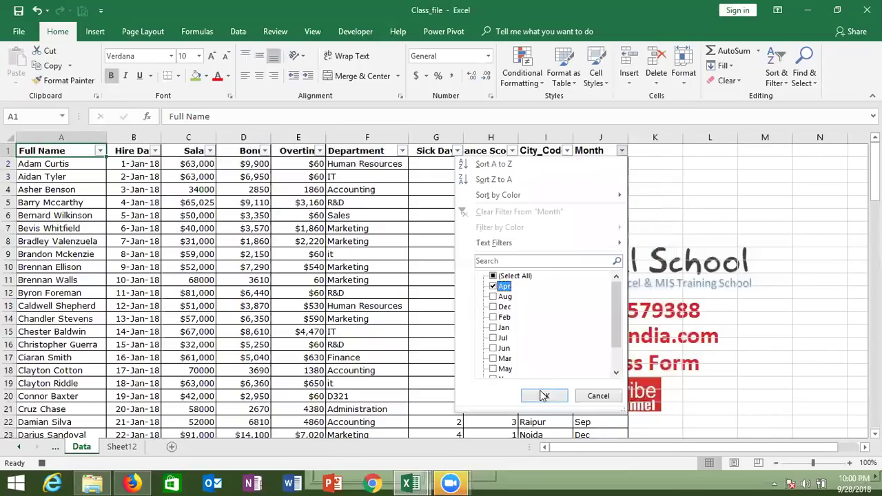
{"action": "left_click", "coordinate": [544, 395]}
- Select the filtered table from A1 across the headers and down to the last row
{"action": "double_click", "coordinate": [131, 215]}
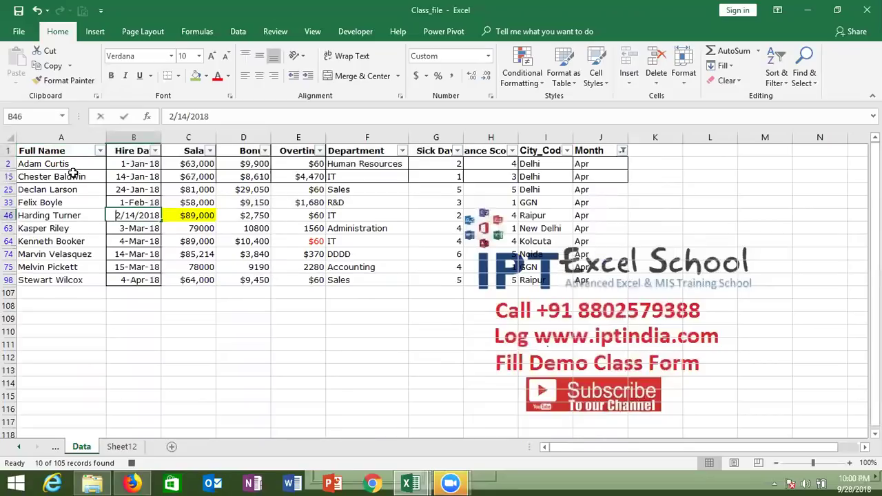
{"action": "left_click", "coordinate": [61, 151]}
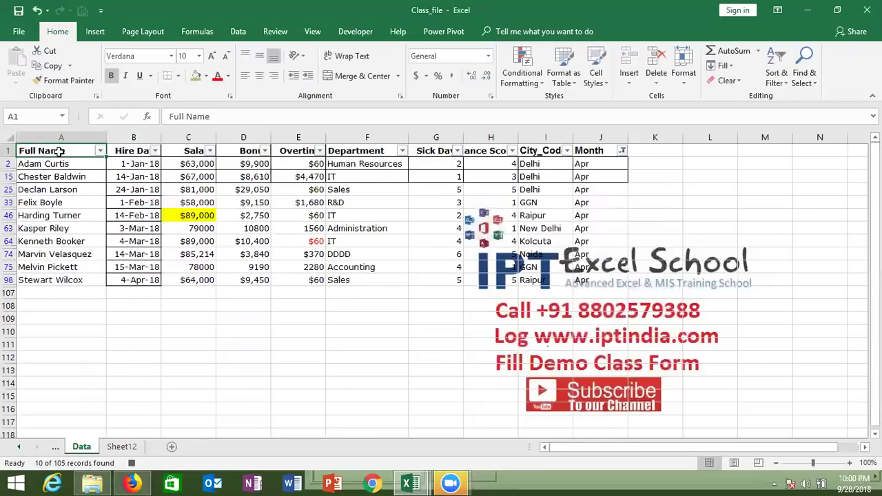
{"action": "key", "text": "ctrl+shift+Right"}
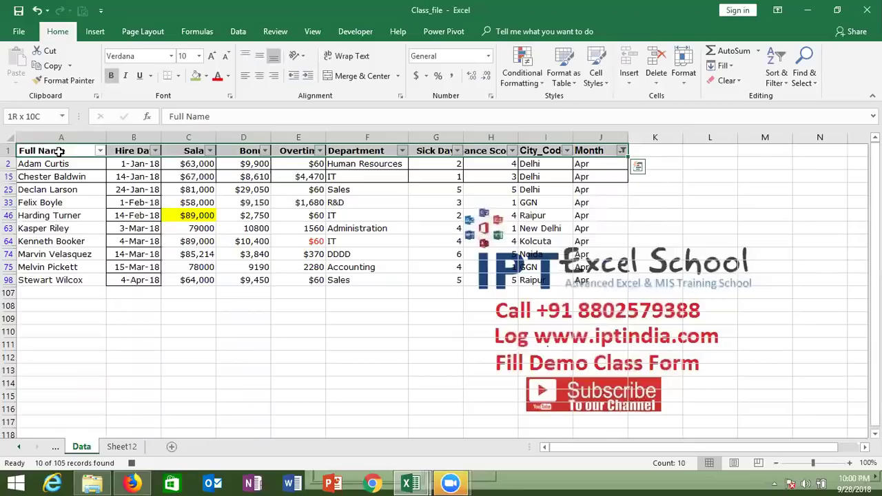
{"action": "key", "text": "ctrl+shift+Down"}
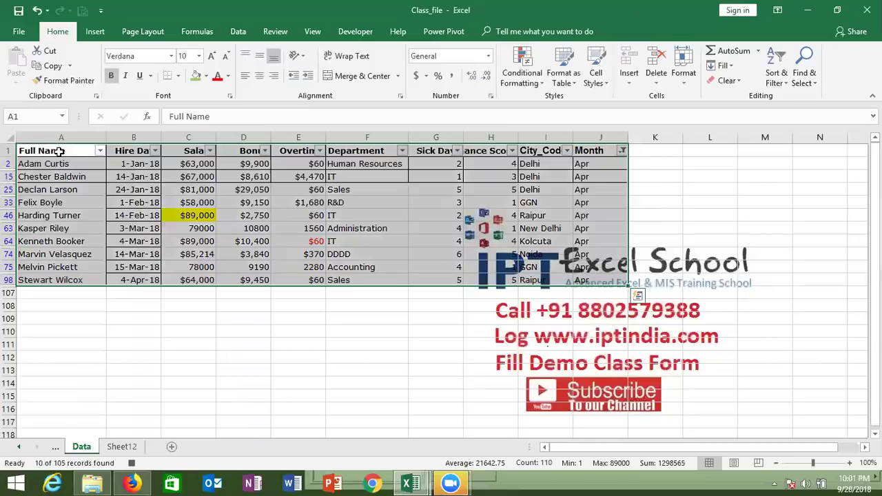
- Copy the visible Apr cells via Go To Special and paste them into new Sheet13 at A1
{"action": "left_click", "coordinate": [804, 86]}
{"action": "left_click", "coordinate": [817, 141]}
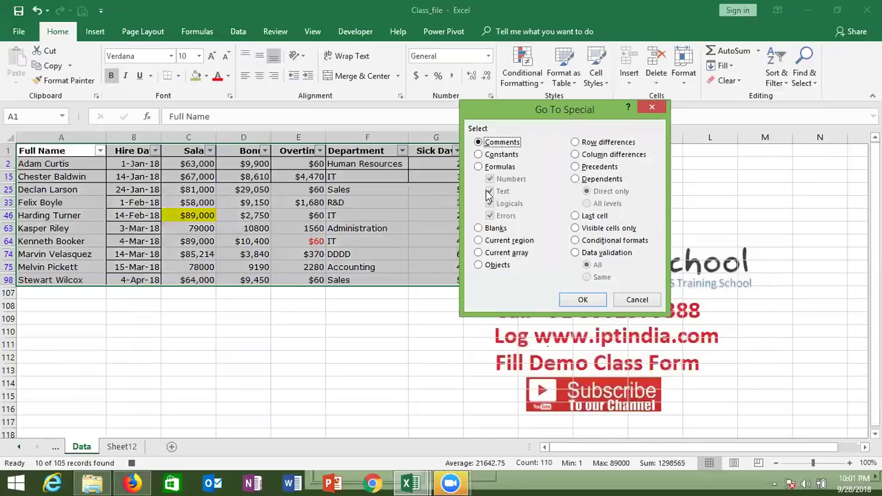
{"action": "left_click", "coordinate": [575, 229]}
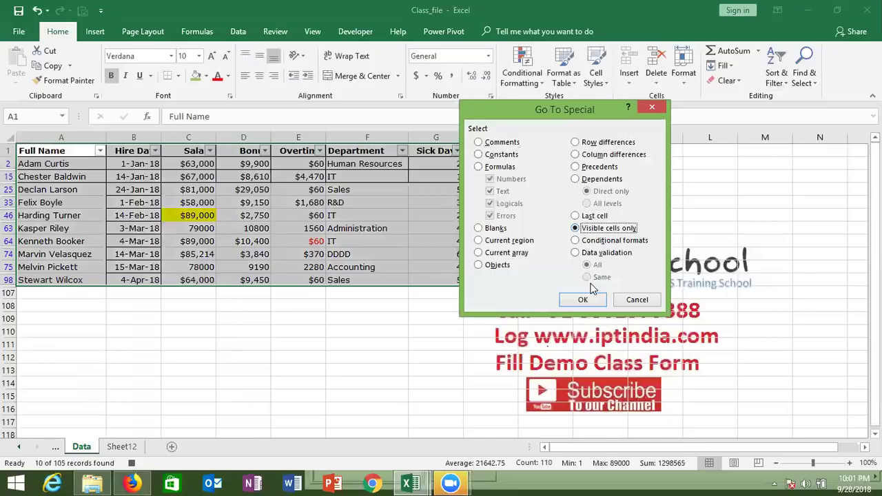
{"action": "left_click", "coordinate": [583, 300]}
{"action": "key", "text": "ctrl+c"}
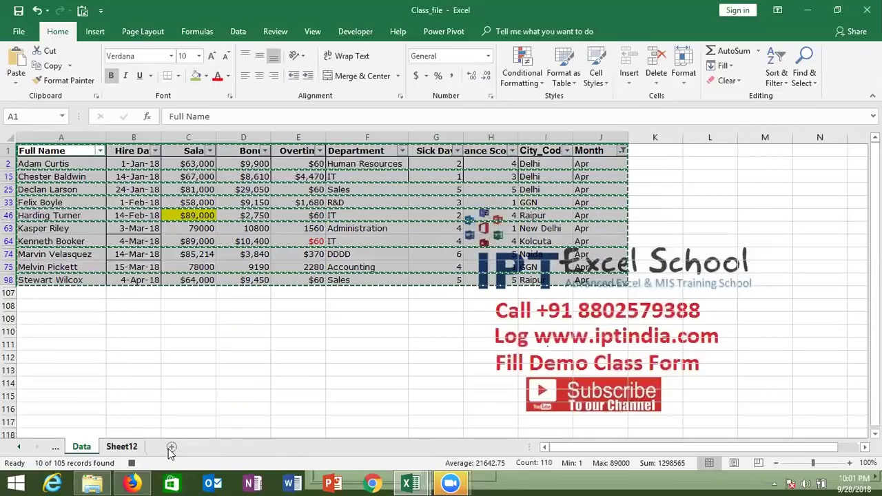
{"action": "left_click", "coordinate": [171, 447]}
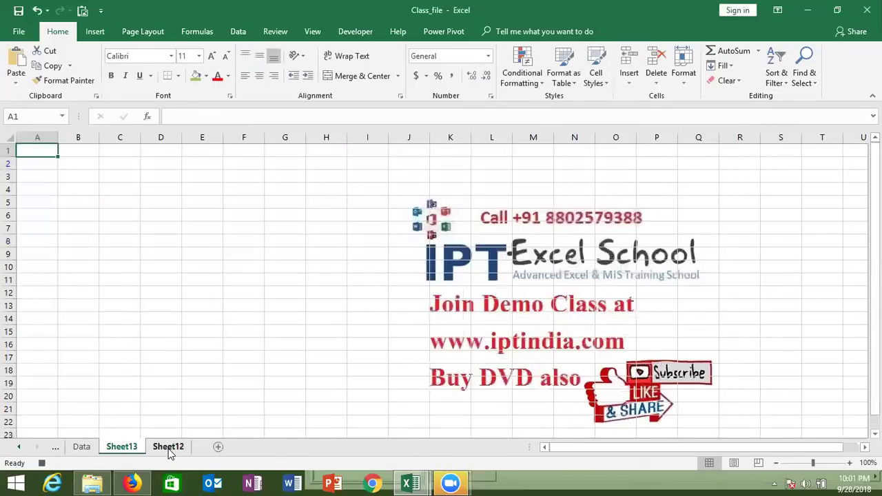
{"action": "key", "text": "ctrl+v"}
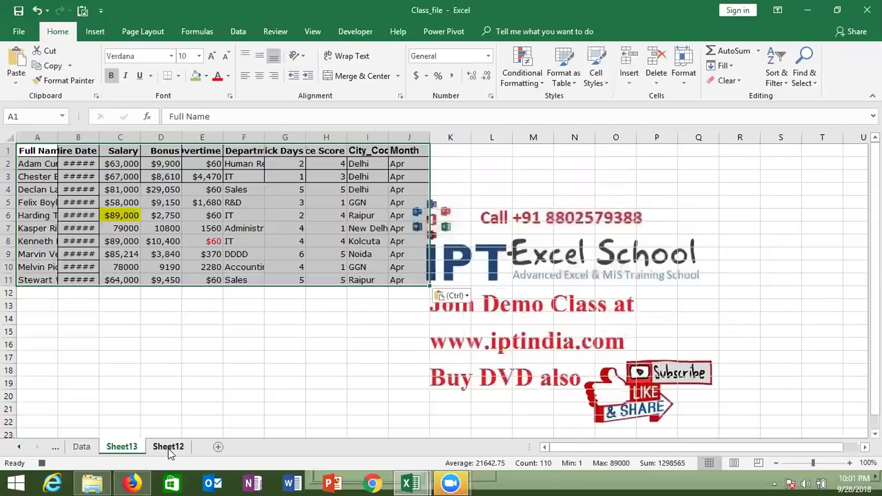
- Rename the new sheet to Apr and move it into a new workbook
{"action": "left_click", "coordinate": [133, 448]}
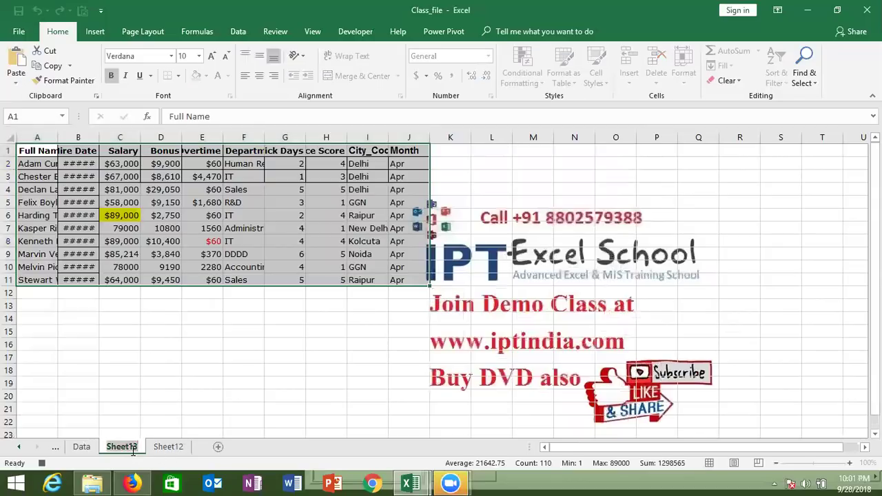
{"action": "type", "text": "Apr"}
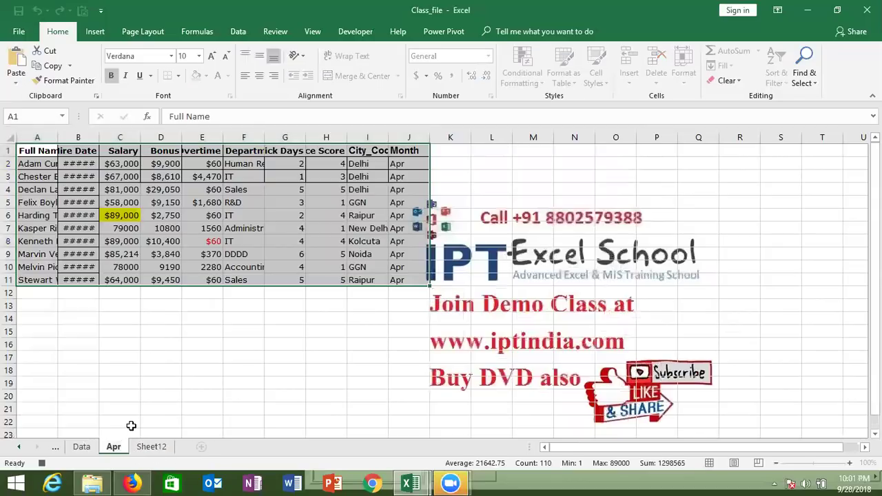
{"action": "left_click", "coordinate": [131, 425]}
{"action": "right_click", "coordinate": [113, 448]}
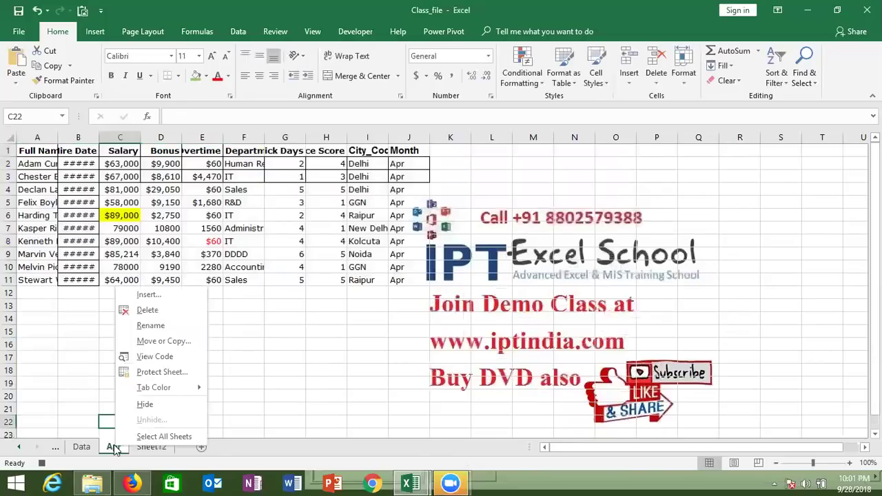
{"action": "left_click", "coordinate": [172, 341]}
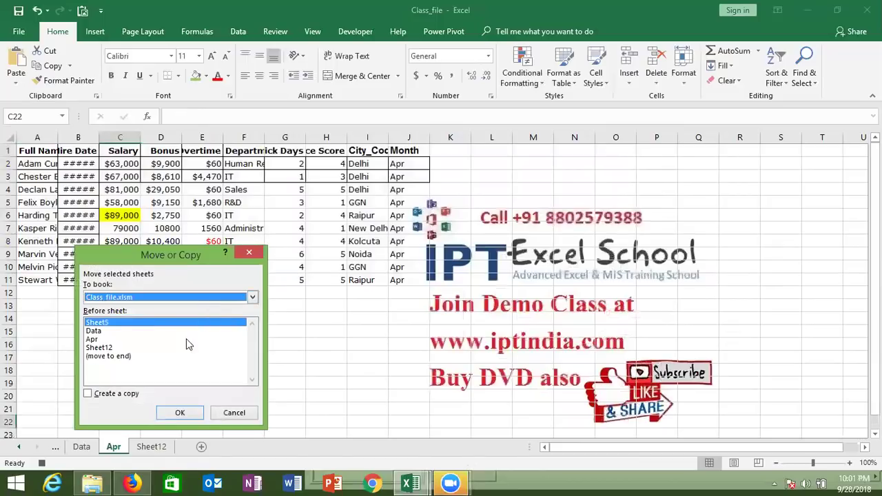
{"action": "left_click", "coordinate": [128, 298]}
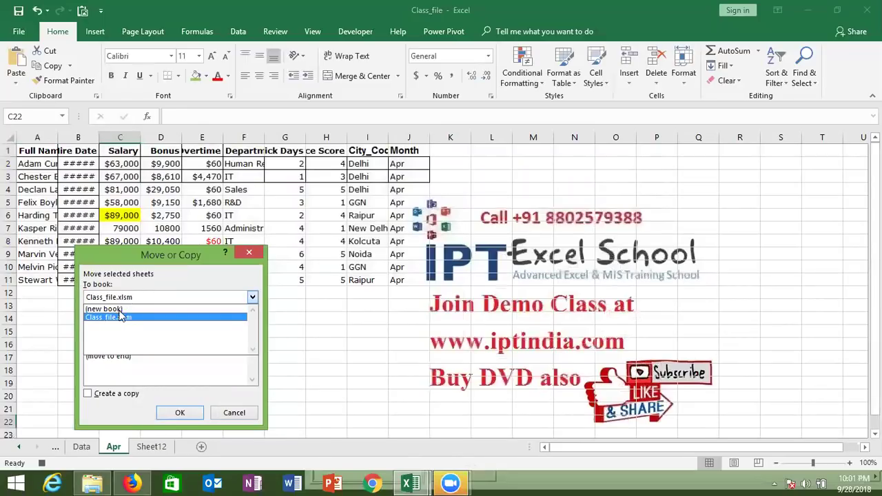
{"action": "left_click", "coordinate": [119, 310]}
{"action": "left_click", "coordinate": [187, 414]}
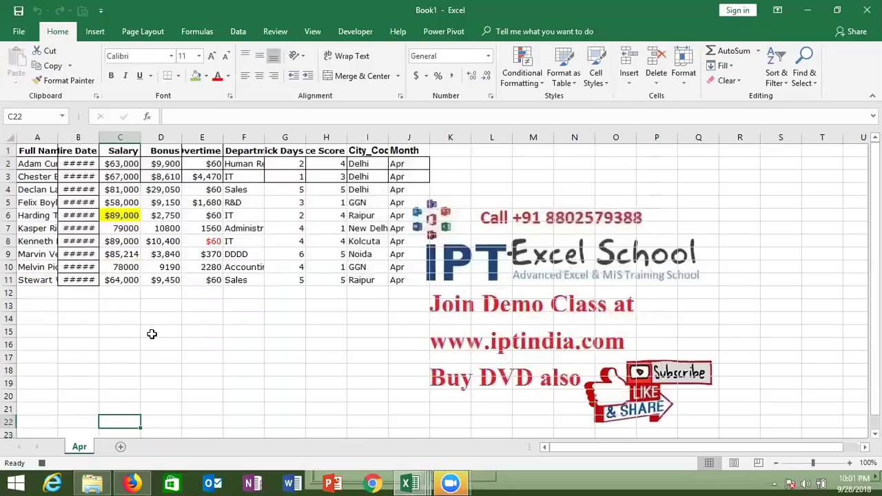
- Save the new workbook to the Desktop as the macro-enabled file APR
{"action": "left_click", "coordinate": [18, 11]}
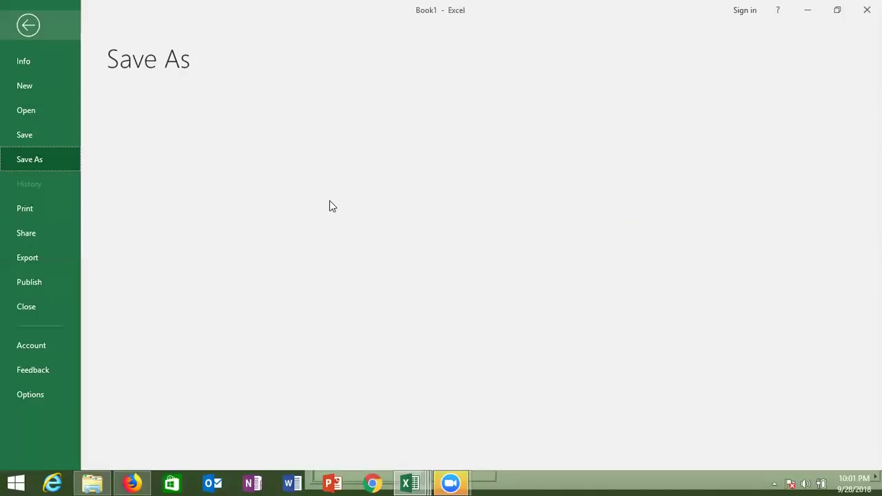
{"action": "left_click", "coordinate": [170, 245]}
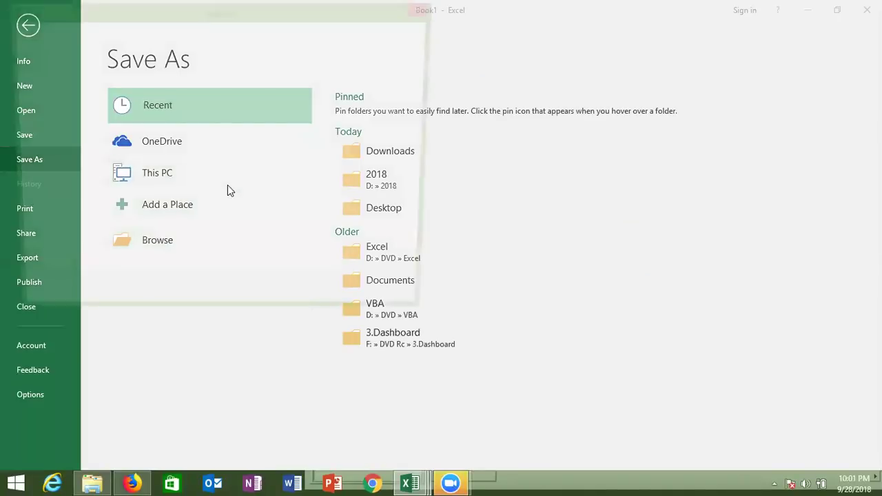
{"action": "left_click", "coordinate": [57, 98]}
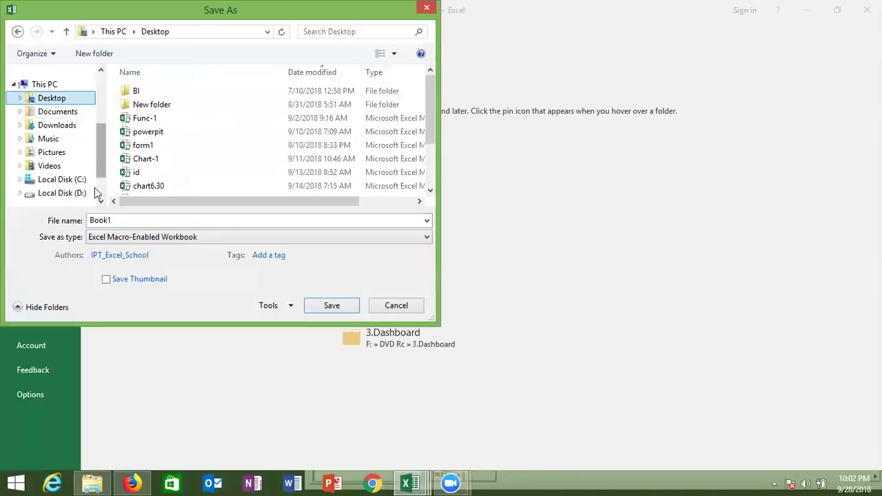
{"action": "double_click", "coordinate": [99, 219]}
{"action": "type", "text": "APR"}
{"action": "left_click", "coordinate": [331, 305]}
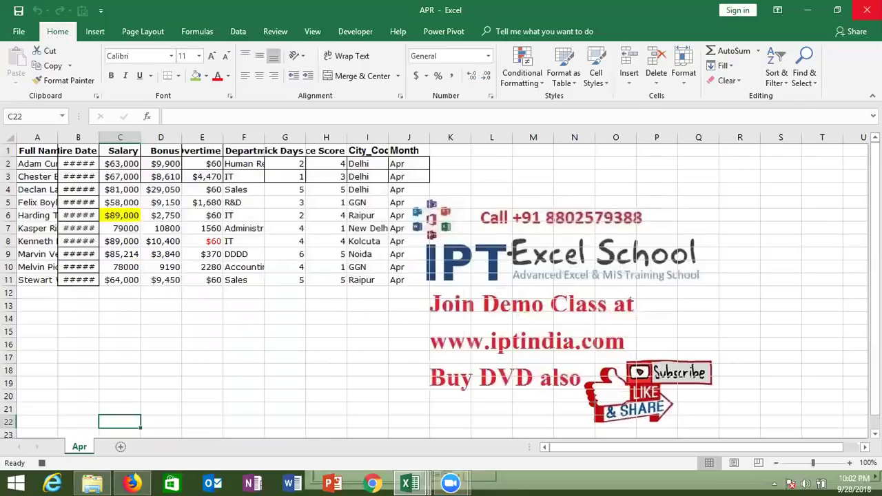
- Close the APR workbook, stop the Macro3 recording, and delete Sheet12
{"action": "left_click", "coordinate": [867, 10]}
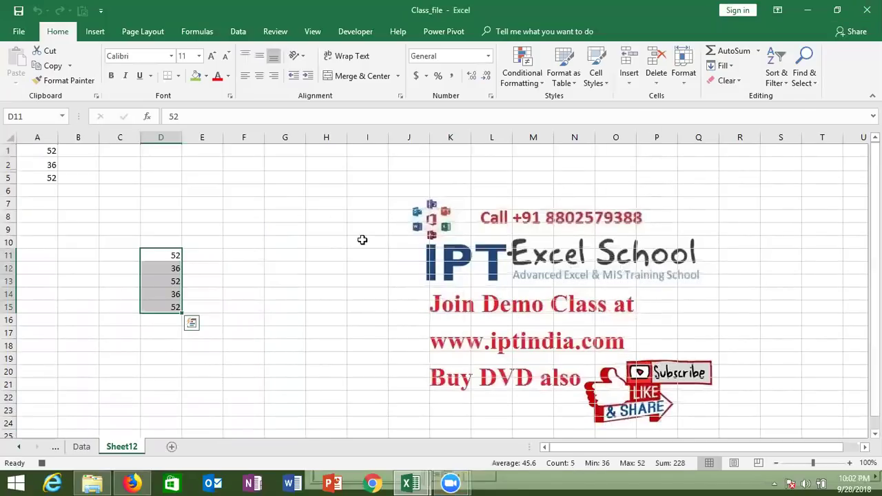
{"action": "left_click", "coordinate": [41, 463]}
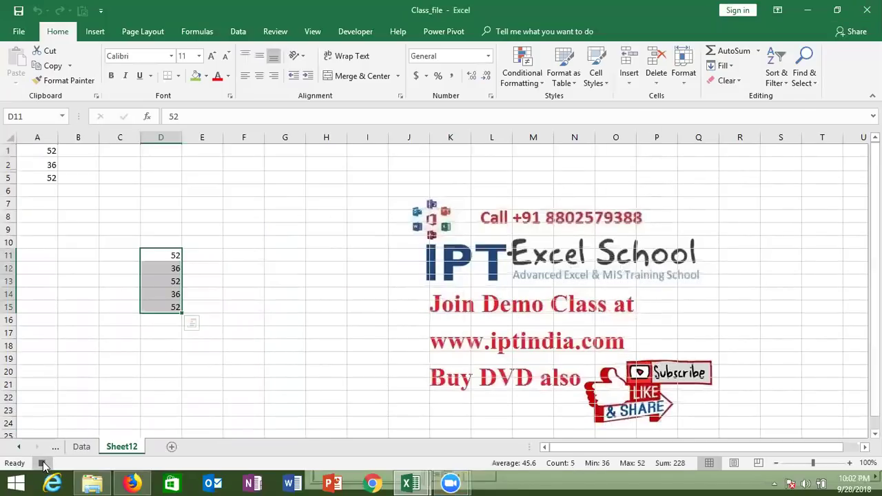
{"action": "left_click", "coordinate": [80, 448]}
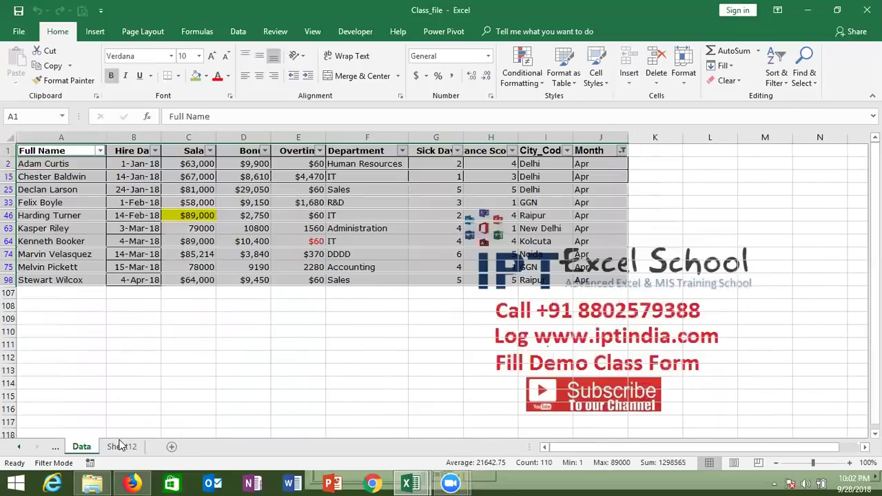
{"action": "right_click", "coordinate": [121, 447]}
{"action": "left_click", "coordinate": [176, 304]}
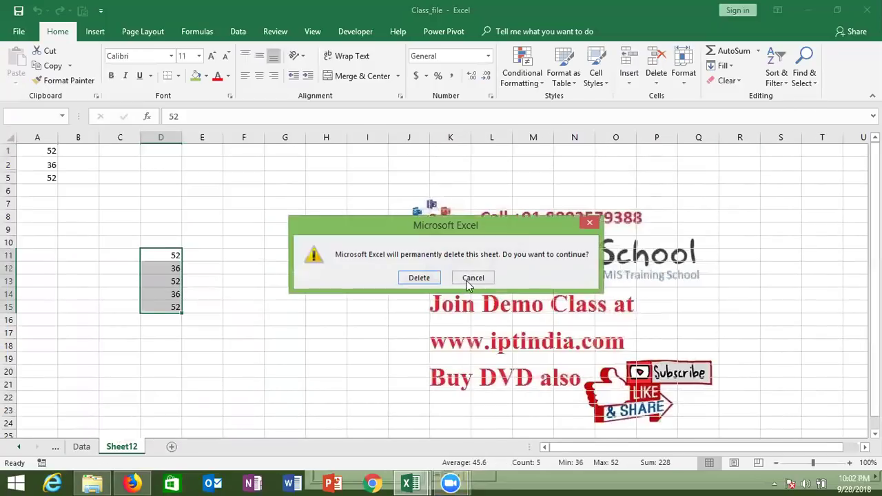
{"action": "left_click", "coordinate": [434, 278]}
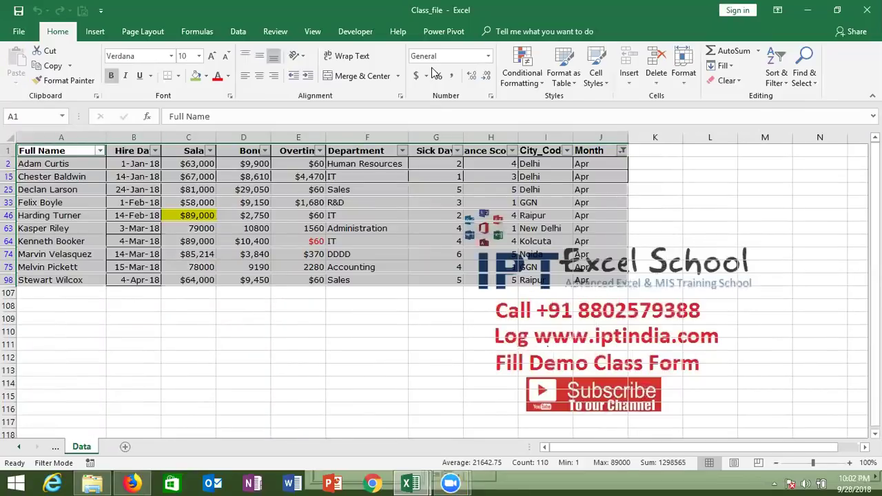
- Clear the Month filter with Alt+A, C and check the full Data table's extent
{"action": "key", "text": "alt+a"}
{"action": "key", "text": "c"}
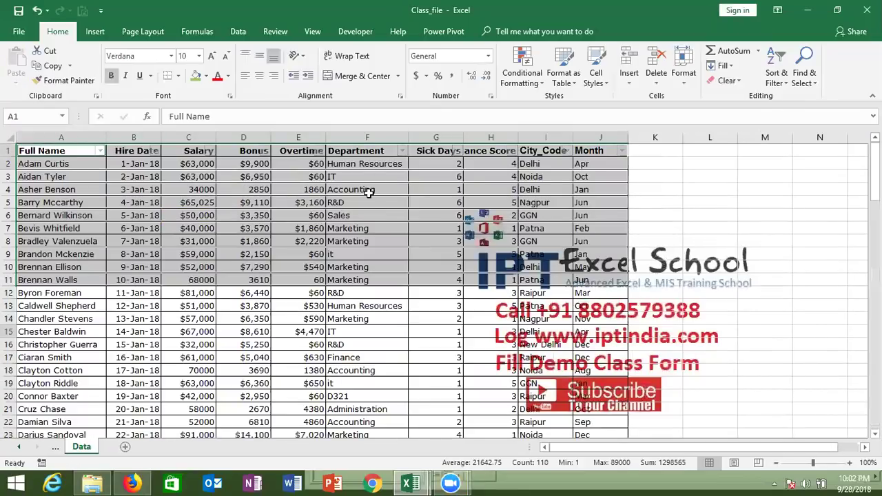
{"action": "left_click", "coordinate": [374, 187]}
{"action": "key", "text": "ctrl+Down"}
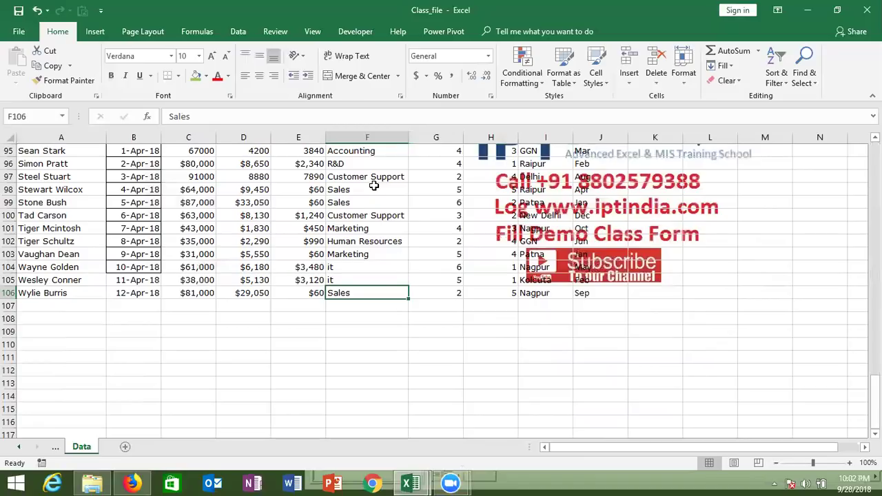
{"action": "key", "text": "ctrl+Up"}
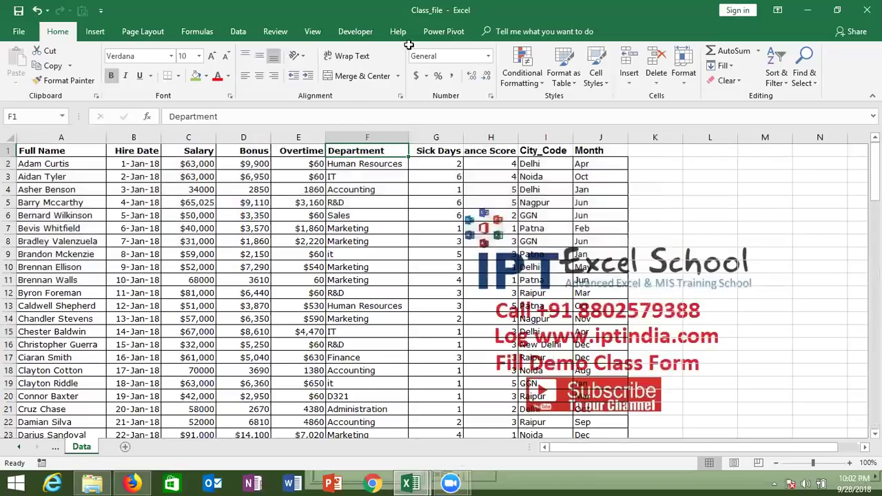
{"action": "left_click", "coordinate": [351, 32]}
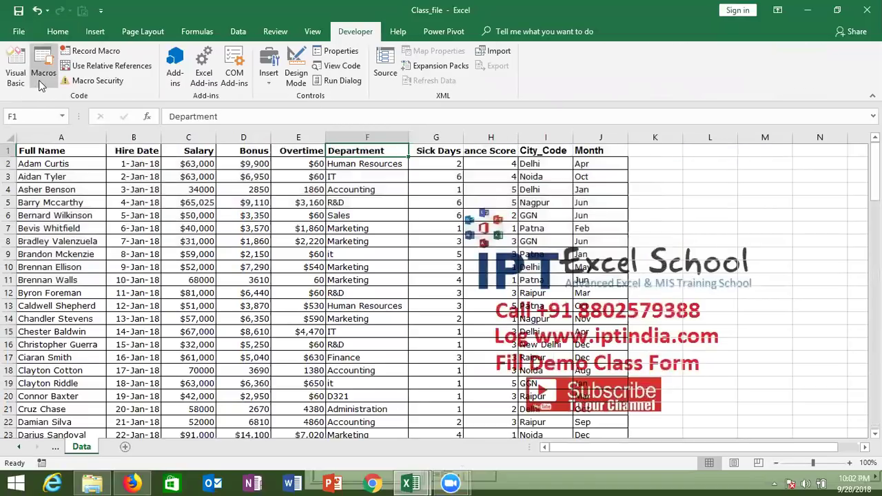
- Open Macro3 in a maximized editor and delete the Selection.AutoFilter and B46 date-entry lines
{"action": "left_click", "coordinate": [38, 80]}
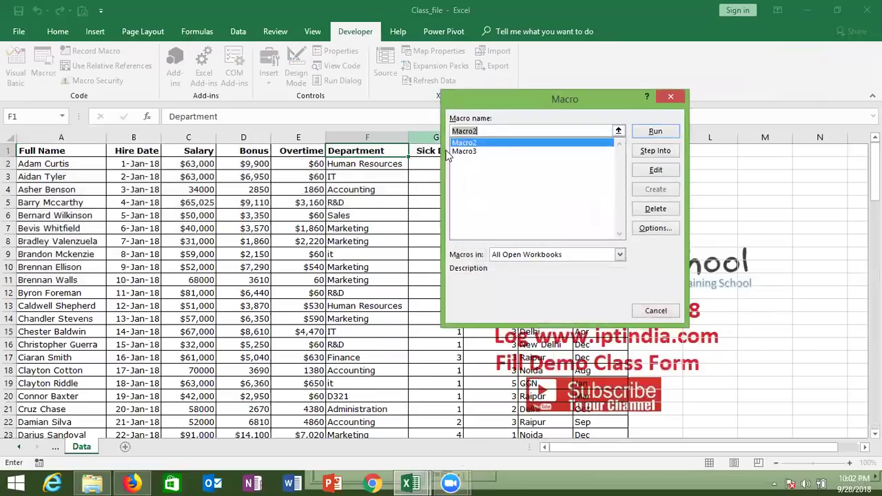
{"action": "left_click", "coordinate": [467, 150]}
{"action": "left_click", "coordinate": [645, 170]}
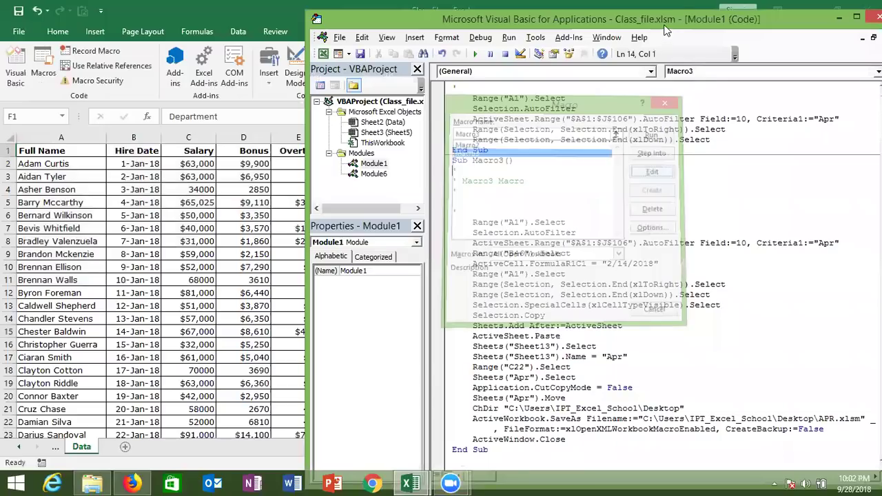
{"action": "double_click", "coordinate": [665, 26]}
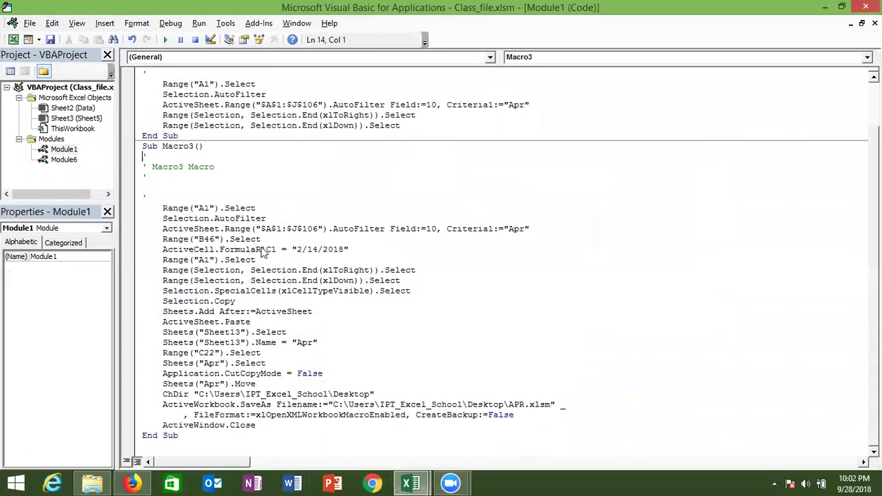
{"action": "mouse_move", "coordinate": [270, 219]}
{"action": "left_mouse_down"}
{"action": "mouse_move", "coordinate": [154, 225]}
{"action": "mouse_move", "coordinate": [157, 218]}
{"action": "left_mouse_up"}
{"action": "key", "text": "Delete"}
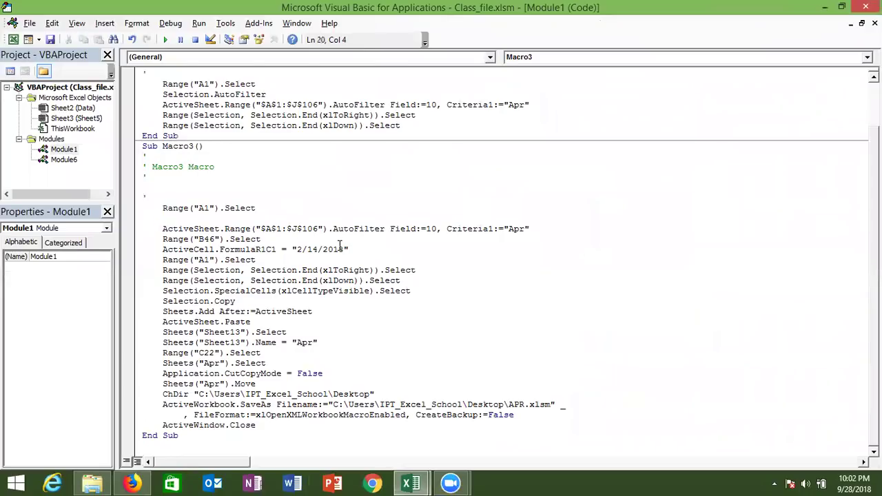
{"action": "left_click_drag", "start_coordinate": [350, 249], "coordinate": [157, 239]}
{"action": "key", "text": "Delete"}
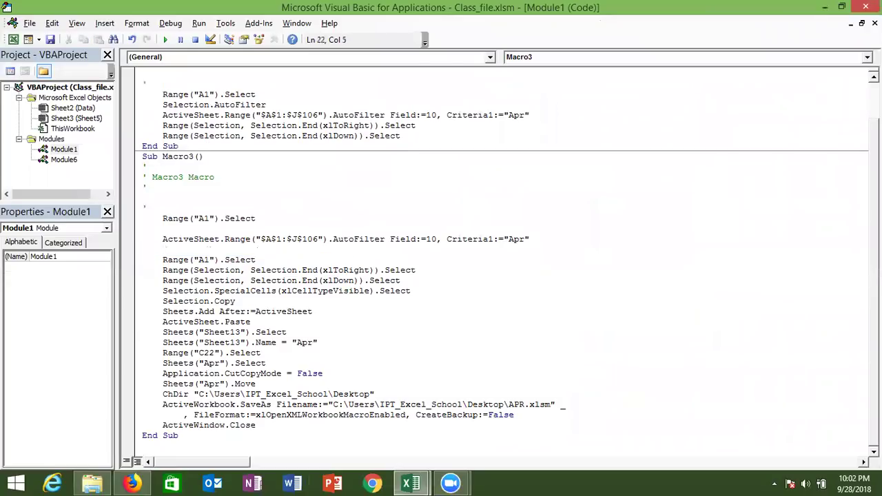
- Review Macro3's selection, SpecialCells, copy, new-sheet and paste lines through the Sheet13 name
{"action": "left_click", "coordinate": [199, 281]}
{"action": "double_click", "coordinate": [198, 280]}
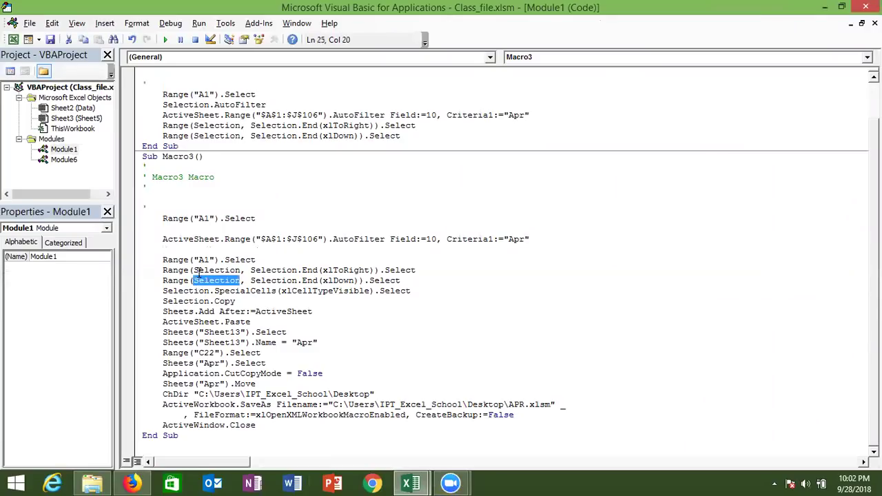
{"action": "double_click", "coordinate": [198, 271]}
{"action": "left_click", "coordinate": [199, 270]}
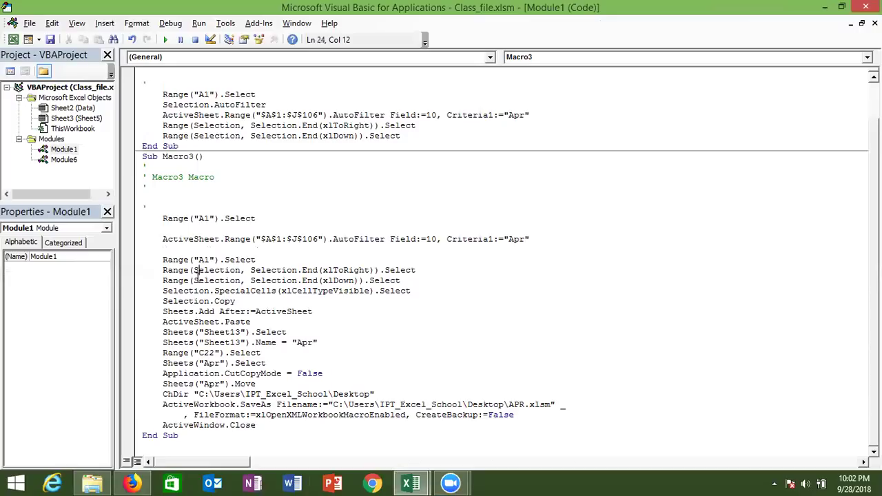
{"action": "double_click", "coordinate": [198, 281]}
{"action": "double_click", "coordinate": [199, 290]}
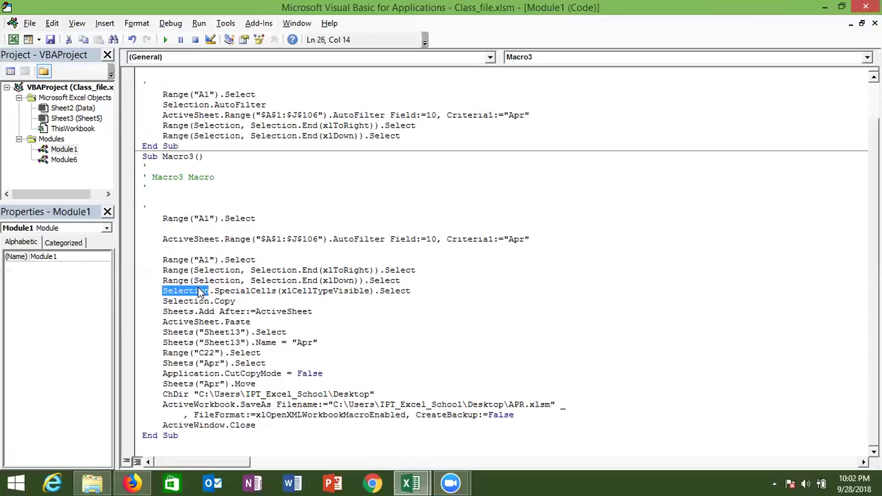
{"action": "double_click", "coordinate": [198, 301]}
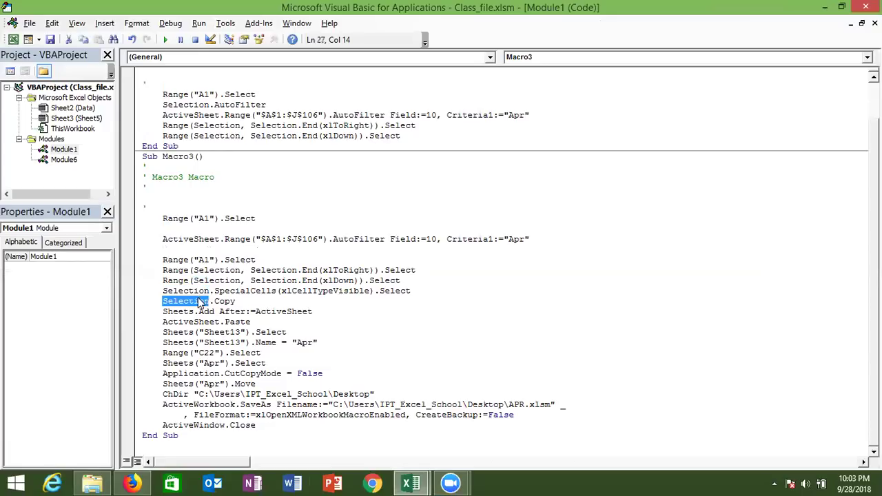
{"action": "double_click", "coordinate": [201, 312]}
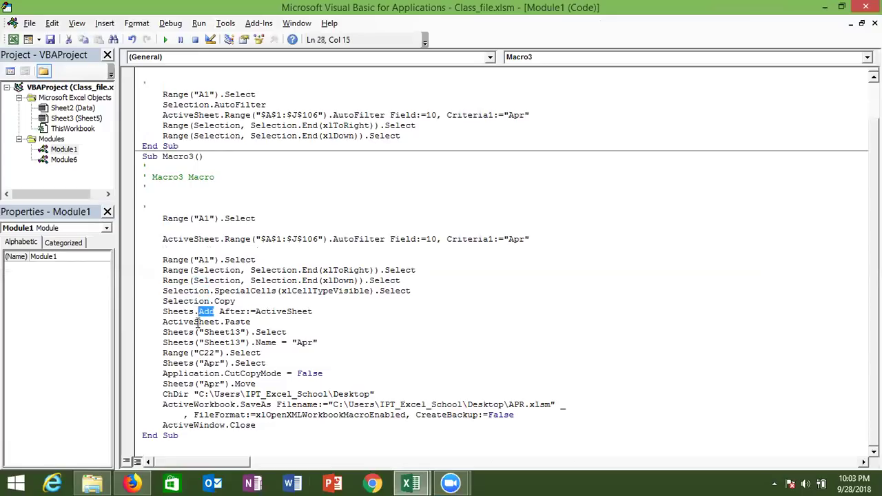
{"action": "double_click", "coordinate": [198, 321]}
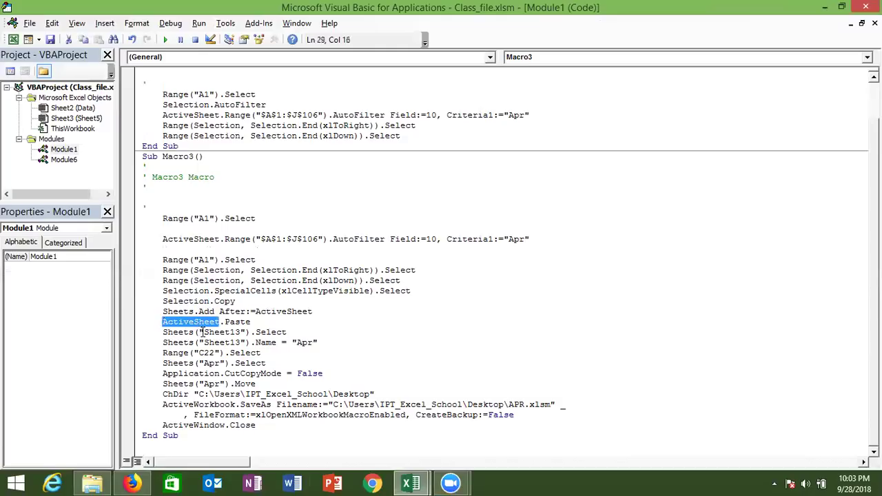
{"action": "double_click", "coordinate": [203, 334]}
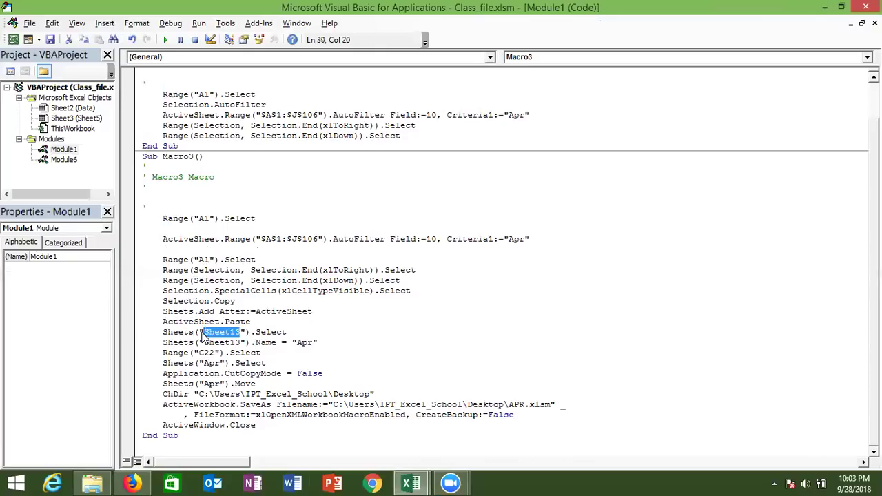
- Delete the Sheet13 select line and make the rename line refer to ActiveSheet
{"action": "left_click", "coordinate": [293, 331]}
{"action": "left_click_drag", "start_coordinate": [293, 331], "coordinate": [158, 331]}
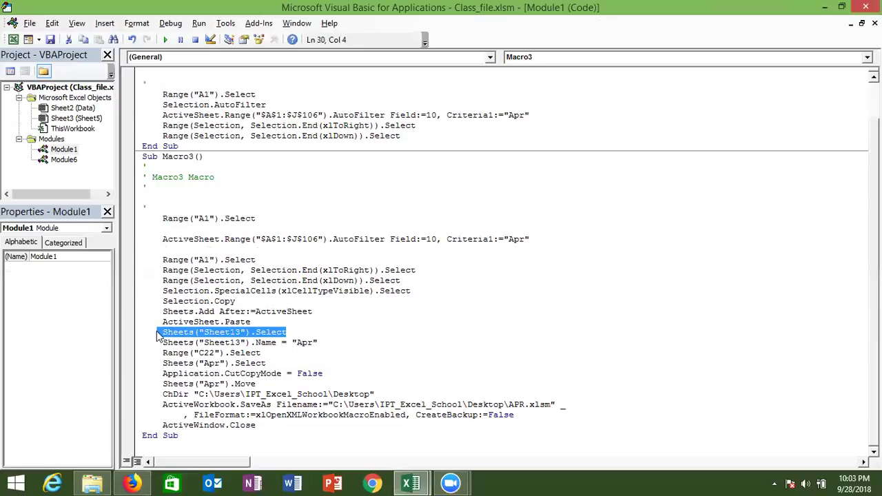
{"action": "key", "text": "BackSpace"}
{"action": "mouse_move", "coordinate": [219, 321]}
{"action": "left_mouse_down"}
{"action": "mouse_move", "coordinate": [156, 323]}
{"action": "mouse_move", "coordinate": [165, 329]}
{"action": "left_mouse_up"}
{"action": "key", "text": "ctrl+c"}
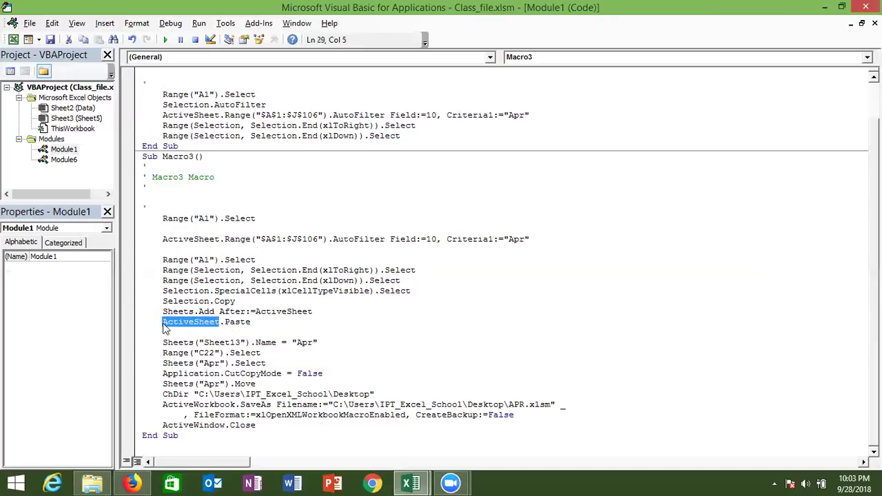
{"action": "double_click", "coordinate": [179, 311]}
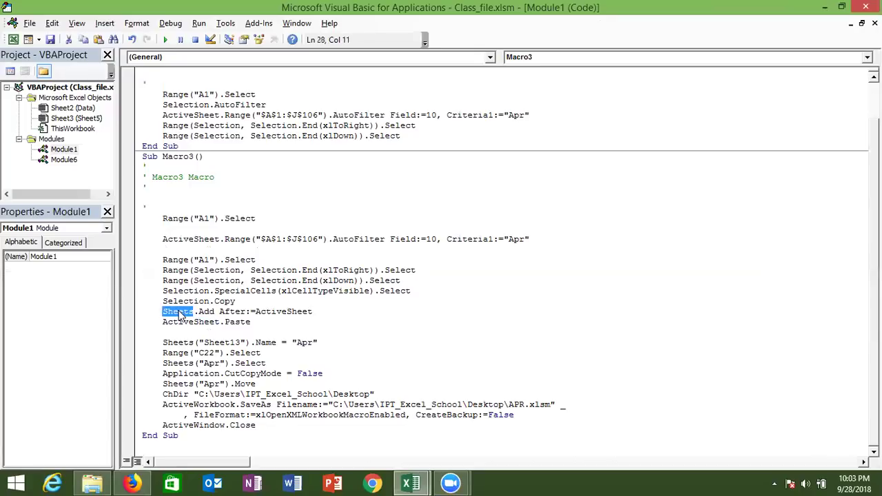
{"action": "left_click_drag", "start_coordinate": [251, 343], "coordinate": [163, 348]}
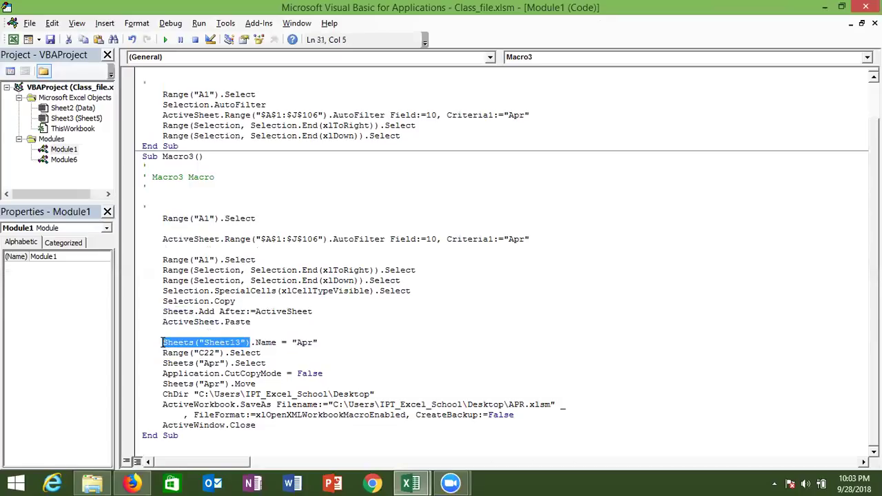
{"action": "key", "text": "ctrl+v"}
- Delete the C22 and Apr select lines and the ChDir Desktop line
{"action": "key", "text": "End"}
{"action": "key", "text": "Down"}
{"action": "key", "text": "shift+Left"}
{"action": "key", "text": "shift+Left"}
{"action": "key", "text": "shift+Left"}
{"action": "mouse_move", "coordinate": [168, 348]}
{"action": "left_mouse_down"}
{"action": "mouse_move", "coordinate": [227, 354]}
{"action": "mouse_move", "coordinate": [157, 352]}
{"action": "left_mouse_up"}
{"action": "left_click", "coordinate": [274, 352]}
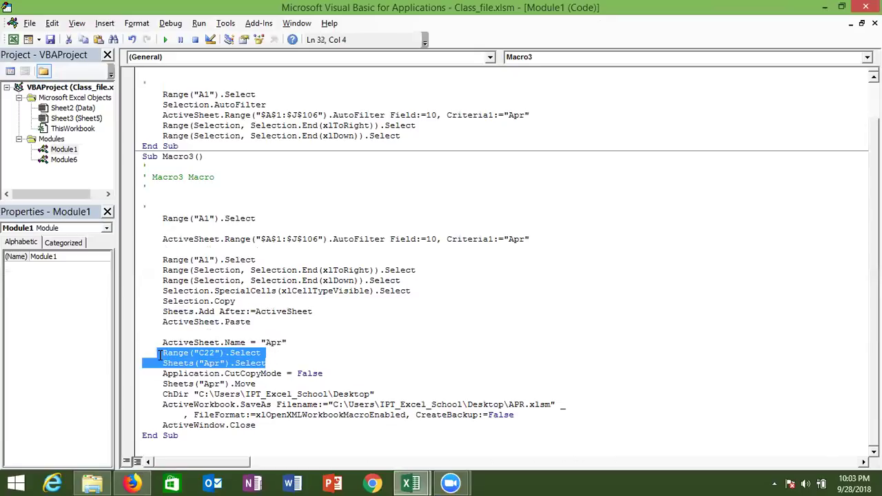
{"action": "key", "text": "Delete"}
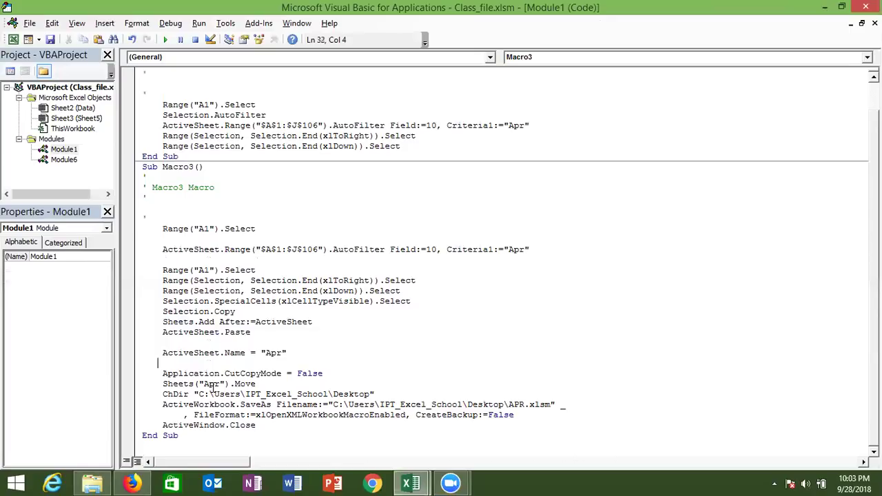
{"action": "double_click", "coordinate": [212, 384]}
{"action": "double_click", "coordinate": [245, 384]}
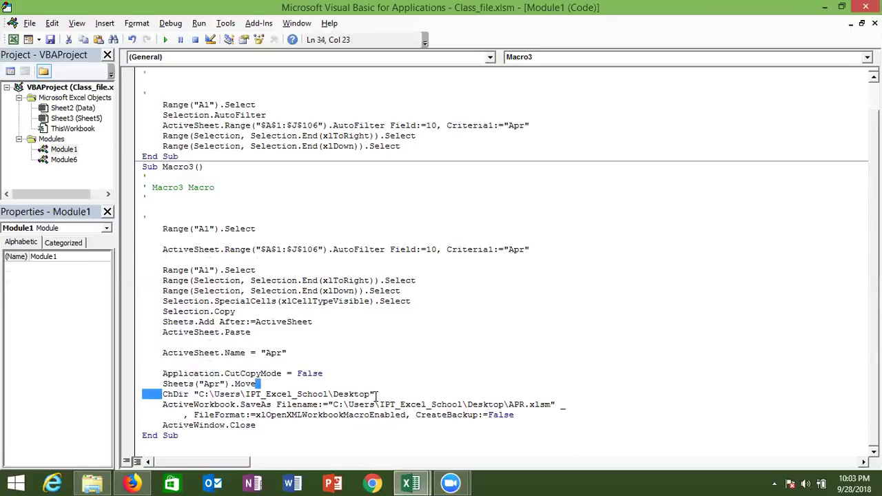
{"action": "left_click_drag", "start_coordinate": [163, 395], "coordinate": [375, 394]}
{"action": "key", "text": "Delete"}
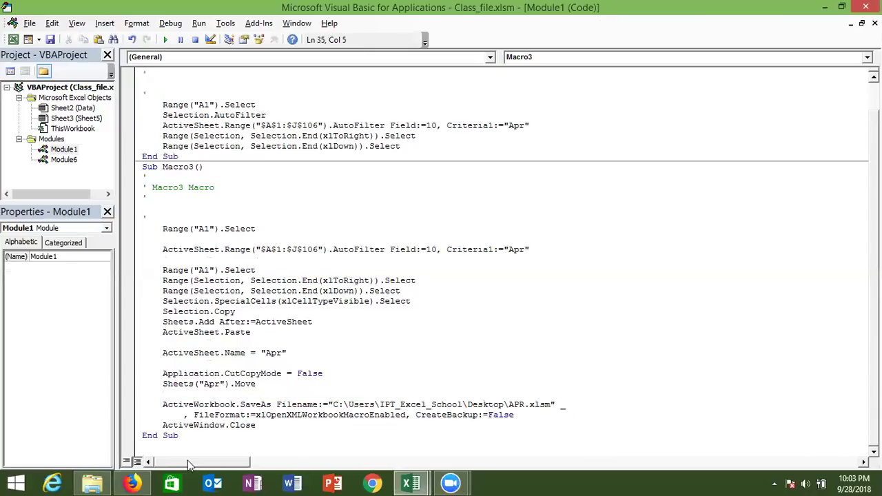
- Remove the blank line above the sheet-naming line and fix its indentation
{"action": "left_click", "coordinate": [270, 353]}
{"action": "double_click", "coordinate": [270, 353]}
{"action": "double_click", "coordinate": [506, 251]}
{"action": "left_click", "coordinate": [201, 358]}
{"action": "left_click", "coordinate": [203, 354]}
{"action": "double_click", "coordinate": [204, 353]}
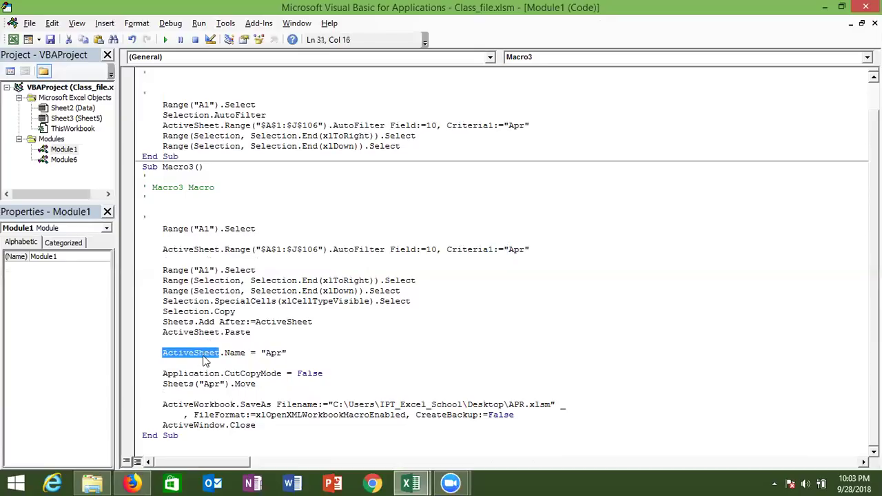
{"action": "left_click", "coordinate": [203, 343]}
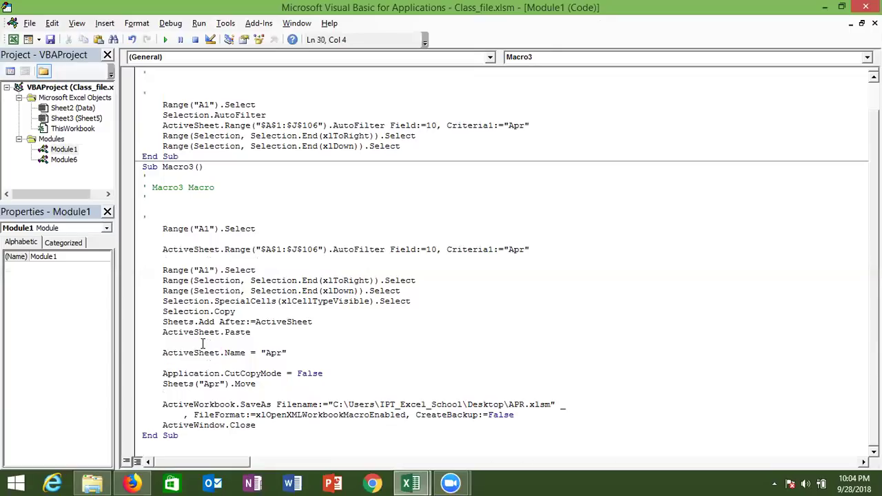
{"action": "key", "text": "Delete"}
{"action": "key", "text": "Delete"}
{"action": "key", "text": "Delete"}
{"action": "key", "text": "Delete"}
{"action": "key", "text": "Down"}
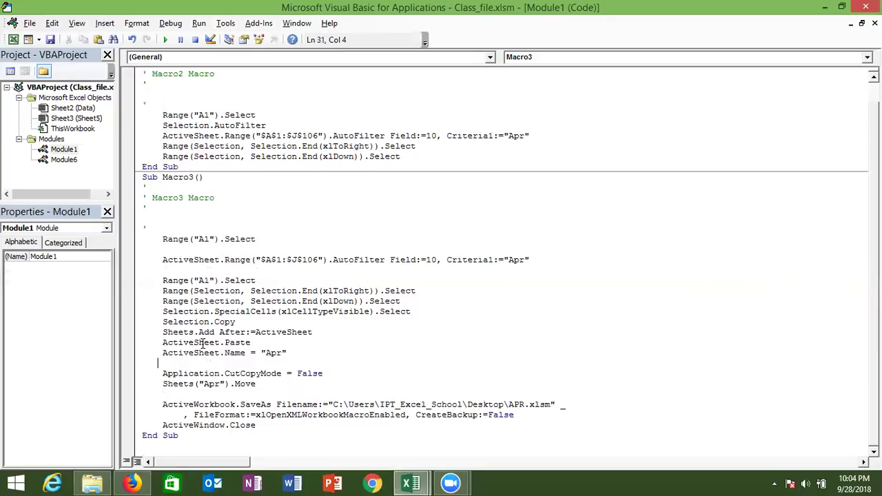
{"action": "key", "text": "Delete"}
{"action": "key", "text": "Delete"}
{"action": "key", "text": "Delete"}
{"action": "key", "text": "Delete"}
{"action": "key", "text": "Delete"}
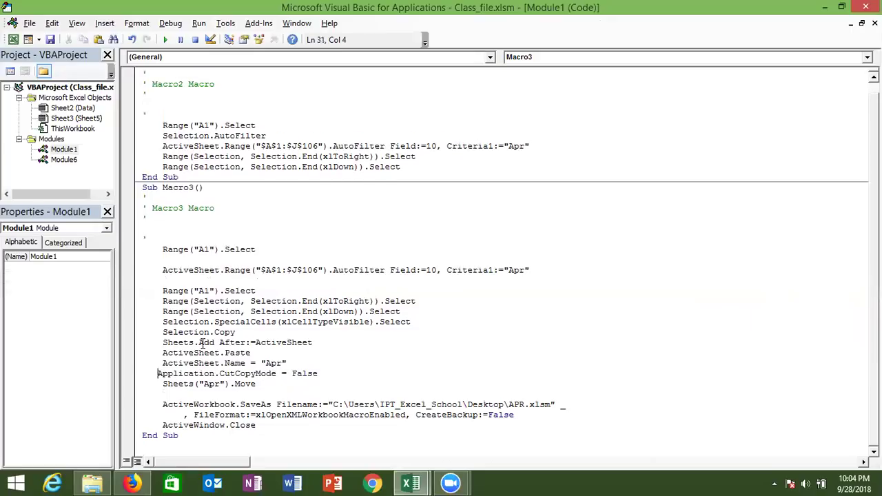
{"action": "key", "text": "Down"}
{"action": "key", "text": "Down"}
- Add the line m = InputBox("Enter Month Name") at the start of Macro3's body
{"action": "left_click", "coordinate": [163, 249]}
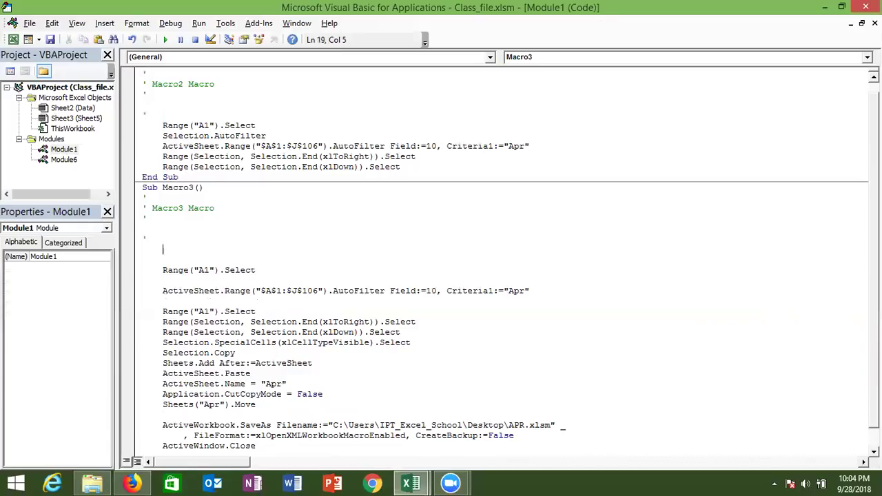
{"action": "type", "text": "m=inpu"}
{"action": "type", "text": "tbox(\"Enter "}
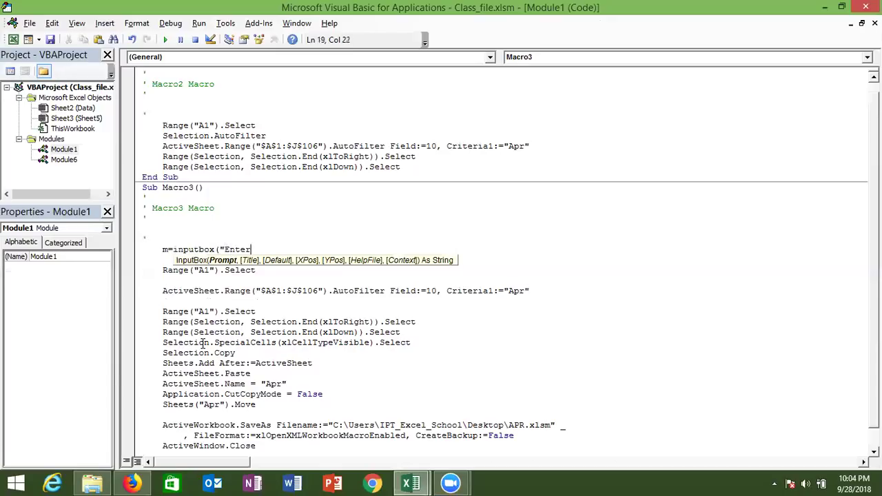
{"action": "type", "text": "MonthName\""}
{"action": "type", "text": ")"}
{"action": "left_click", "coordinate": [241, 343]}
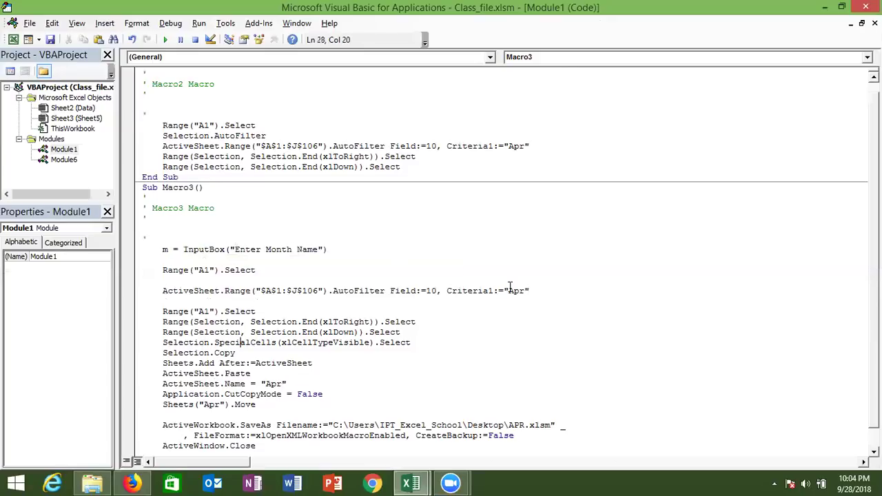
{"action": "left_click", "coordinate": [272, 258]}
{"action": "double_click", "coordinate": [272, 250]}
{"action": "double_click", "coordinate": [165, 250]}
- Replace "Apr" with m in the AutoFilter criteria, the ActiveSheet.Name line and the Sheets().Move line
{"action": "left_click", "coordinate": [205, 291]}
{"action": "left_click_drag", "start_coordinate": [530, 291], "coordinate": [505, 290]}
{"action": "type", "text": "m"}
{"action": "left_click_drag", "start_coordinate": [286, 384], "coordinate": [262, 384]}
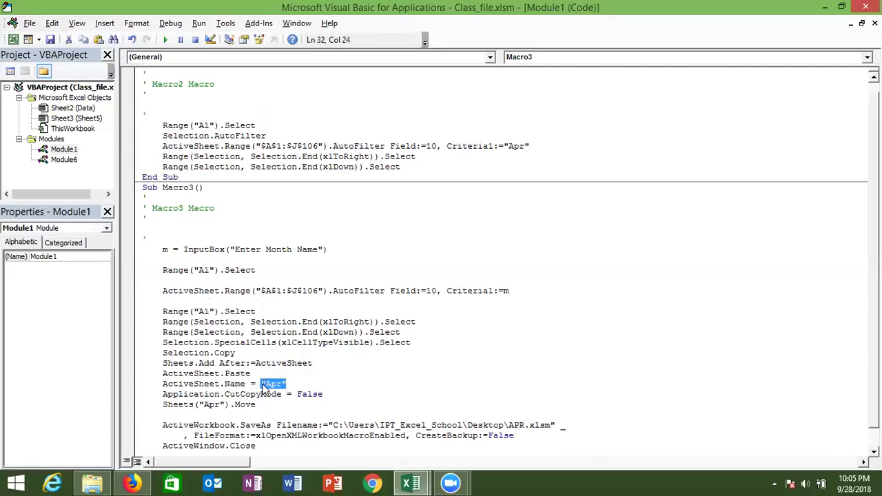
{"action": "type", "text": "m"}
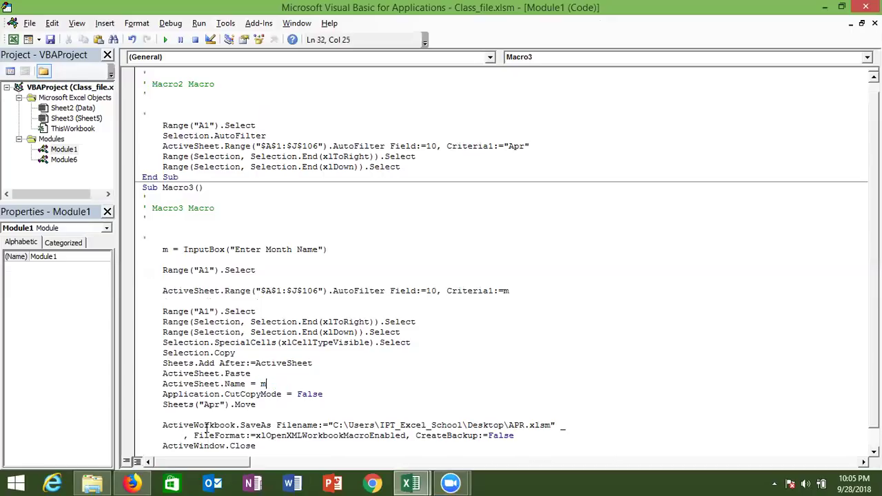
{"action": "left_click_drag", "start_coordinate": [224, 405], "coordinate": [198, 405]}
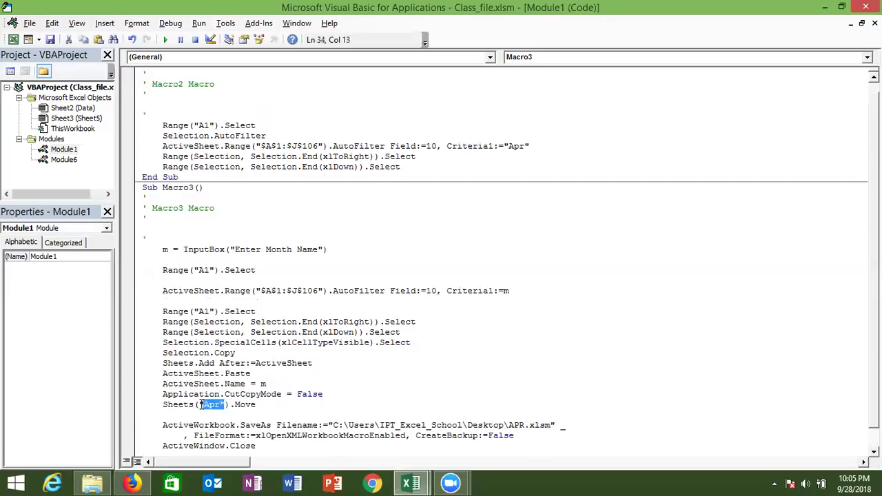
{"action": "type", "text": "m"}
{"action": "left_click", "coordinate": [211, 414]}
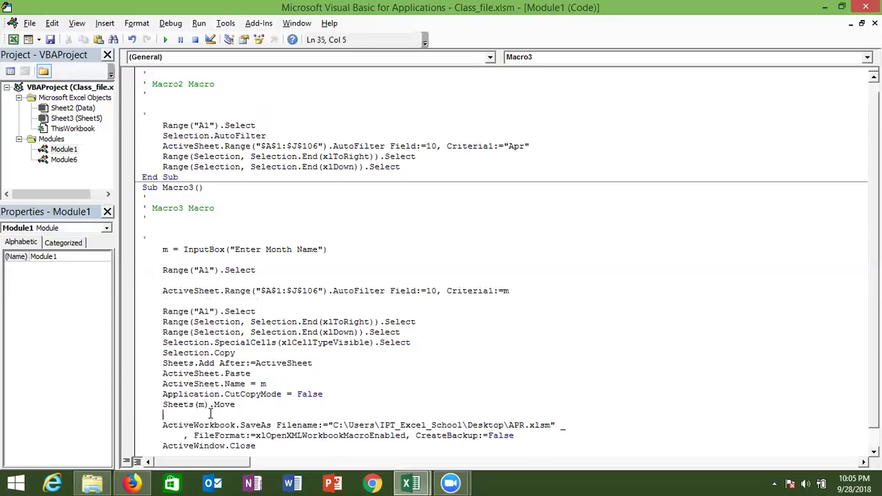
- Make the SaveAs file name use m instead of the fixed APR text
{"action": "left_click", "coordinate": [520, 425]}
{"action": "type", "text": "\" "}
{"action": "type", "text": "& n"}
{"action": "key", "text": "BackSpace"}
{"action": "key", "text": "Delete"}
{"action": "key", "text": "Delete"}
{"action": "key", "text": "Delete"}
{"action": "type", "text": "m"}
{"action": "type", "text": "\""}
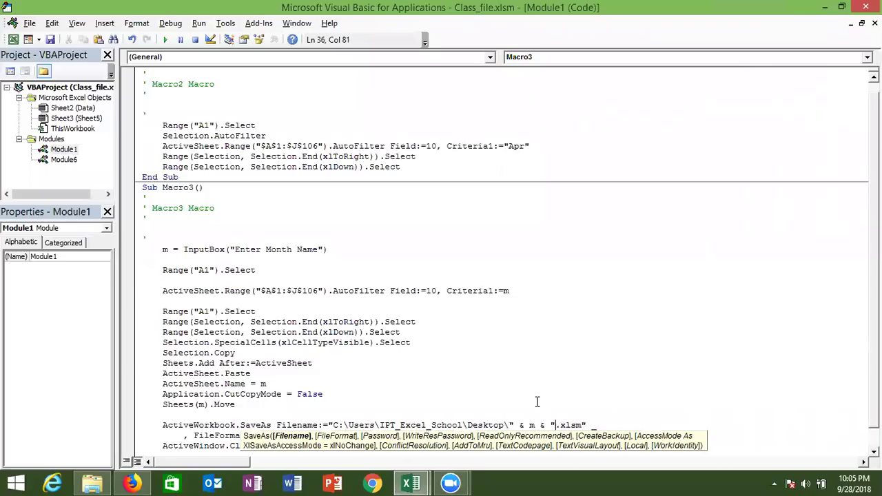
- Review the edited Move and InputBox lines, then switch back to Excel
{"action": "left_click", "coordinate": [538, 402]}
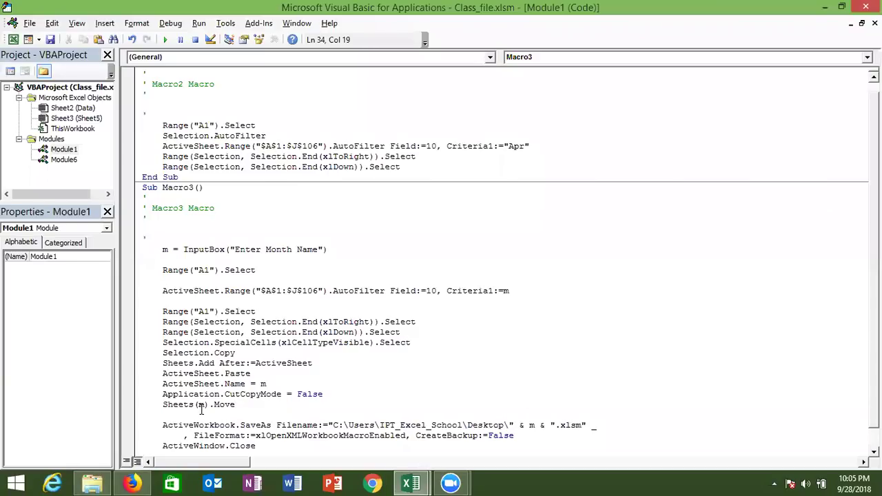
{"action": "key", "text": "Down"}
{"action": "left_click", "coordinate": [238, 259]}
{"action": "scroll", "coordinate": [508, 260], "scroll_direction": "down", "scroll_amount": 1}
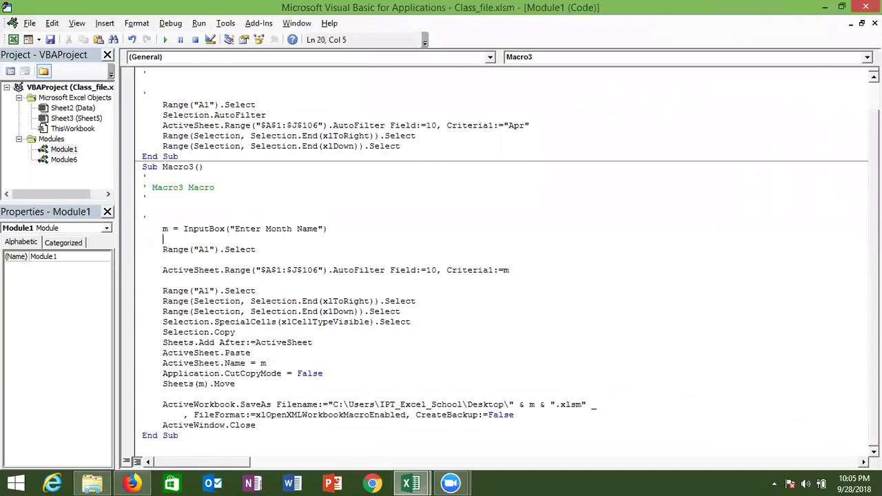
{"action": "key", "text": "alt+Tab"}
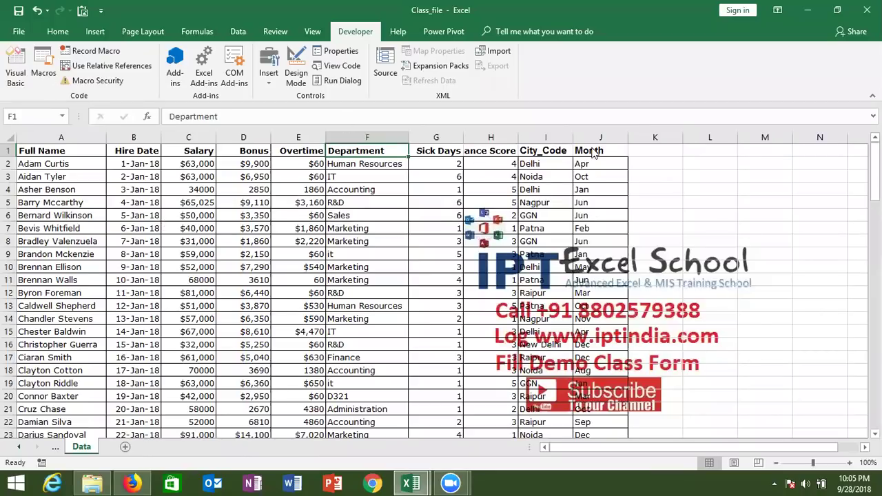
- Run Macro3 with Ctrl+Shift+M and enter Sep in the month prompt
{"action": "key", "text": "ctrl+shift+m"}
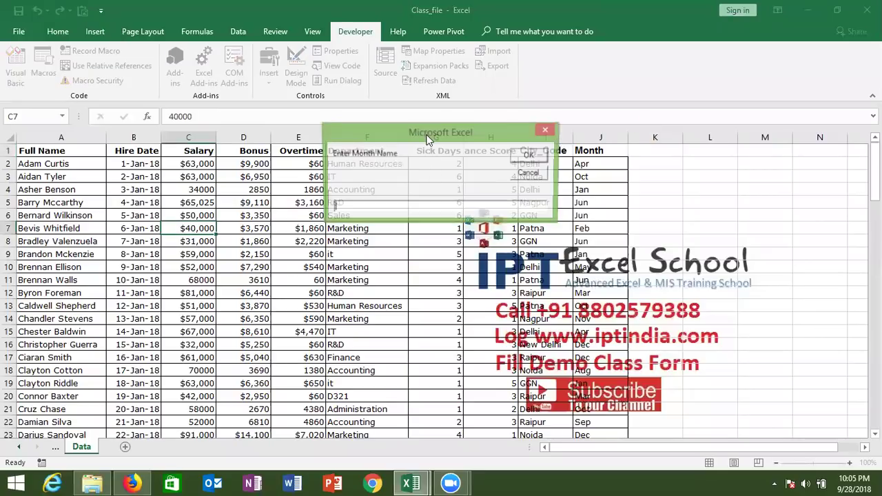
{"action": "left_click_drag", "start_coordinate": [427, 138], "coordinate": [402, 166]}
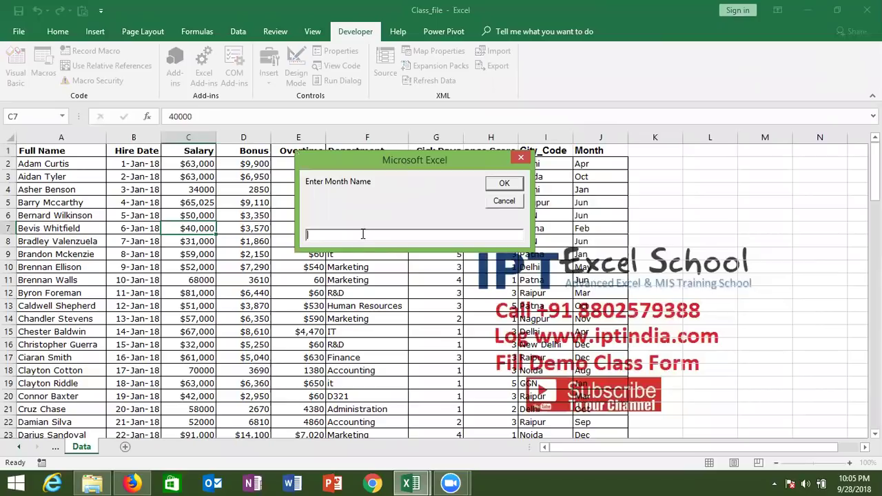
{"action": "type", "text": "Sep"}
{"action": "left_click", "coordinate": [491, 183]}
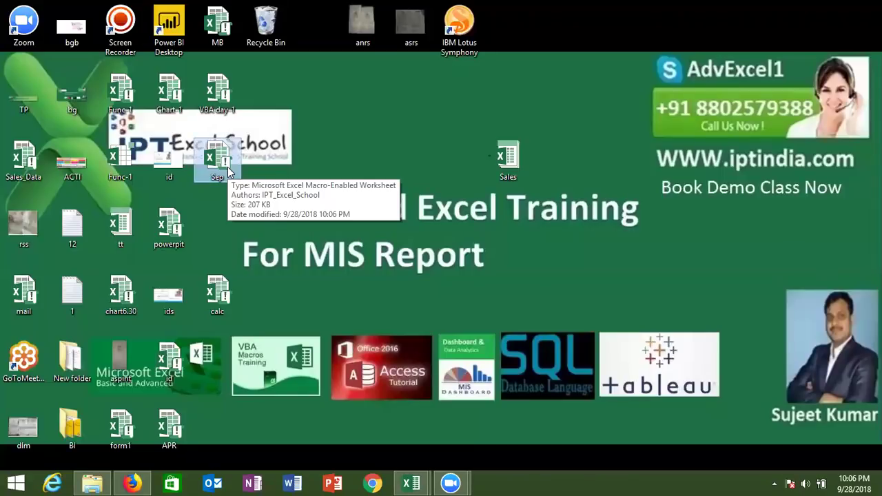
- Switch back to the Class_file workbook in Excel
{"action": "key", "text": "alt+Tab"}
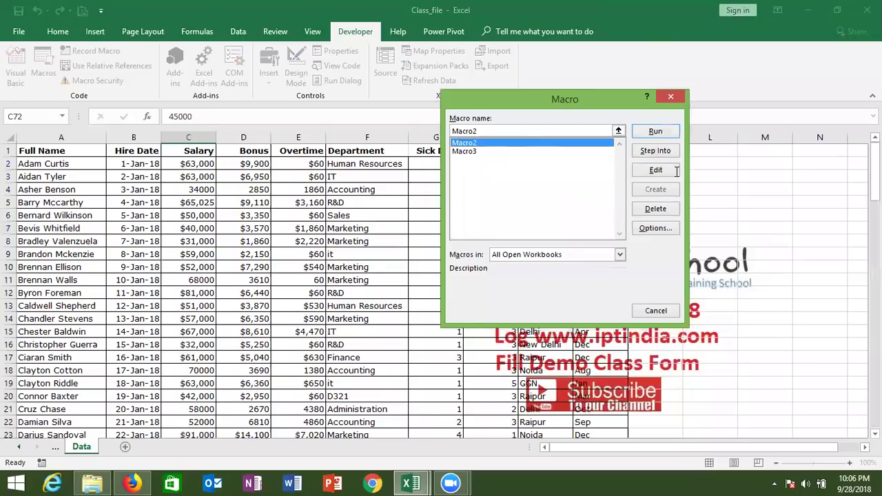
- Edit Macro3 to delete its ' Macro3 Macro comment header lines, then return to Excel
{"action": "left_click", "coordinate": [676, 172]}
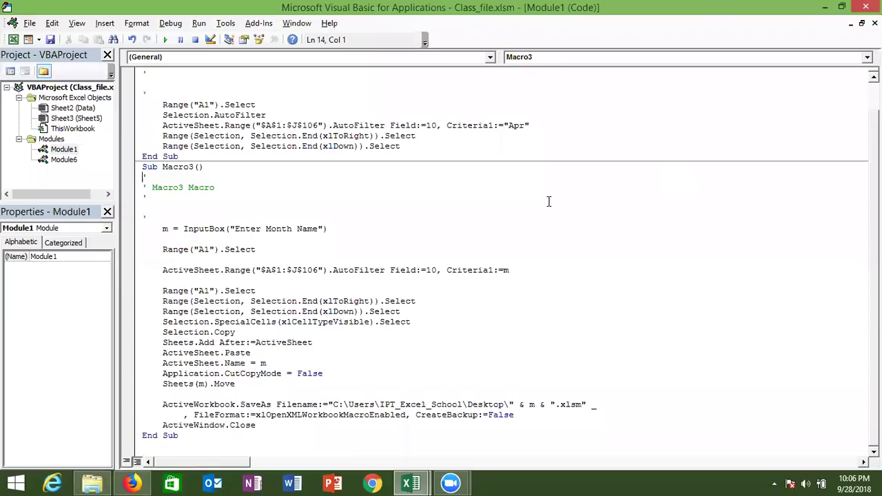
{"action": "left_click", "coordinate": [263, 421]}
{"action": "left_click", "coordinate": [197, 291], "text": "shift"}
{"action": "left_click_drag", "start_coordinate": [197, 291], "coordinate": [159, 249]}
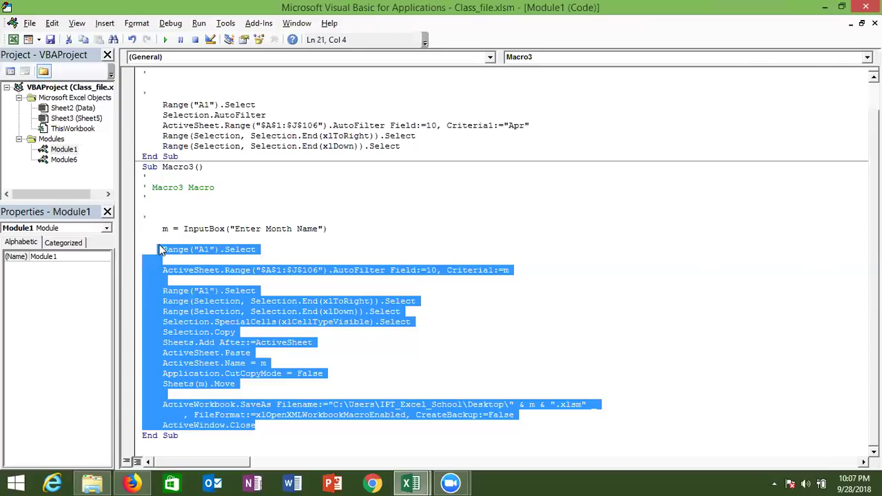
{"action": "left_click", "coordinate": [148, 239]}
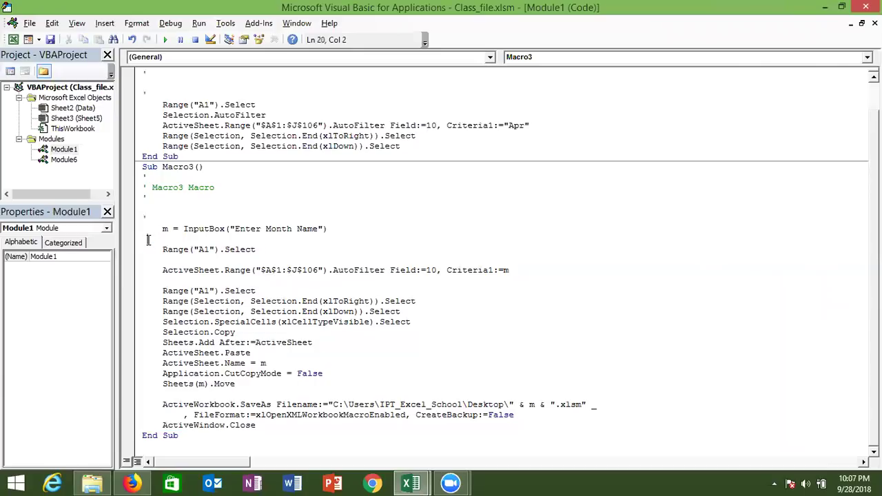
{"action": "left_click", "coordinate": [149, 219]}
{"action": "key", "text": "BackSpace"}
{"action": "key", "text": "BackSpace"}
{"action": "key", "text": "BackSpace"}
{"action": "key", "text": "BackSpace"}
{"action": "key", "text": "BackSpace"}
{"action": "key", "text": "BackSpace"}
{"action": "key", "text": "BackSpace"}
{"action": "key", "text": "BackSpace"}
{"action": "key", "text": "BackSpace"}
{"action": "key", "text": "BackSpace"}
{"action": "key", "text": "BackSpace"}
{"action": "key", "text": "BackSpace"}
{"action": "key", "text": "BackSpace"}
{"action": "key", "text": "BackSpace"}
{"action": "key", "text": "BackSpace"}
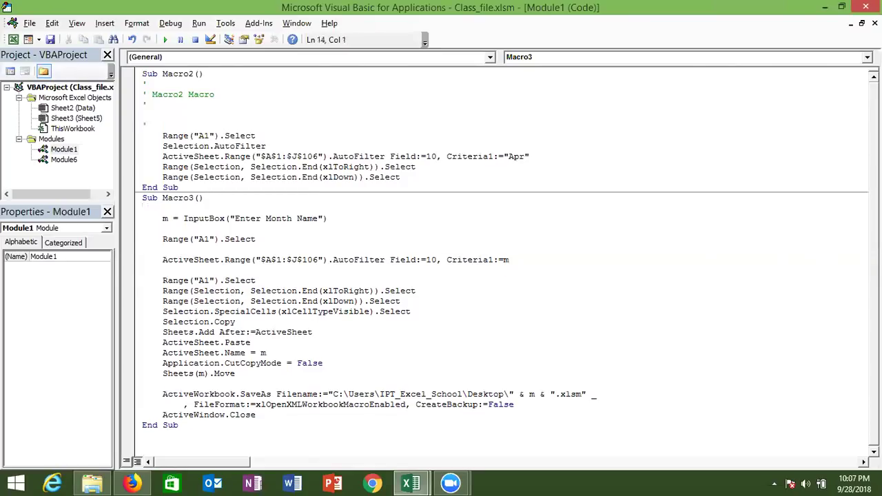
{"action": "key", "text": "alt+Tab"}
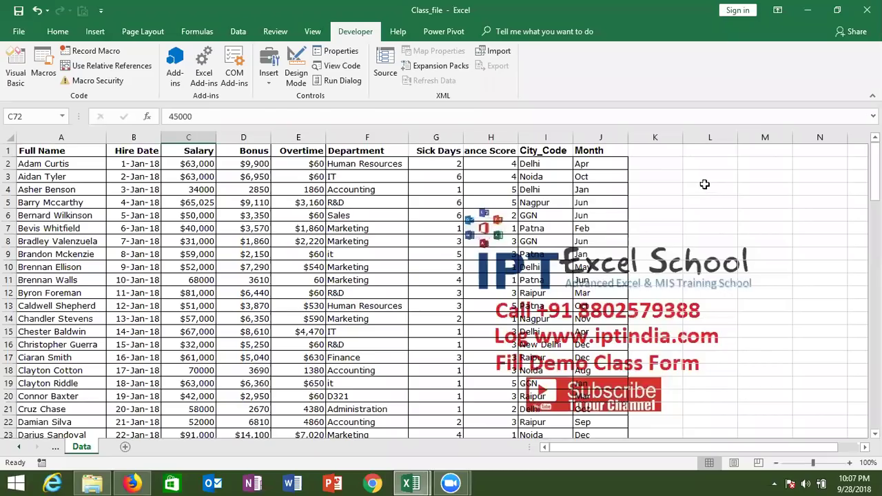
- Select Macro3 in the Macros list and view its Options, closing without changes
{"action": "left_click", "coordinate": [716, 163]}
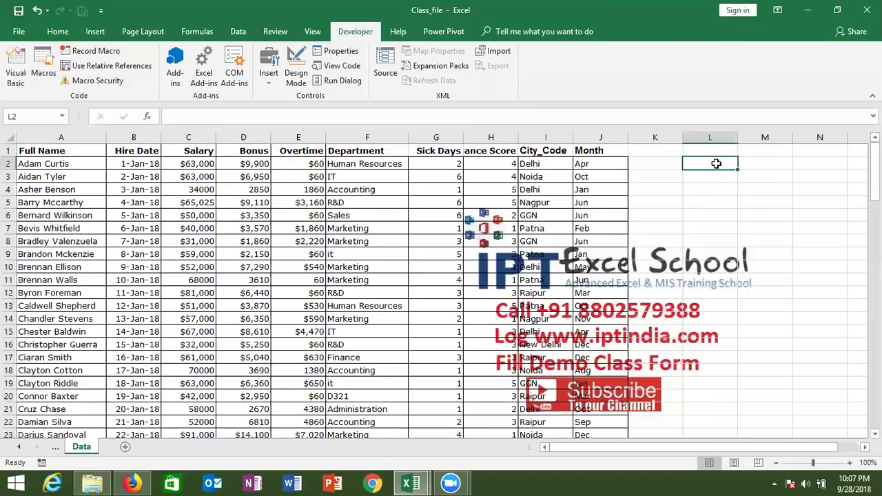
{"action": "left_click", "coordinate": [43, 73]}
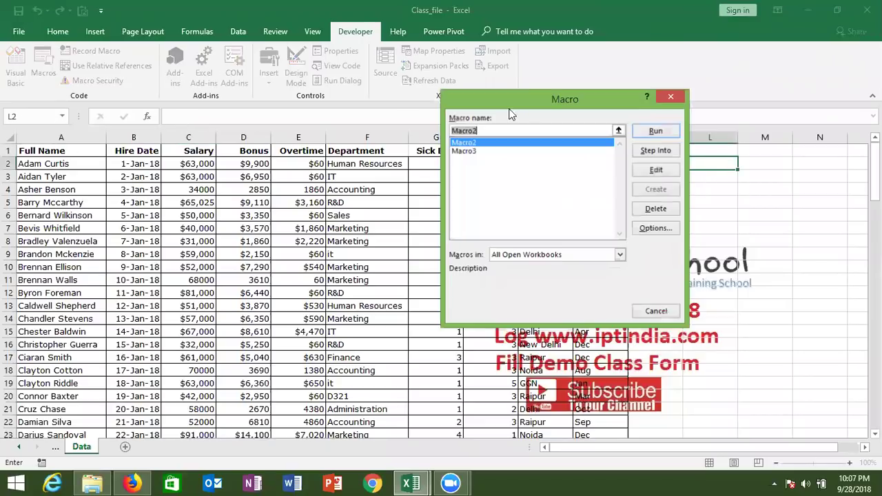
{"action": "left_click", "coordinate": [473, 153]}
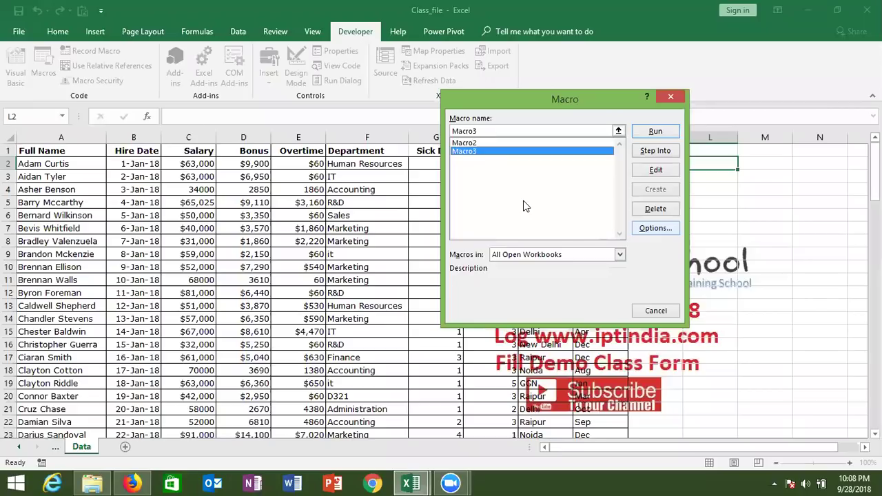
{"action": "key", "text": "alt+o"}
{"action": "key", "text": "Escape"}
{"action": "key", "text": "Escape"}
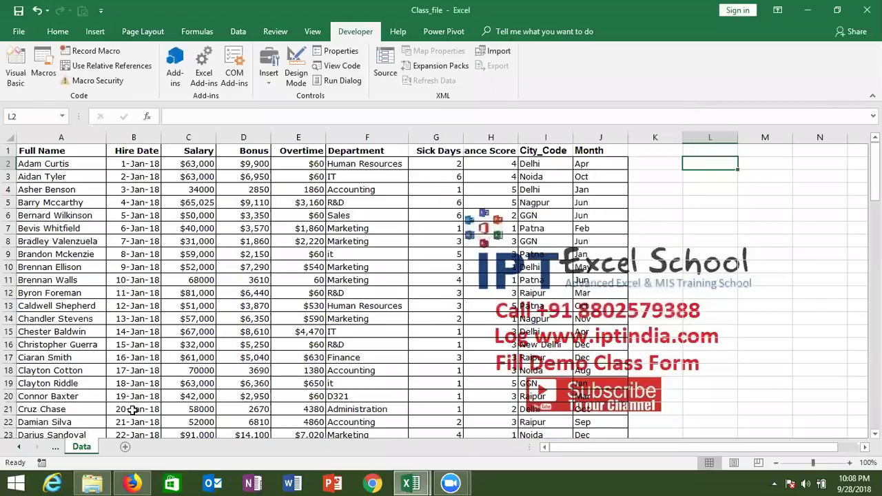
- Look over the Record Macro dialog, cancel it, and show the Developer Insert controls gallery
{"action": "left_click", "coordinate": [42, 464]}
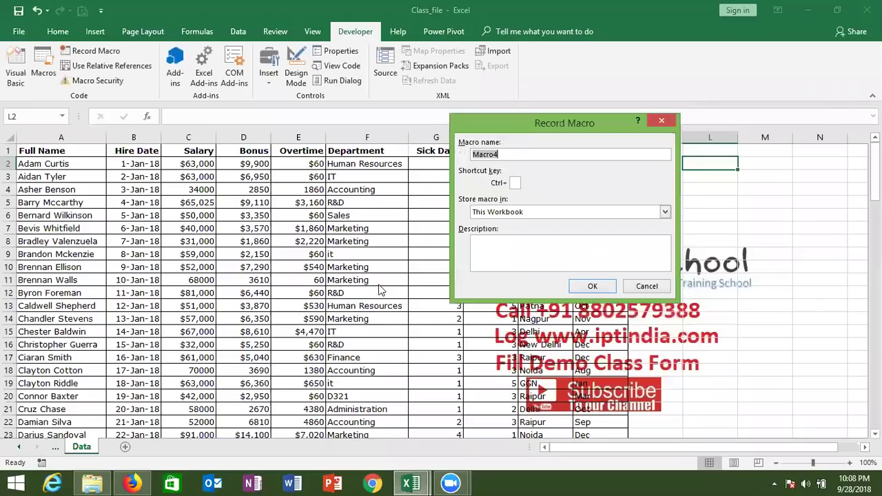
{"action": "left_click", "coordinate": [515, 183]}
{"action": "left_click", "coordinate": [493, 251]}
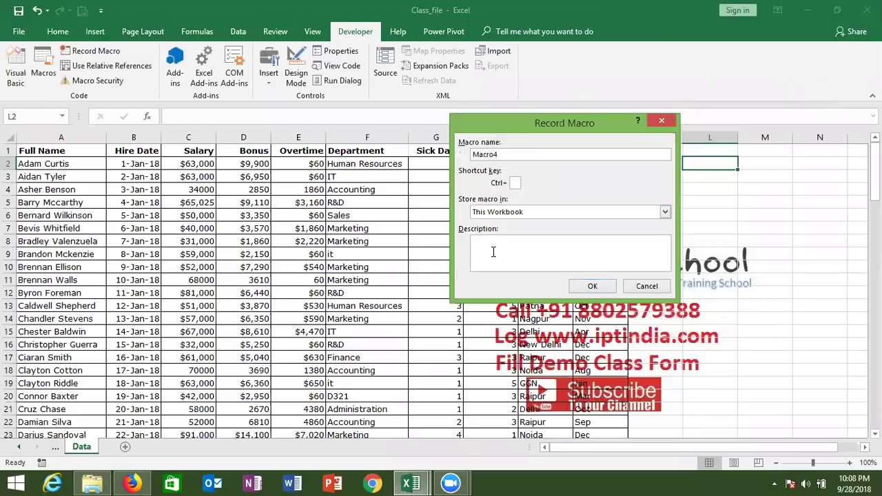
{"action": "key", "text": "Escape"}
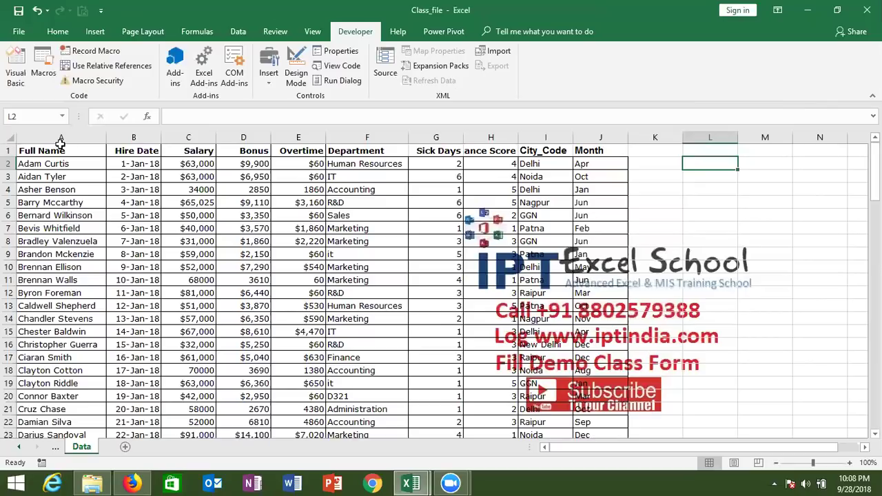
{"action": "left_click", "coordinate": [269, 75]}
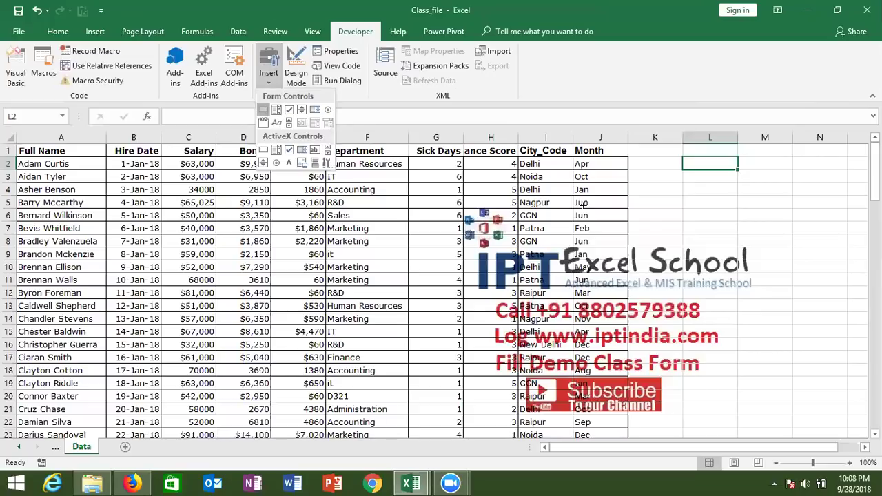
- Draw a form Button 1 right of the table, assign it Macro3, and click it
{"action": "left_click", "coordinate": [265, 112]}
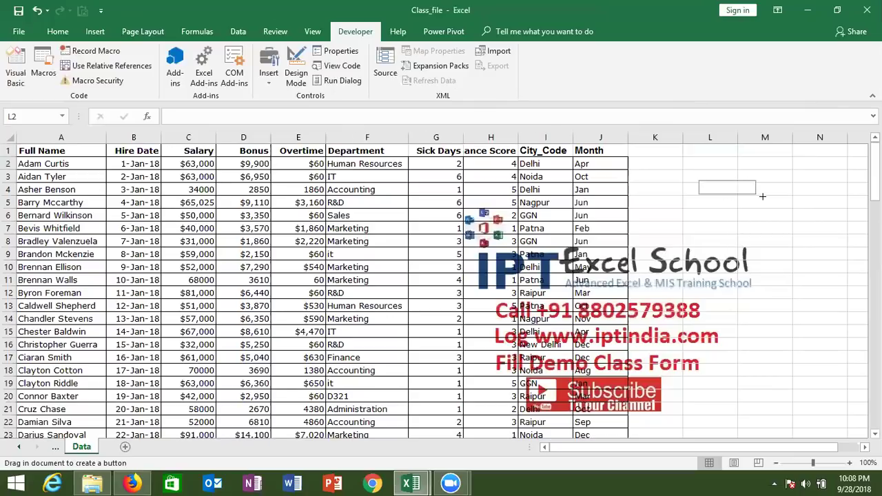
{"action": "left_click_drag", "start_coordinate": [696, 180], "coordinate": [764, 201]}
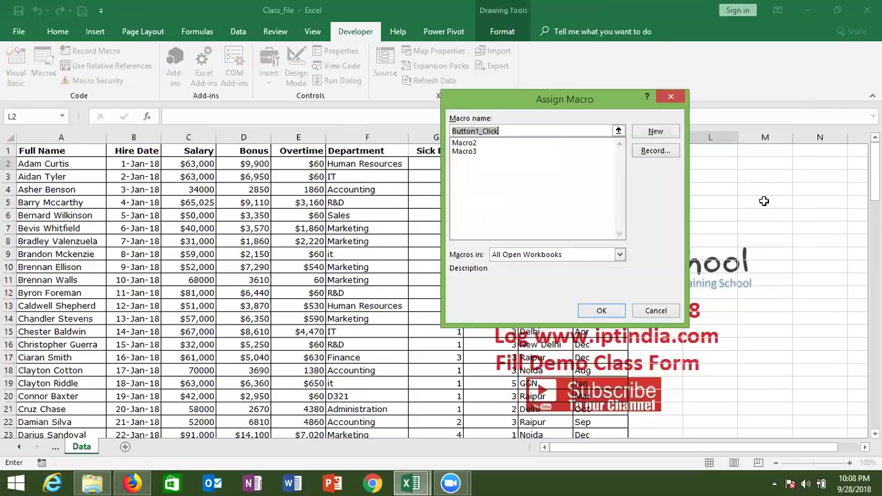
{"action": "left_click", "coordinate": [474, 152]}
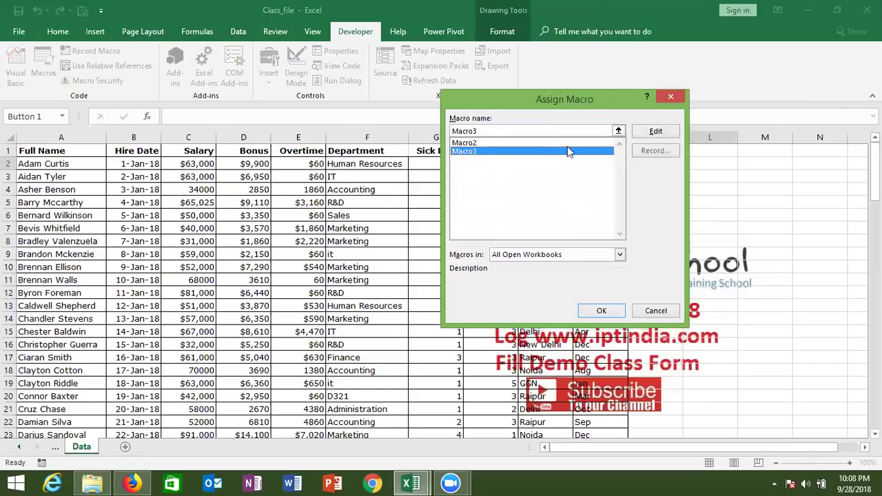
{"action": "left_click", "coordinate": [606, 312]}
{"action": "left_click", "coordinate": [656, 239]}
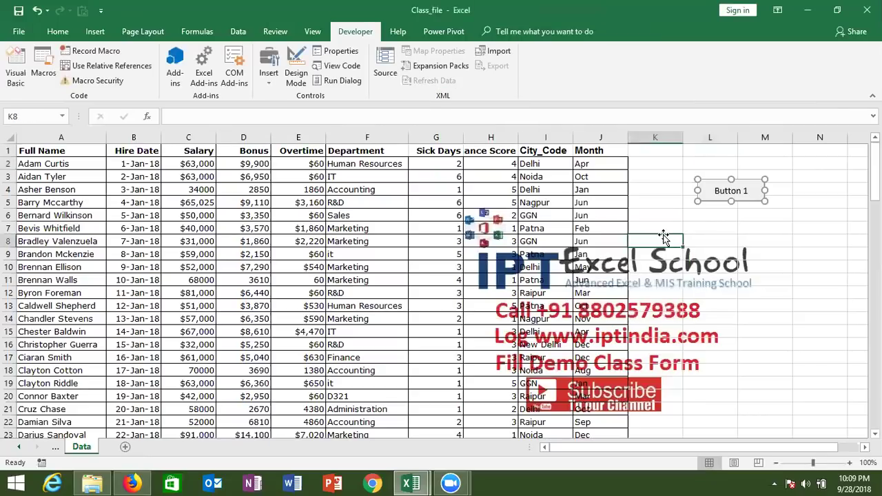
{"action": "left_click", "coordinate": [710, 198]}
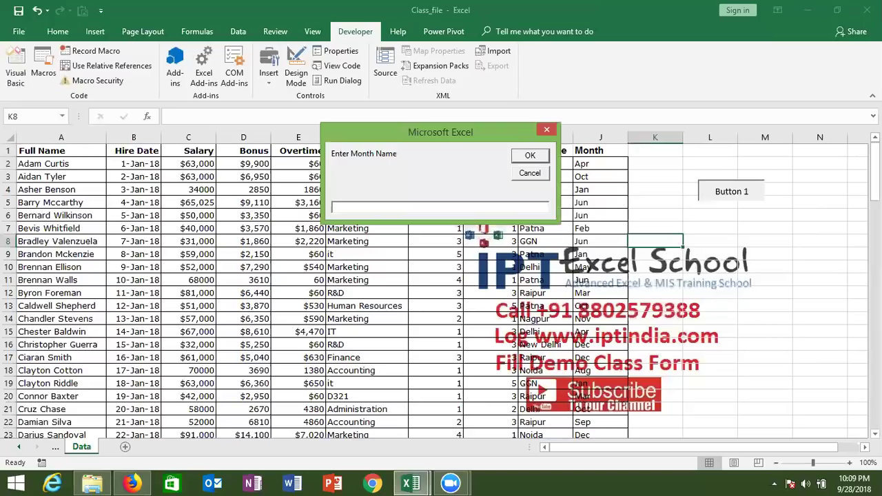
{"action": "type", "text": "Dec"}
- Submit Dec as the month, check the desktop for the Dec workbook, and restore Excel
{"action": "left_click", "coordinate": [528, 155]}
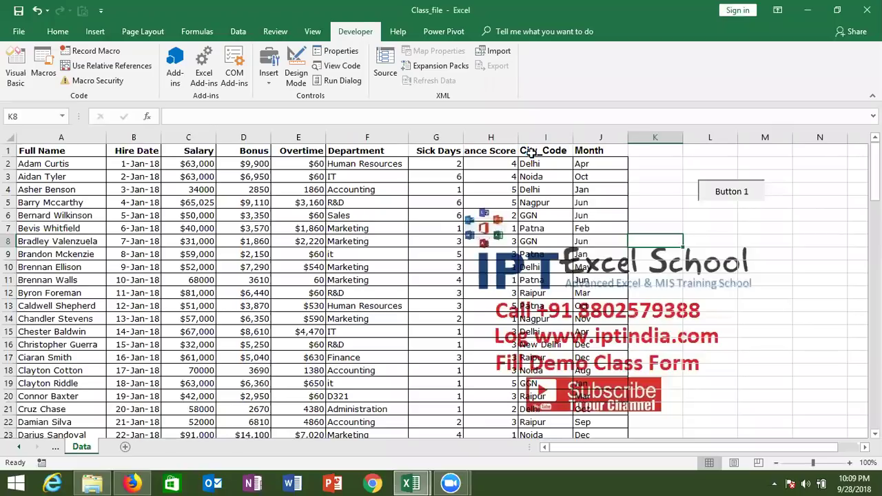
{"action": "left_click", "coordinate": [531, 153]}
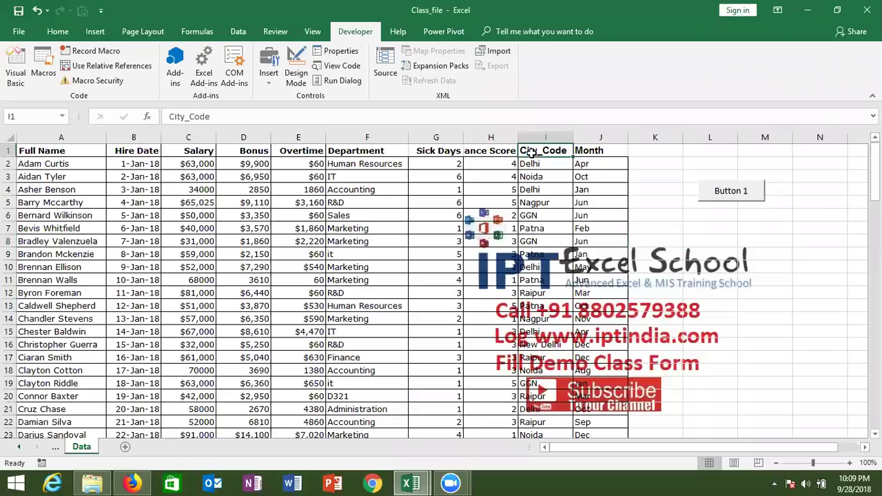
{"action": "key", "text": "super+d"}
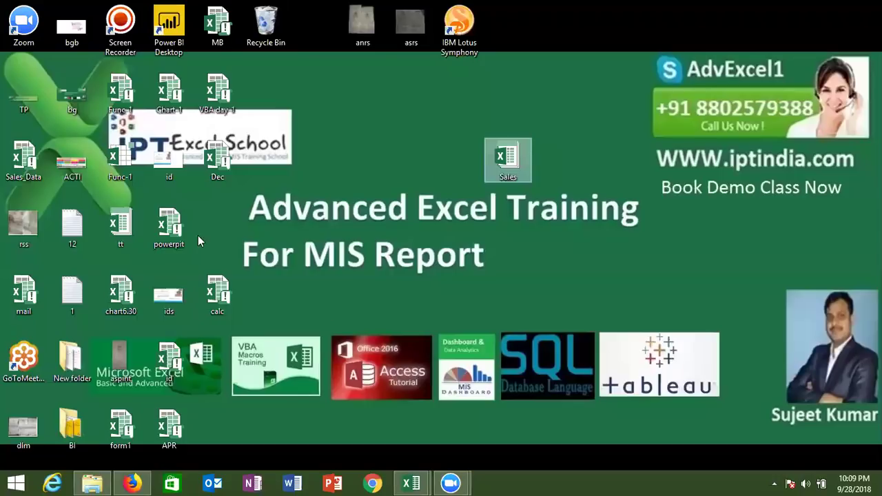
{"action": "left_click", "coordinate": [215, 177]}
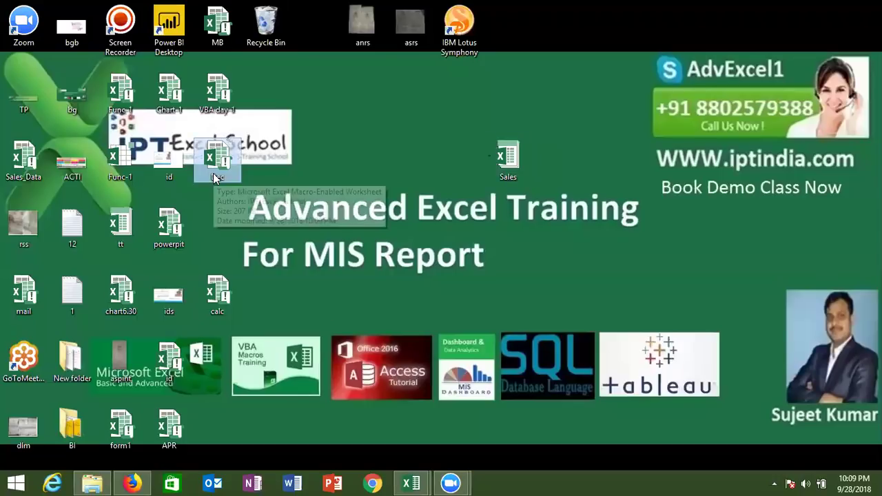
{"action": "key", "text": "super+d"}
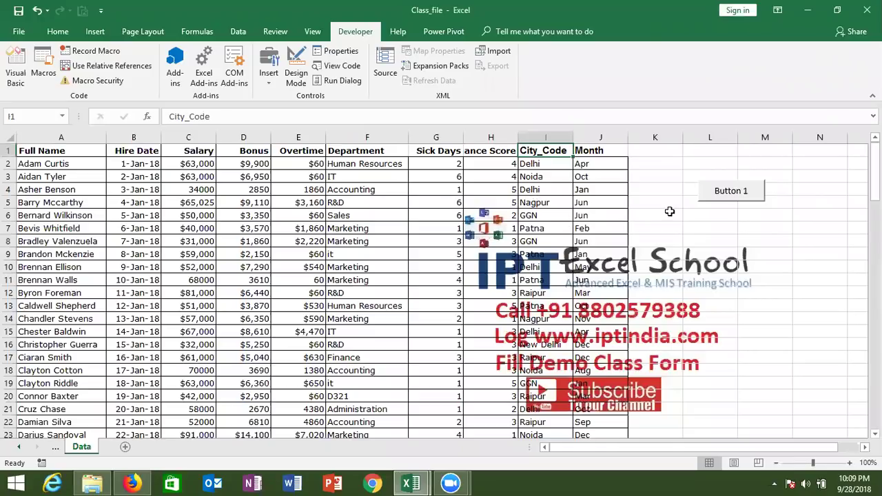
- Draw ActiveX CommandButton1 below Button 1 and open its empty Click procedure
{"action": "left_click", "coordinate": [272, 85]}
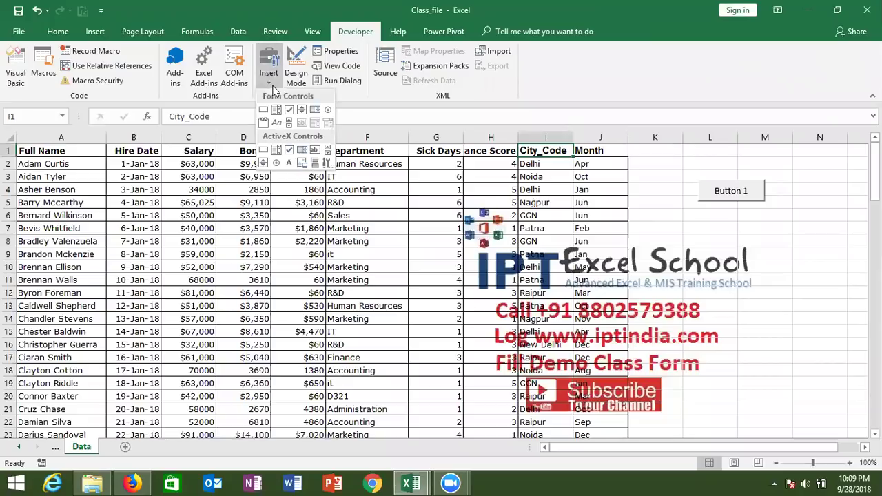
{"action": "left_click", "coordinate": [265, 150]}
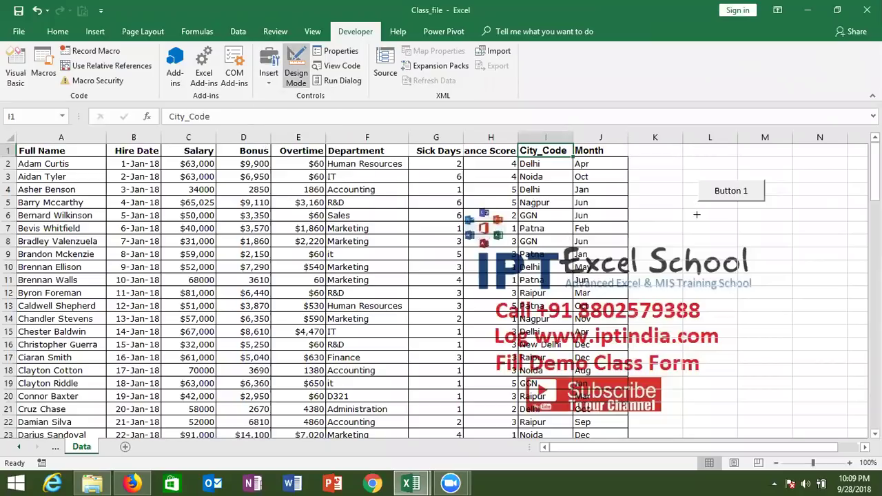
{"action": "left_click_drag", "start_coordinate": [696, 215], "coordinate": [790, 239]}
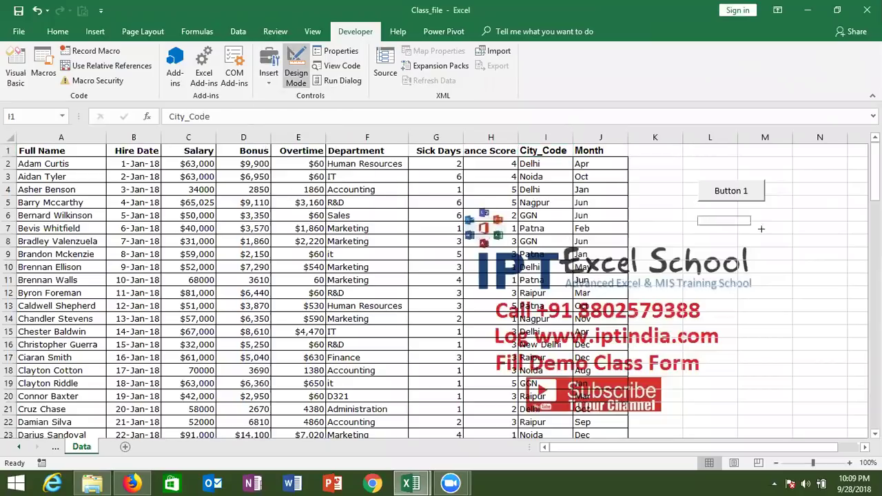
{"action": "left_click", "coordinate": [269, 81]}
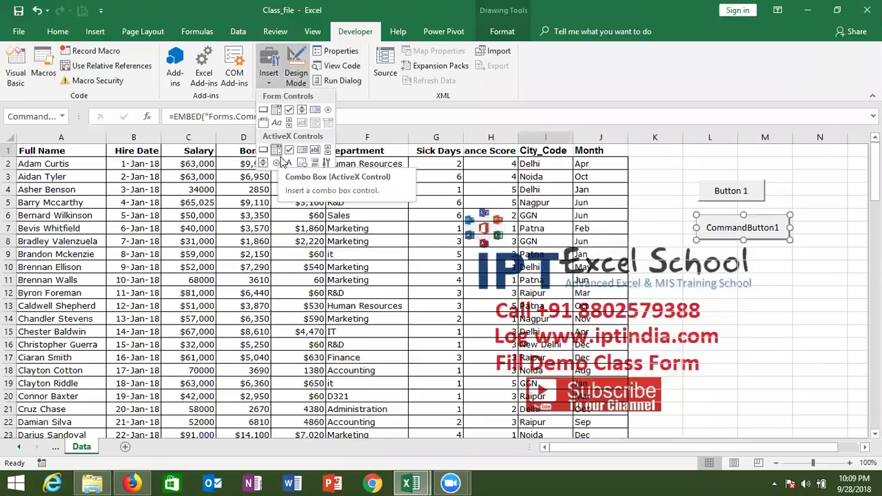
{"action": "left_click", "coordinate": [711, 225]}
{"action": "double_click", "coordinate": [713, 226]}
{"action": "key", "text": "Return"}
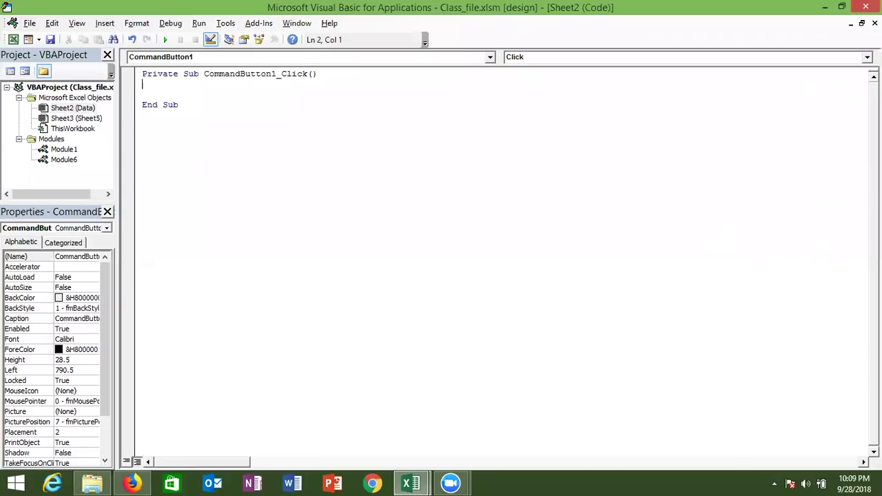
- Review Macro2 and Macro3 in Module1 and browse Module6's code
{"action": "double_click", "coordinate": [64, 159]}
{"action": "left_click", "coordinate": [73, 150]}
{"action": "double_click", "coordinate": [73, 151]}
{"action": "double_click", "coordinate": [185, 198]}
{"action": "key", "text": "ctrl+c"}
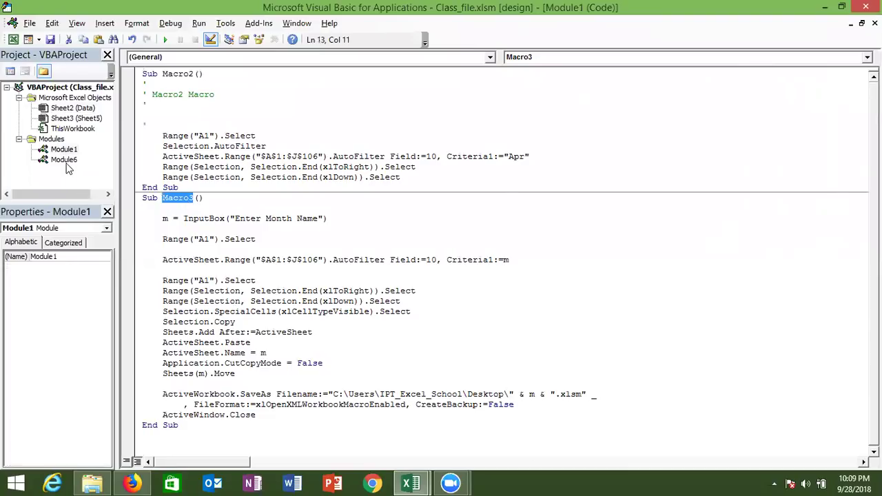
{"action": "double_click", "coordinate": [64, 160]}
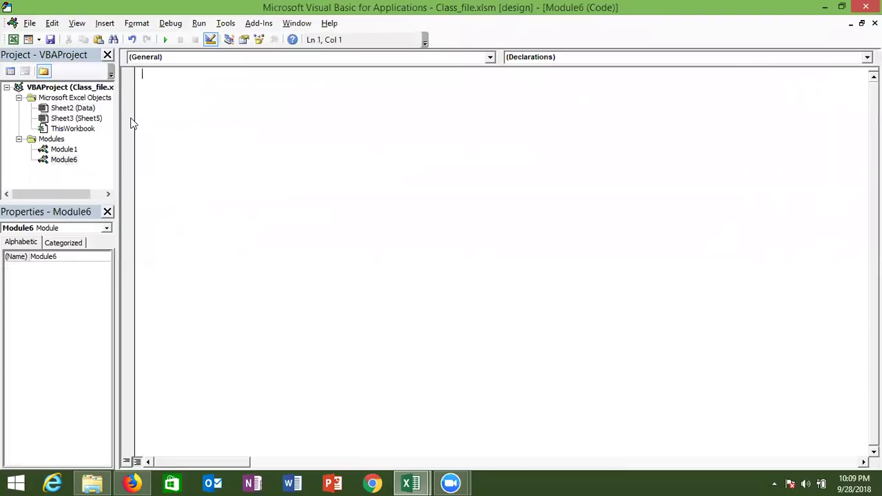
{"action": "left_click", "coordinate": [169, 60]}
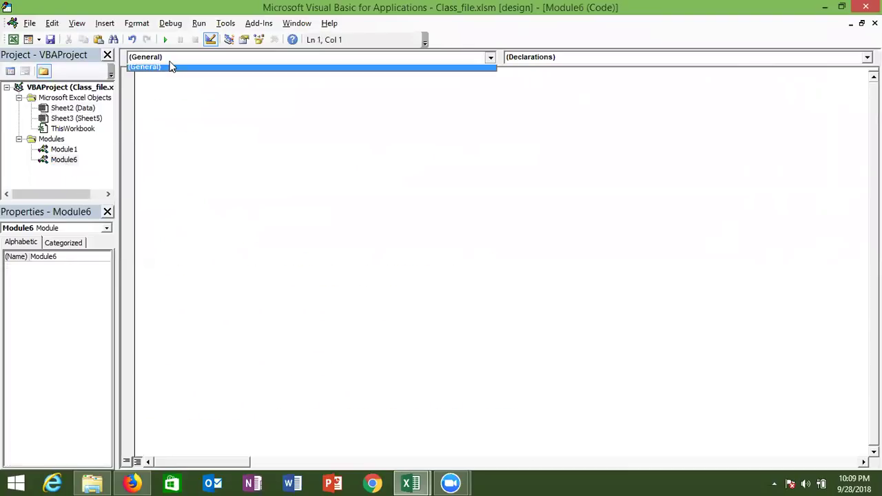
{"action": "left_click", "coordinate": [172, 72]}
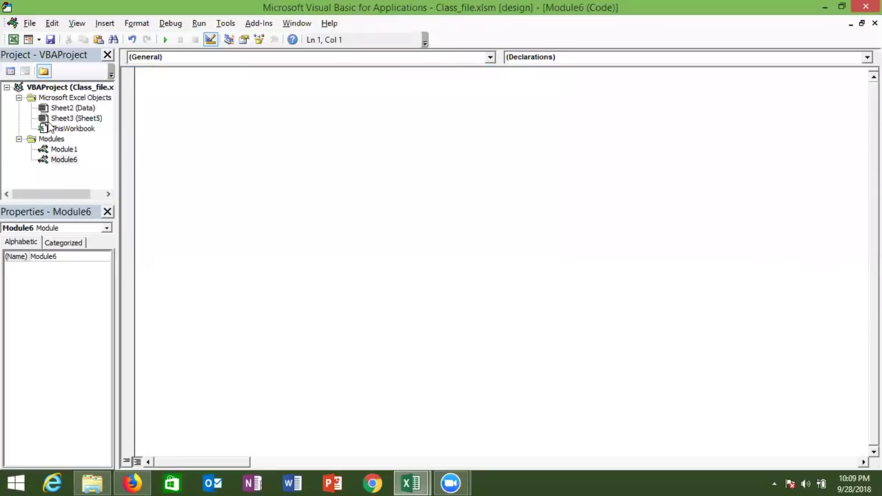
{"action": "left_click", "coordinate": [69, 109]}
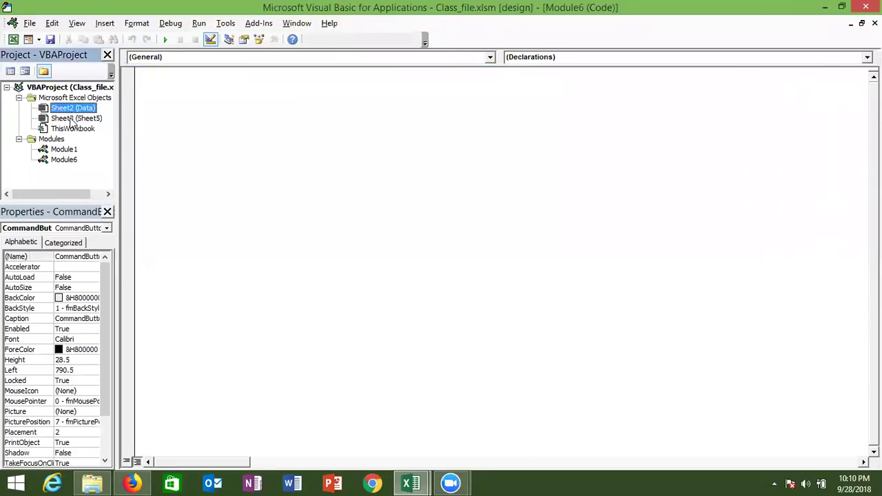
- Add an empty Worksheet_SelectionChange stub in Sheet3's code, then return to Excel
{"action": "double_click", "coordinate": [74, 119]}
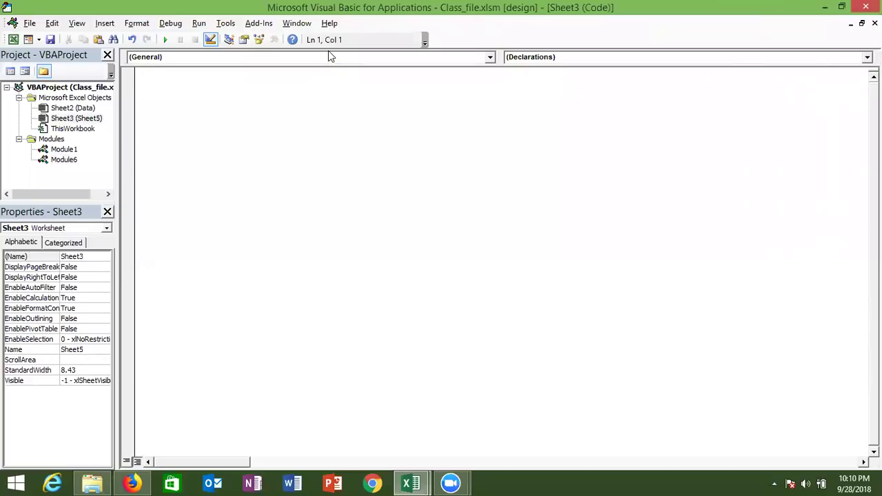
{"action": "left_click", "coordinate": [328, 59]}
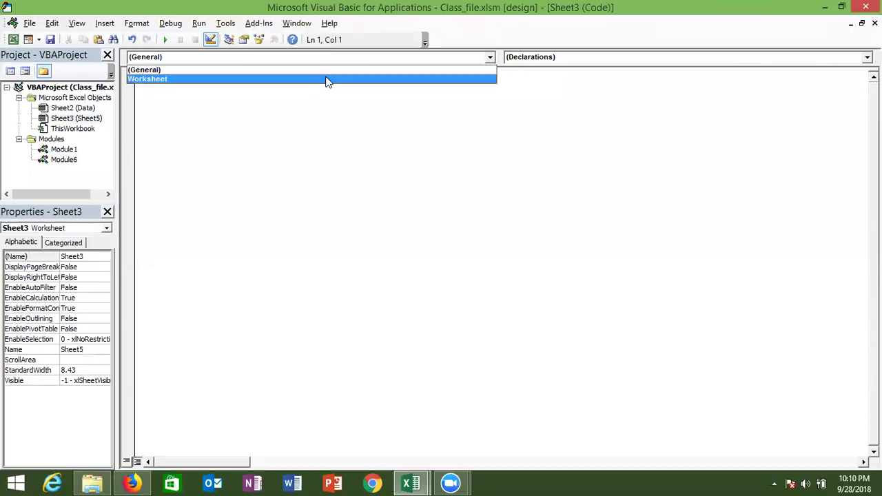
{"action": "left_click", "coordinate": [327, 79]}
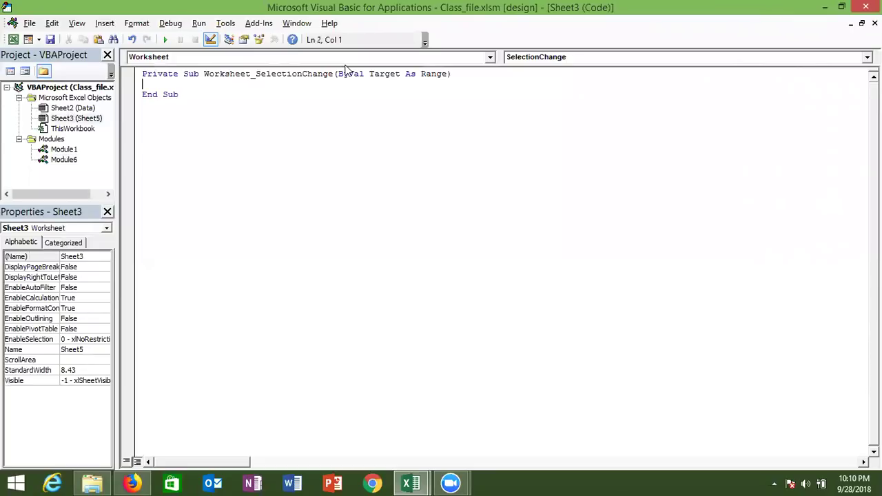
{"action": "left_click", "coordinate": [530, 59]}
{"action": "left_click", "coordinate": [235, 63]}
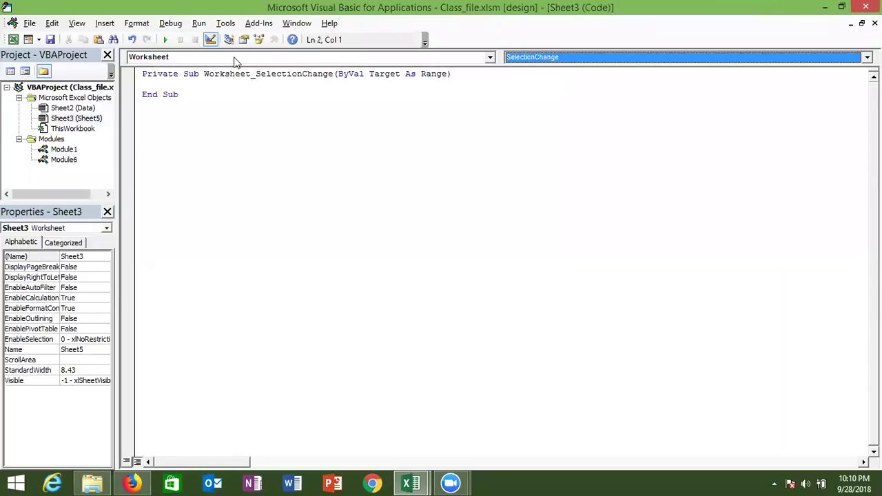
{"action": "left_click", "coordinate": [234, 63]}
{"action": "left_click", "coordinate": [234, 63]}
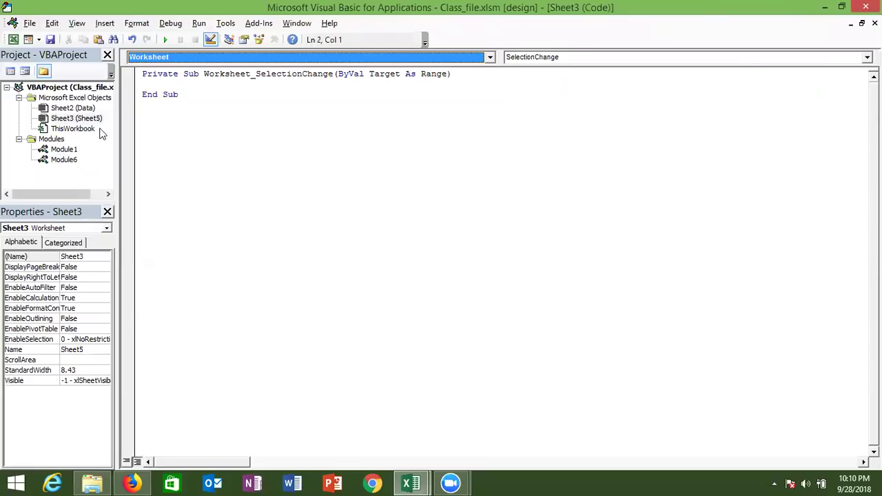
{"action": "key", "text": "alt+F11"}
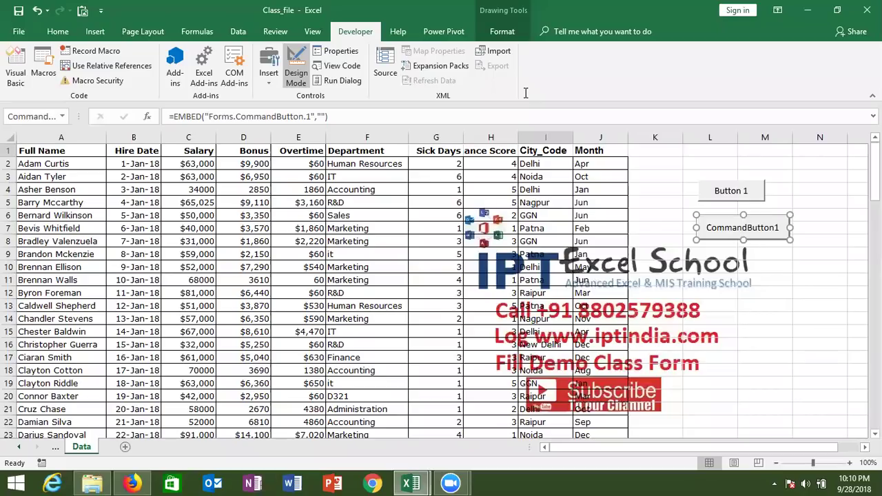
- Paste a Macro3 call into CommandButton1_Click and minimize the VBA editor
{"action": "key", "text": "alt+F11"}
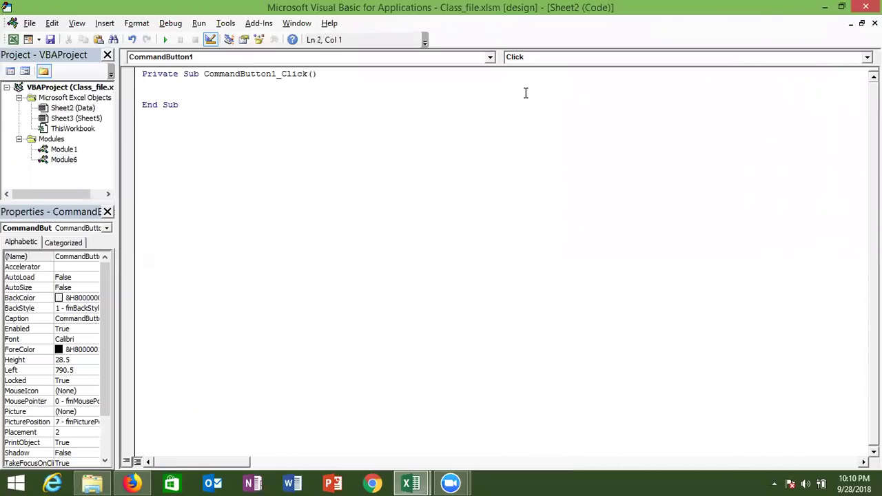
{"action": "key", "text": "ctrl+v"}
{"action": "key", "text": "alt+F11"}
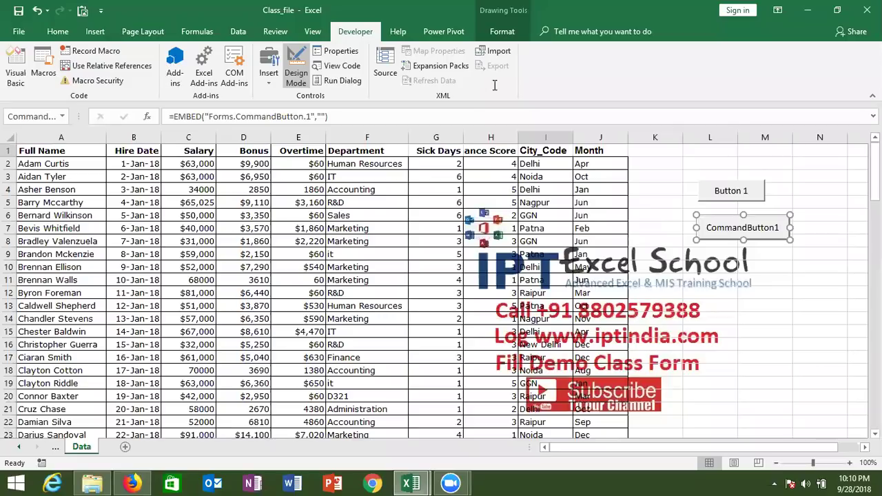
{"action": "key", "text": "alt+F11"}
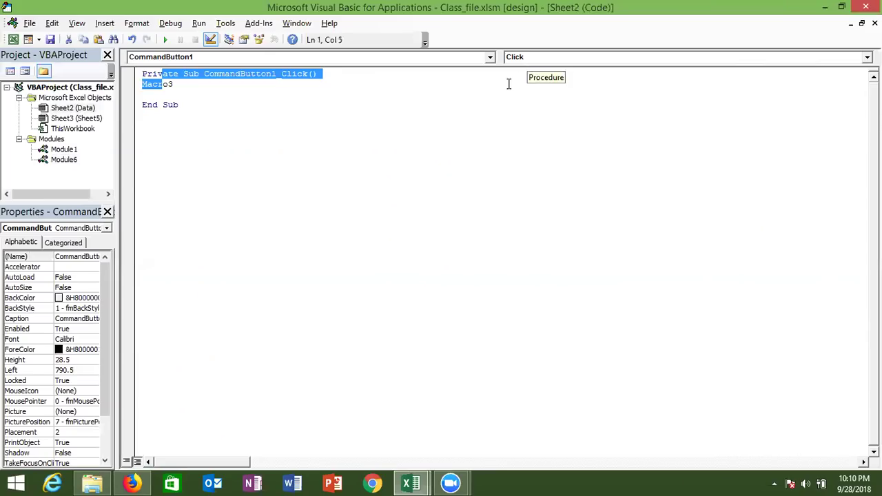
{"action": "left_click", "coordinate": [509, 83]}
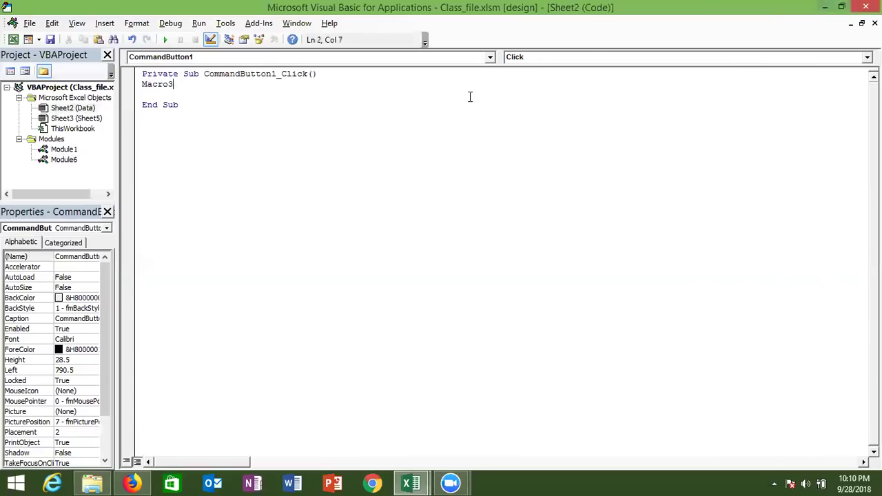
{"action": "left_click", "coordinate": [825, 13]}
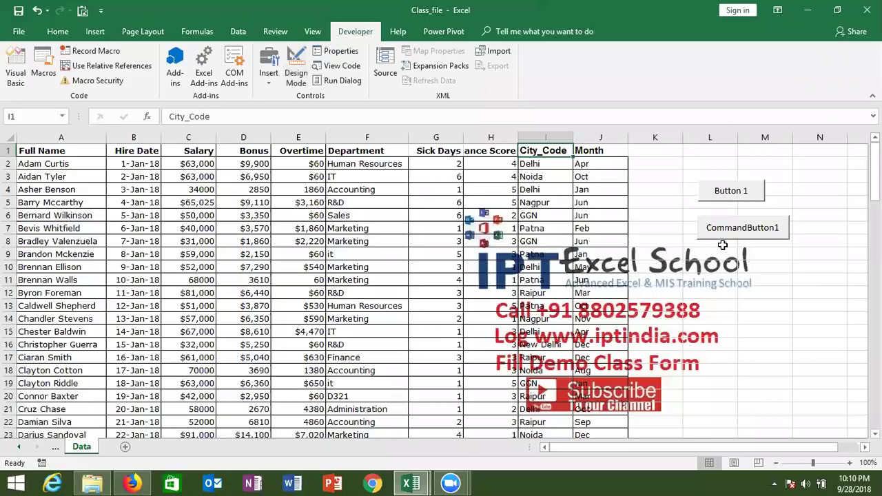
- Open the Insert tab's Shapes gallery to pick a Rounded Rectangle
{"action": "left_click", "coordinate": [722, 245]}
{"action": "left_click_drag", "start_coordinate": [722, 245], "coordinate": [862, 242]}
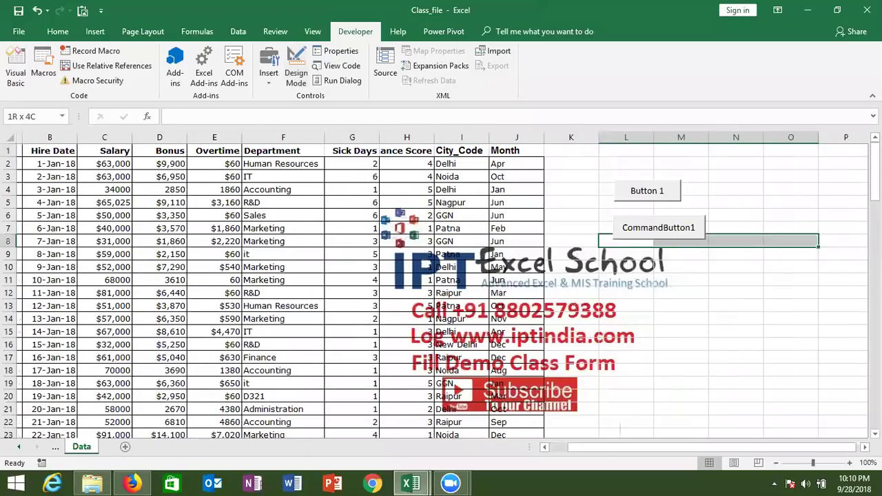
{"action": "left_click", "coordinate": [549, 270]}
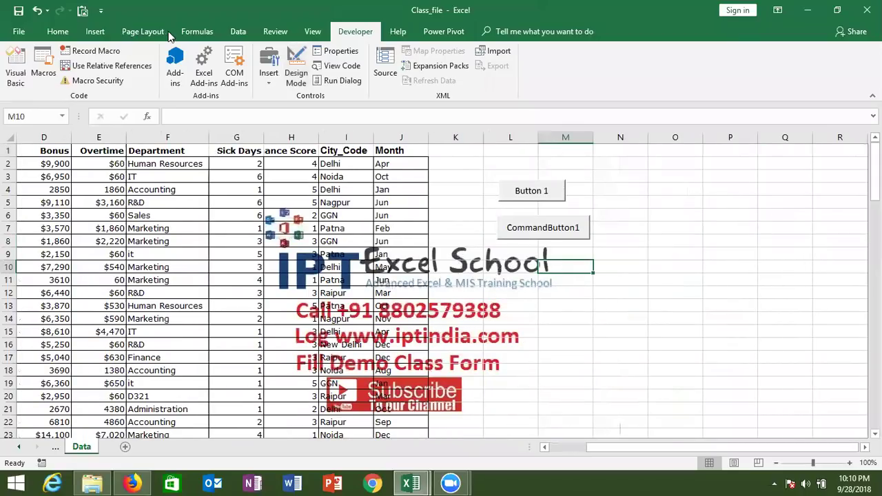
{"action": "left_click", "coordinate": [96, 33]}
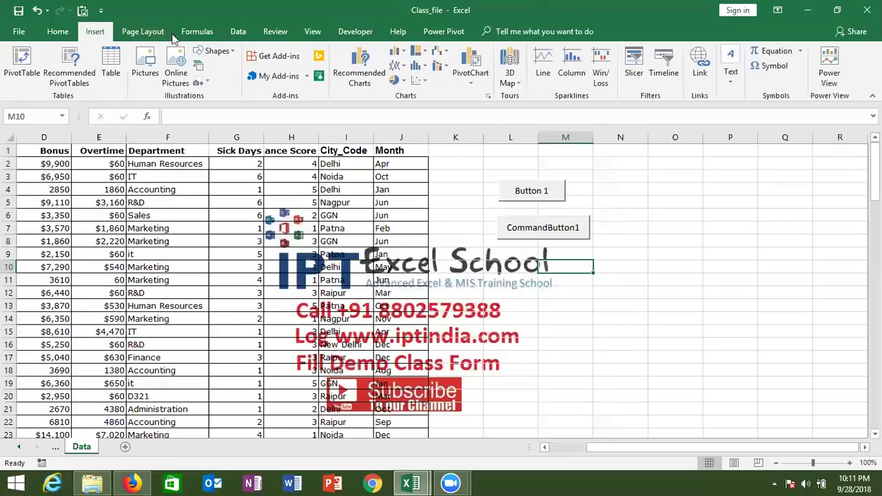
{"action": "left_click", "coordinate": [230, 55]}
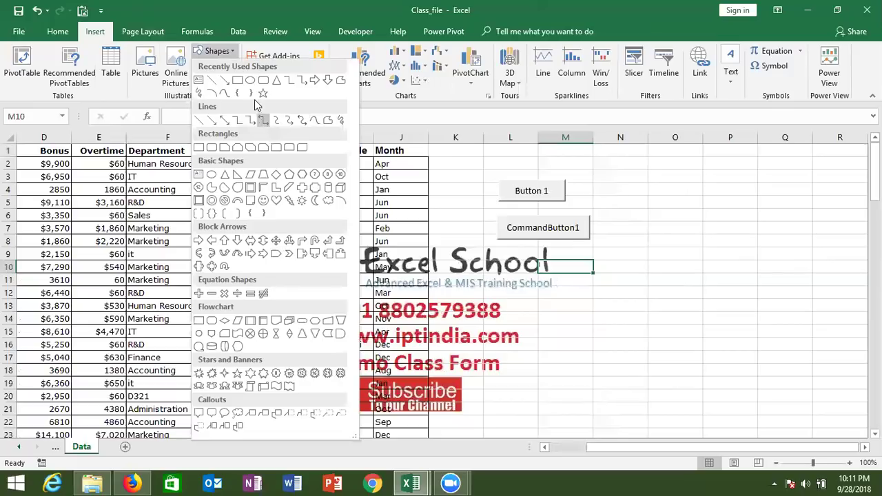
- Draw a rounded rectangle below the existing buttons and give it a yellow shape style
{"action": "left_click", "coordinate": [264, 81]}
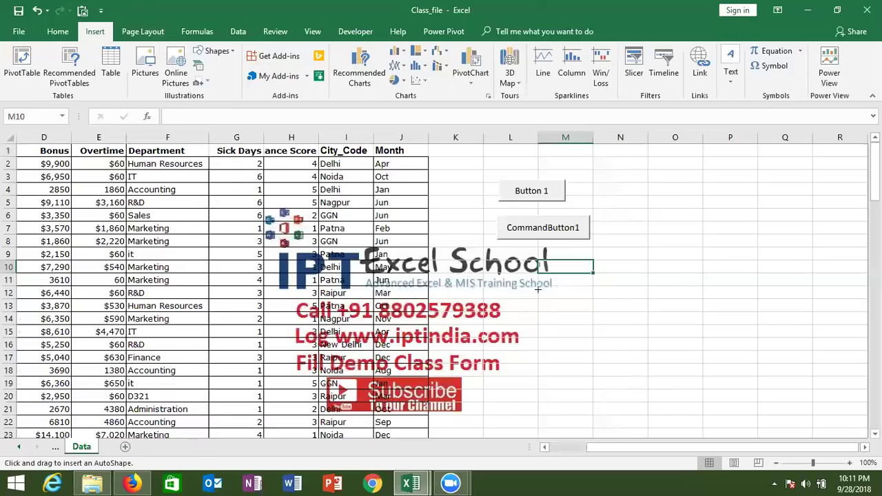
{"action": "left_click_drag", "start_coordinate": [558, 306], "coordinate": [675, 336]}
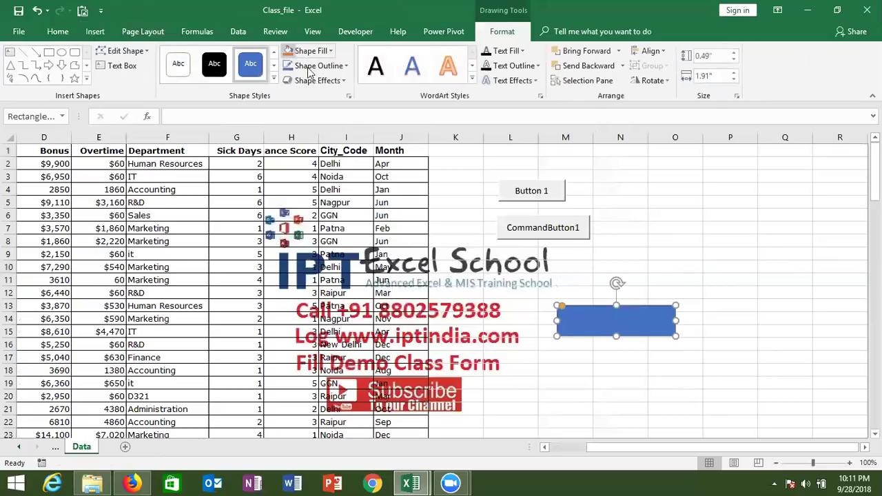
{"action": "left_click", "coordinate": [279, 81]}
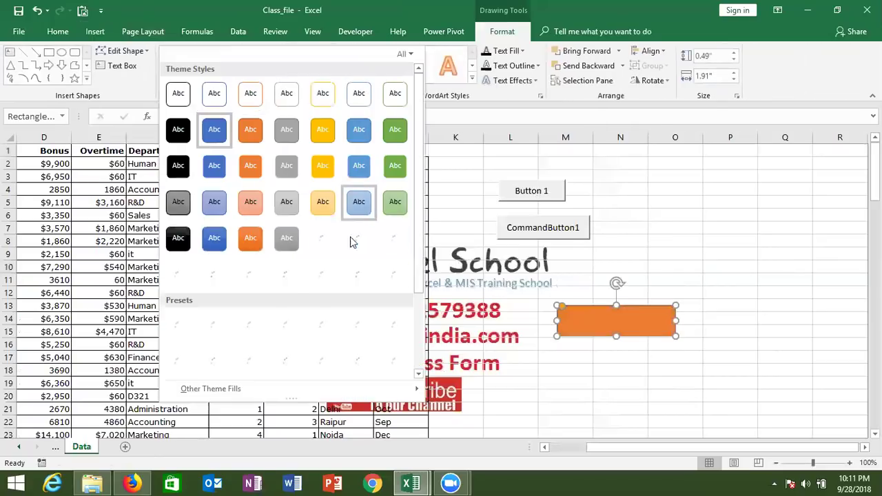
{"action": "left_click", "coordinate": [322, 239]}
{"action": "left_click", "coordinate": [617, 333]}
{"action": "type", "text": "Ru"}
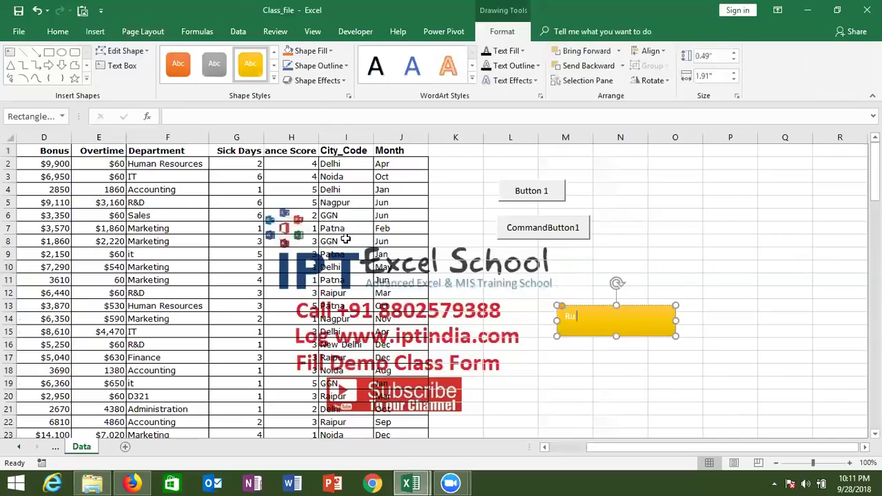
- Label the shape 'Run' in 18-point centred text
{"action": "type", "text": "n"}
{"action": "left_click", "coordinate": [58, 32]}
{"action": "left_click", "coordinate": [211, 57]}
{"action": "left_click", "coordinate": [211, 56]}
{"action": "left_click", "coordinate": [211, 57]}
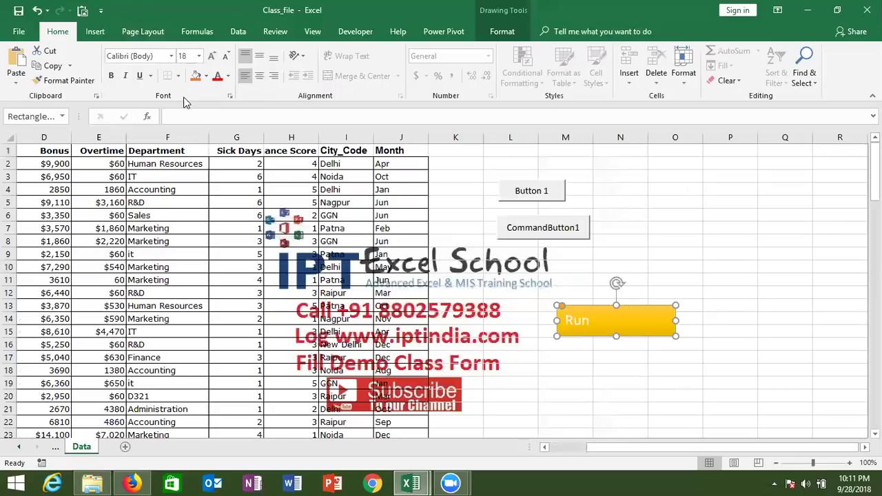
{"action": "left_click", "coordinate": [259, 75]}
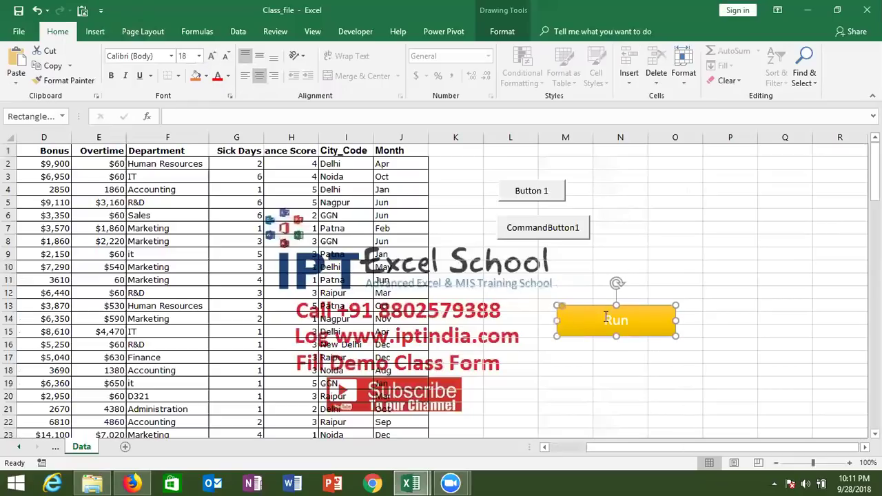
{"action": "left_click", "coordinate": [619, 353]}
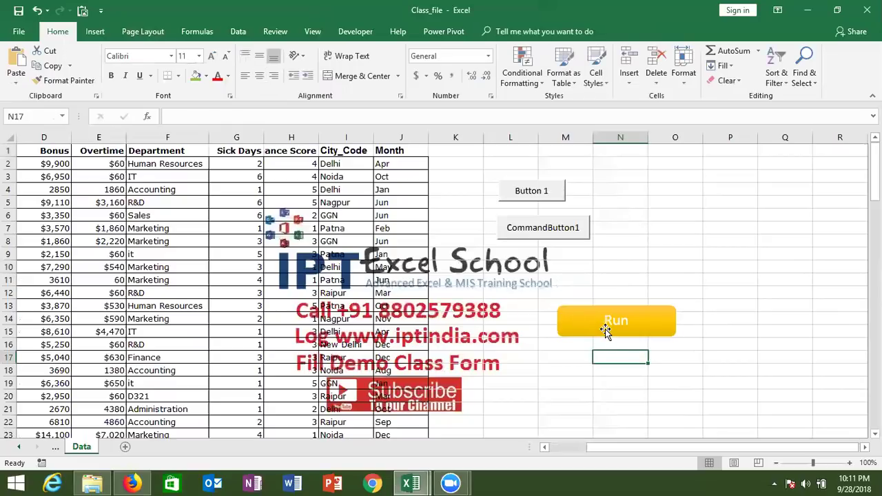
- Attempt to open the Run shape's shortcut menu, dismissing the move-or-copy choices that appear
{"action": "left_click", "coordinate": [605, 329]}
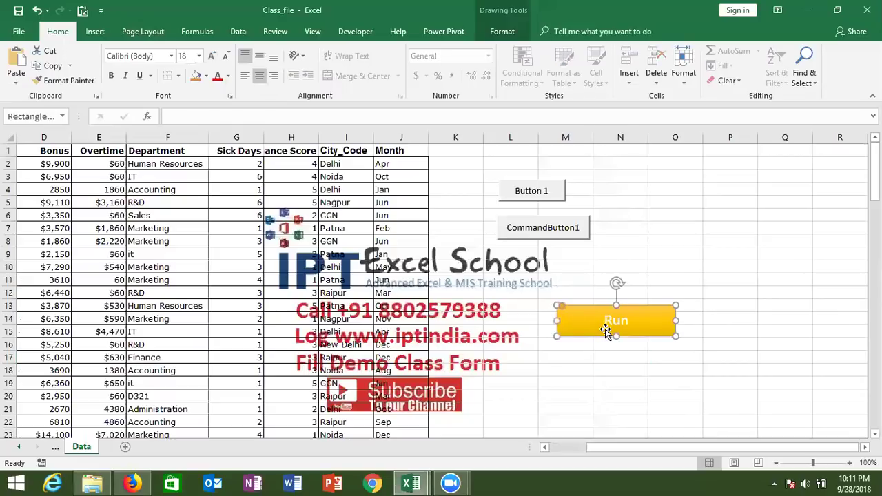
{"action": "right_click", "coordinate": [605, 329]}
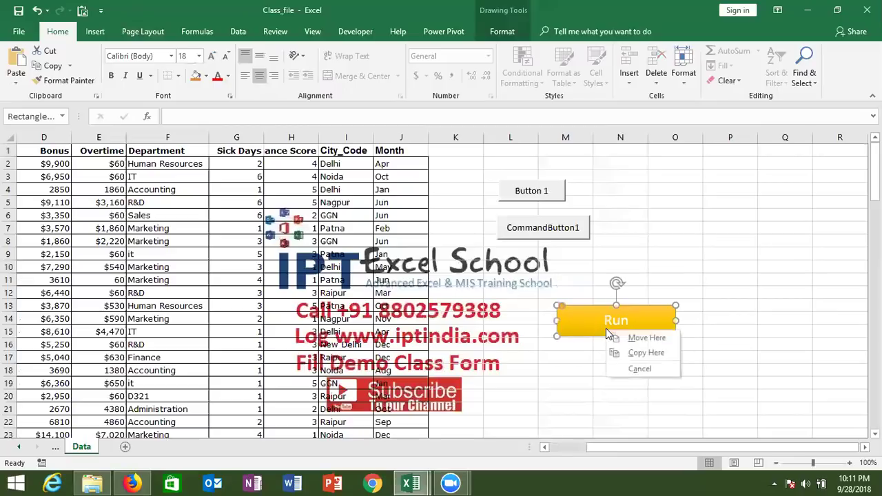
{"action": "right_click", "coordinate": [590, 319]}
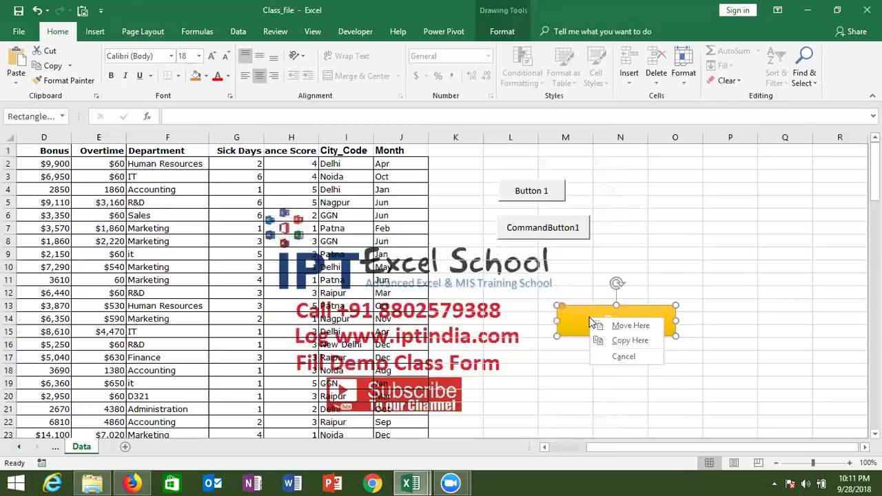
{"action": "left_click", "coordinate": [591, 272]}
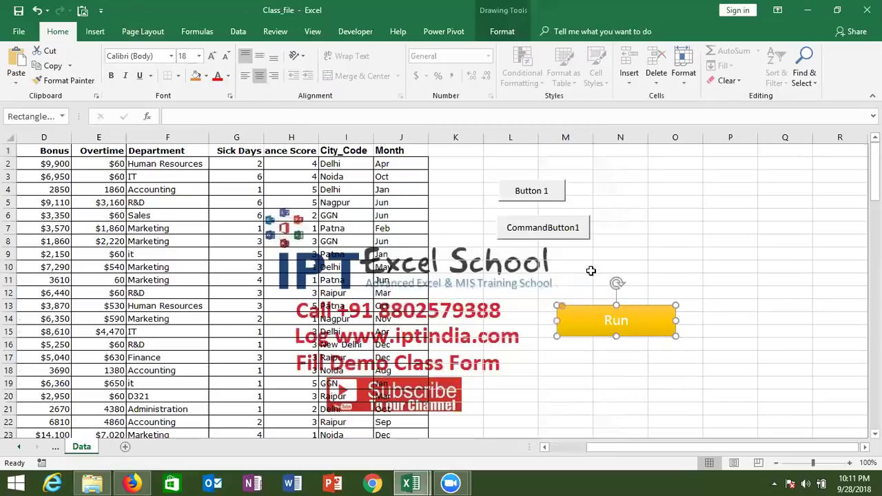
{"action": "left_click", "coordinate": [592, 272]}
- Nudge the Run shape slightly right and bring up its shortcut menu
{"action": "left_click", "coordinate": [594, 316]}
{"action": "right_click", "coordinate": [594, 317]}
{"action": "key", "text": "Escape"}
{"action": "left_click", "coordinate": [577, 289]}
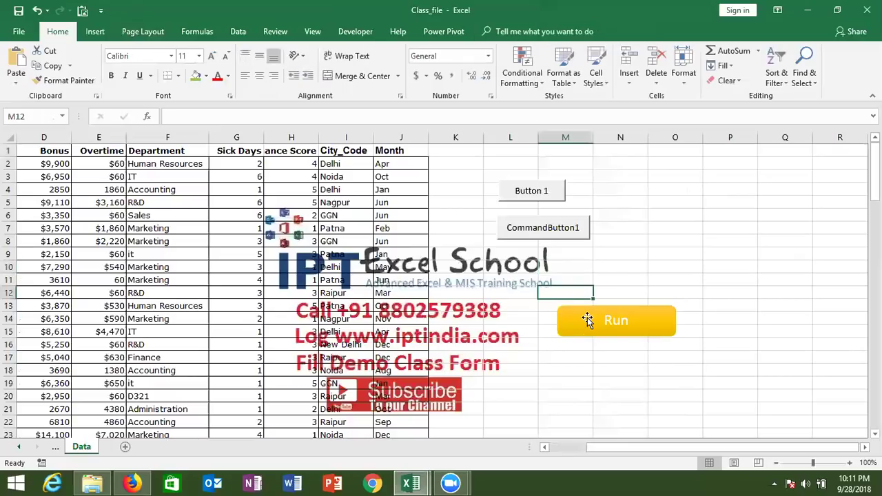
{"action": "left_click_drag", "start_coordinate": [585, 319], "coordinate": [608, 322]}
{"action": "left_click", "coordinate": [608, 321]}
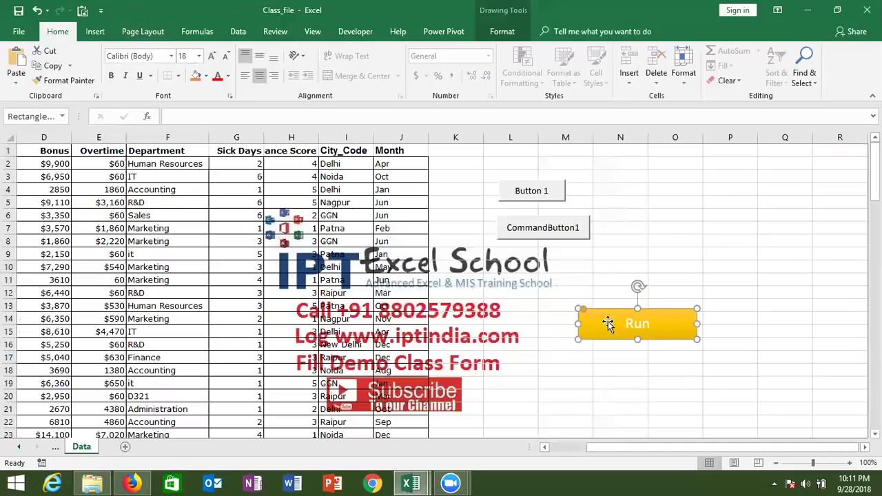
{"action": "right_click", "coordinate": [637, 325]}
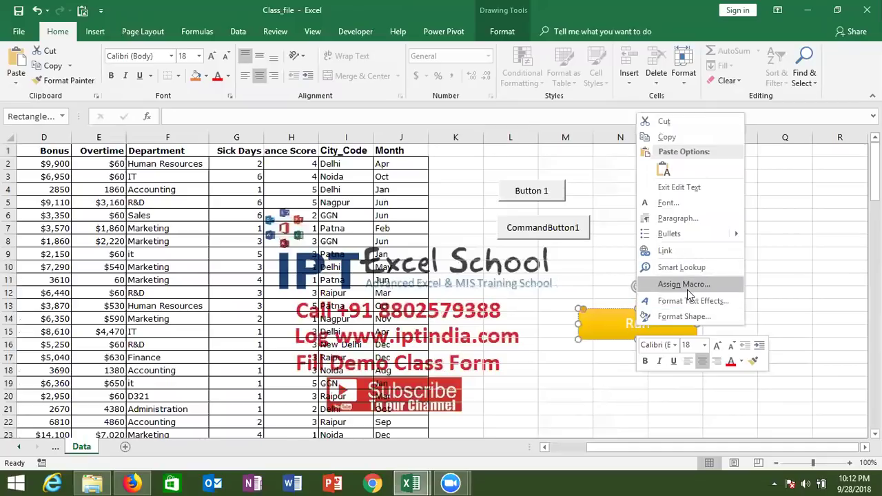
- Assign Macro3 to the yellow Run shape through Assign Macro, then deselect it
{"action": "left_click", "coordinate": [687, 291]}
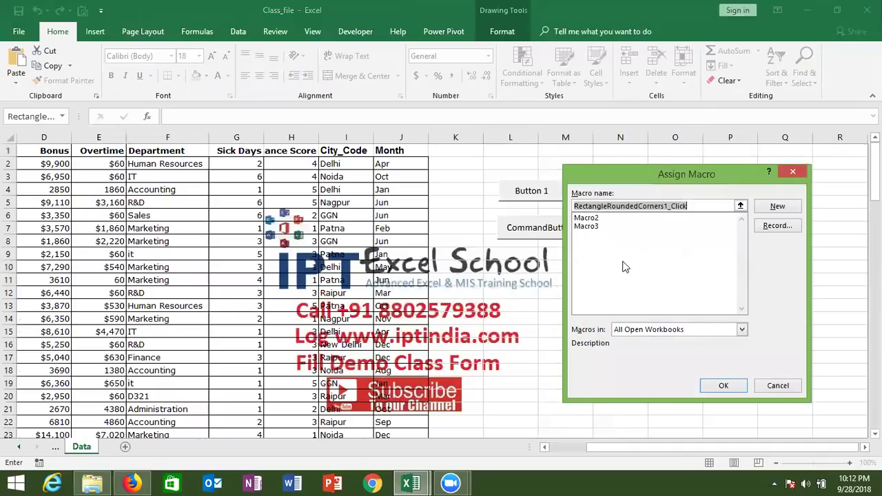
{"action": "left_click", "coordinate": [590, 229]}
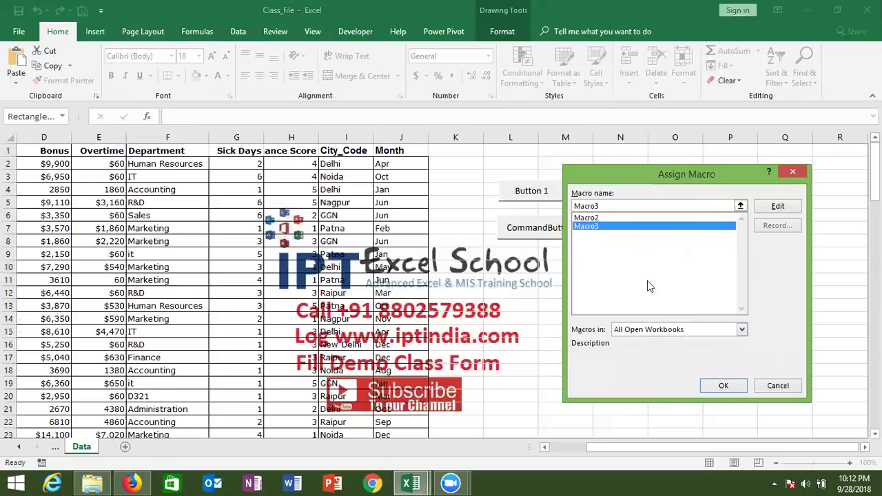
{"action": "left_click", "coordinate": [716, 391]}
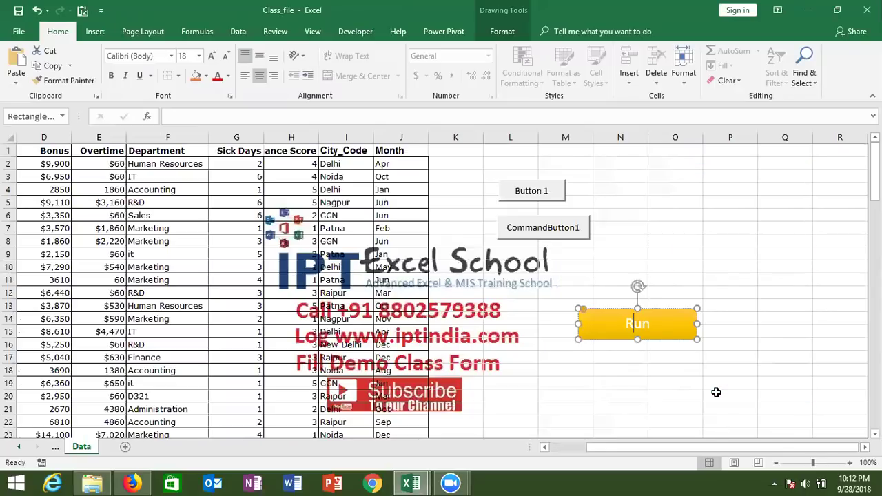
{"action": "left_click", "coordinate": [676, 381]}
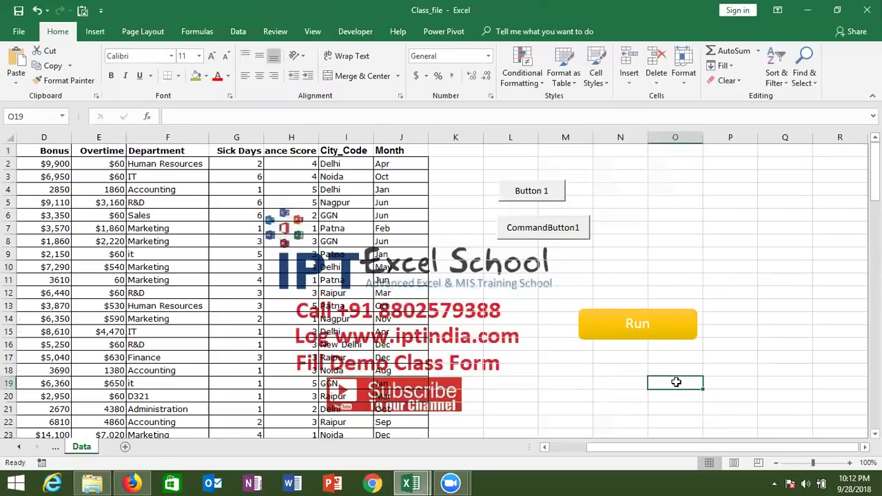